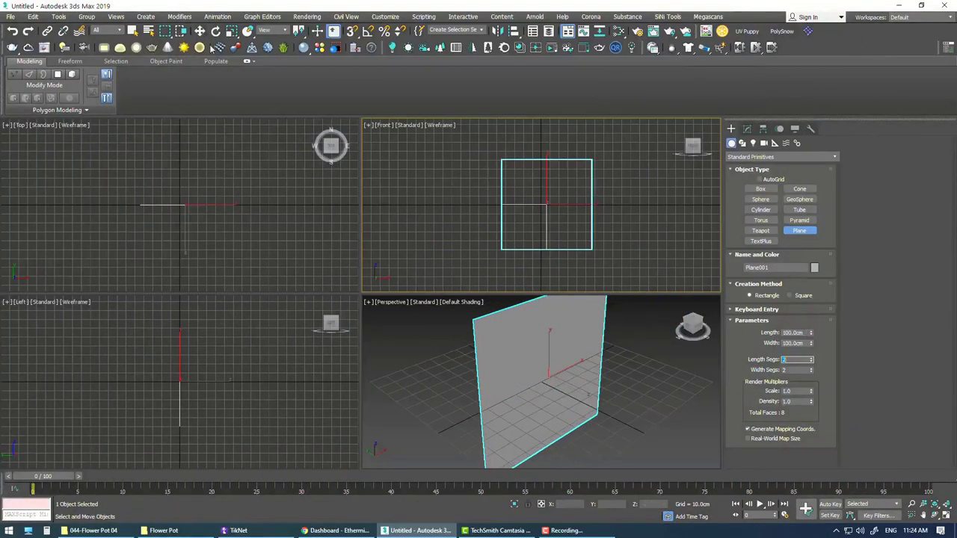
Hide the grid and zoom in on the plane showing the vase reference photo in the front view
{"action": "key", "text": "w"}
{"action": "middle_click_drag", "start_coordinate": [509, 369], "coordinate": [412, 337], "text": "alt"}
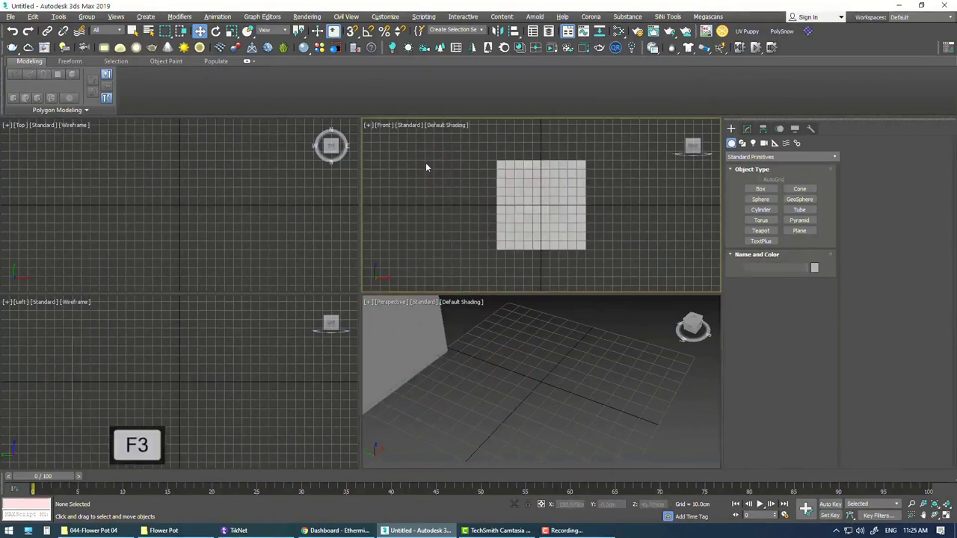
{"action": "key", "text": "g"}
{"action": "scroll", "coordinate": [527, 215], "scroll_direction": "up", "scroll_amount": 2}
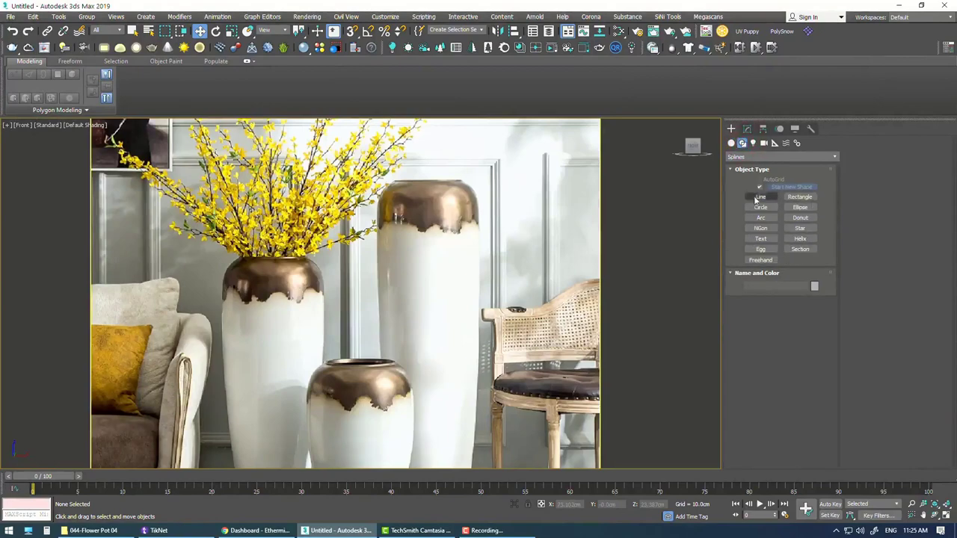
{"action": "left_click", "coordinate": [760, 197]}
{"action": "scroll", "coordinate": [449, 230], "scroll_direction": "up", "scroll_amount": 5}
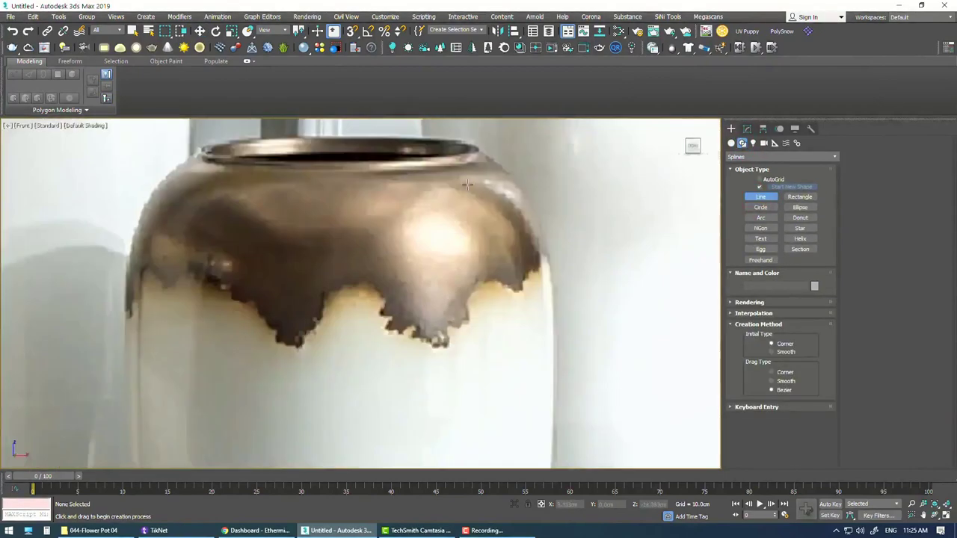
Trace the white vase's outline from rim to base with a Line spline
{"action": "scroll", "coordinate": [448, 197], "scroll_direction": "up", "scroll_amount": 1}
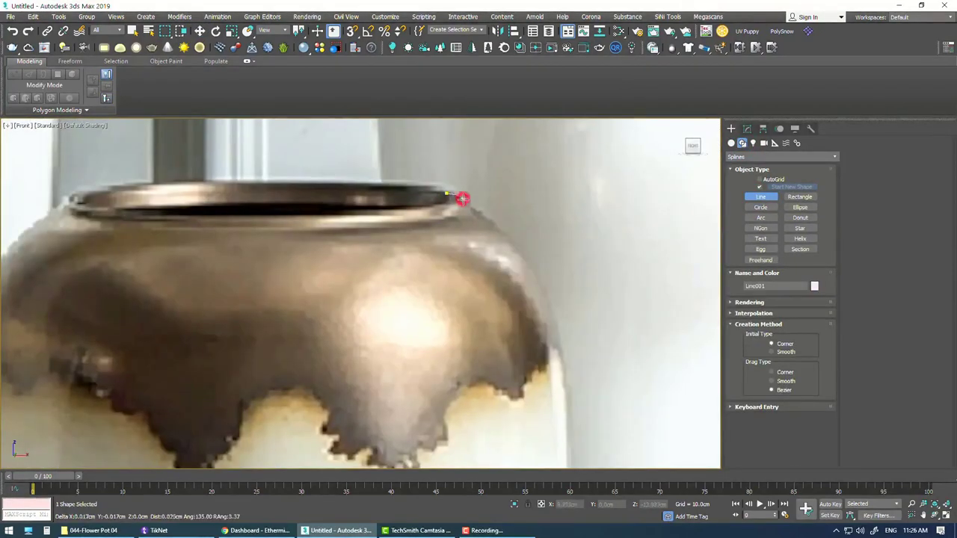
{"action": "mouse_move", "coordinate": [542, 274]}
{"action": "middle_mouse_down"}
{"action": "mouse_move", "coordinate": [600, 212]}
{"action": "mouse_move", "coordinate": [571, 319]}
{"action": "middle_mouse_up"}
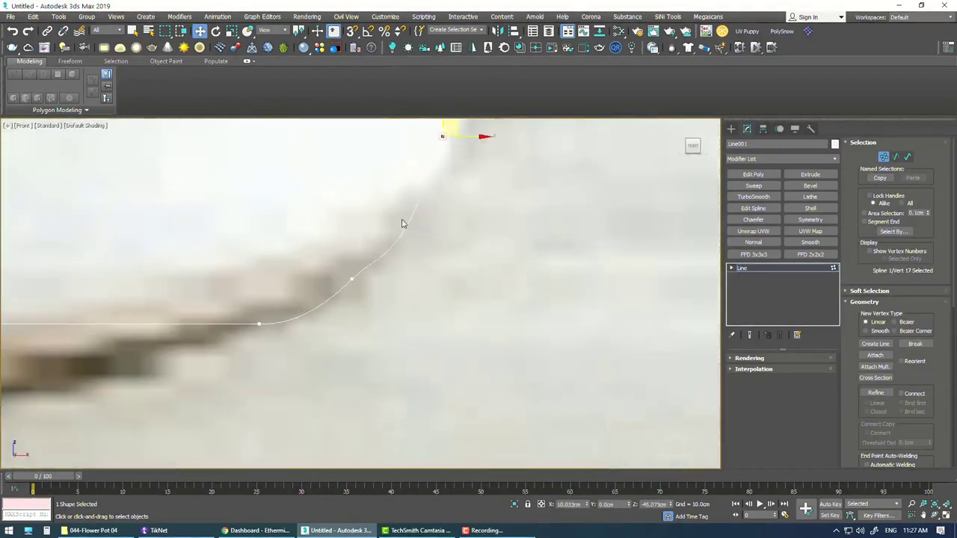
{"action": "left_click_drag", "start_coordinate": [383, 255], "coordinate": [322, 301]}
{"action": "left_click", "coordinate": [258, 323]}
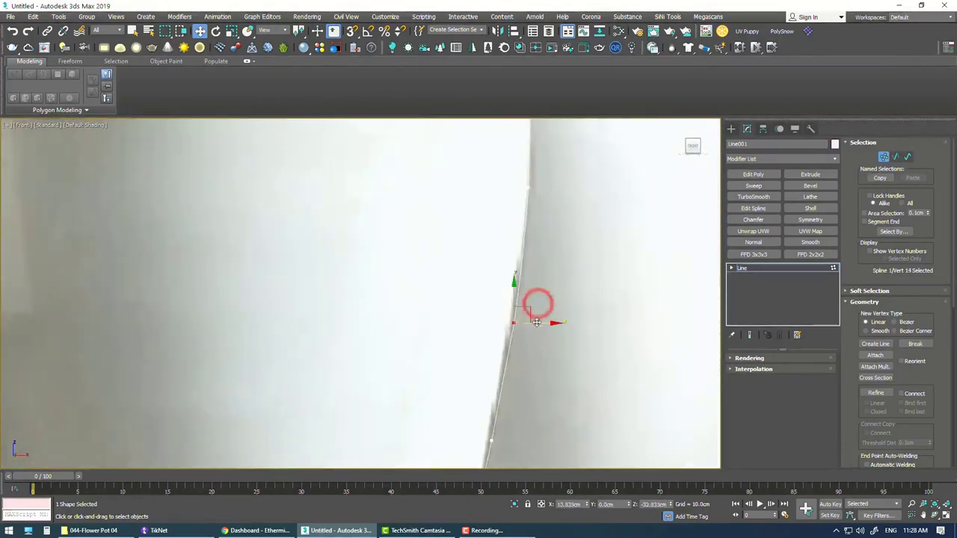
{"action": "scroll", "coordinate": [545, 307], "scroll_direction": "down", "scroll_amount": 5}
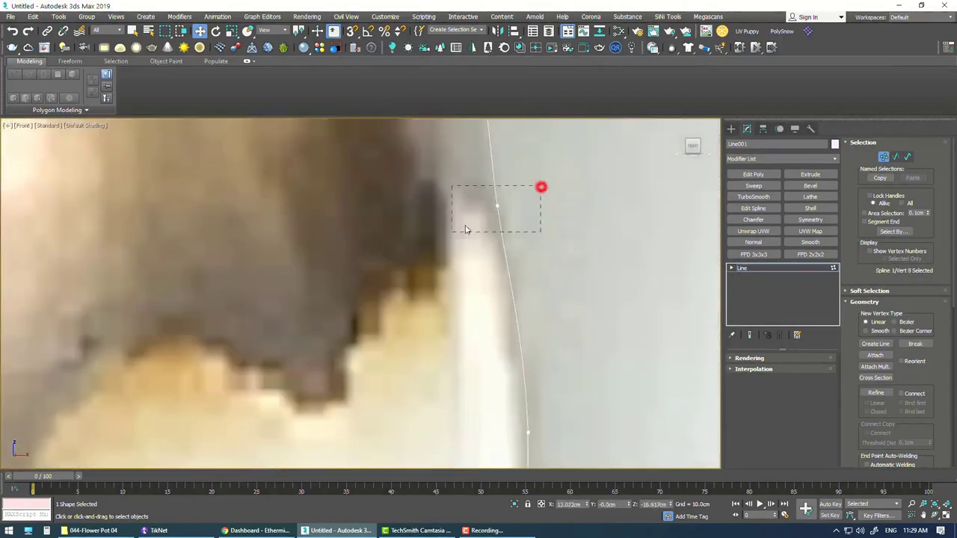
Select profile points near the vase bottom and switch on Affect Pivot Only
{"action": "left_click_drag", "start_coordinate": [541, 188], "coordinate": [466, 228]}
{"action": "left_click", "coordinate": [549, 292]}
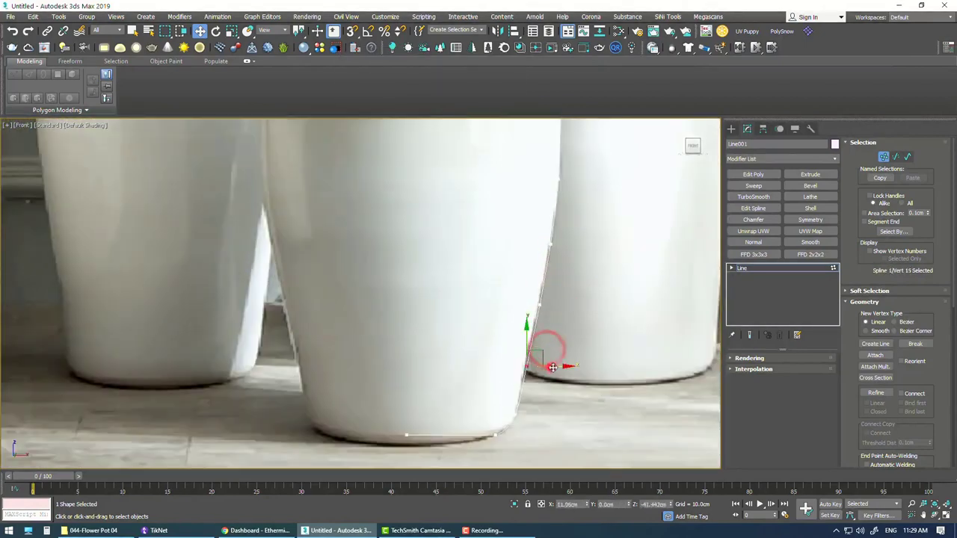
{"action": "left_click", "coordinate": [763, 128]}
{"action": "left_click", "coordinate": [779, 198]}
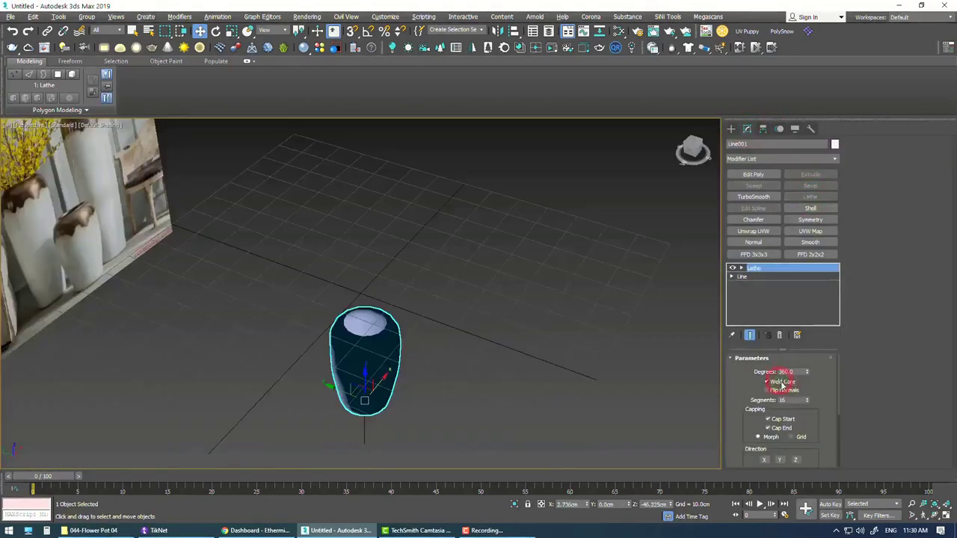
Refine the profile Line's vertices, then return to the Lathe and view the vase in perspective
{"action": "key", "text": "alt+q"}
{"action": "left_click", "coordinate": [732, 277]}
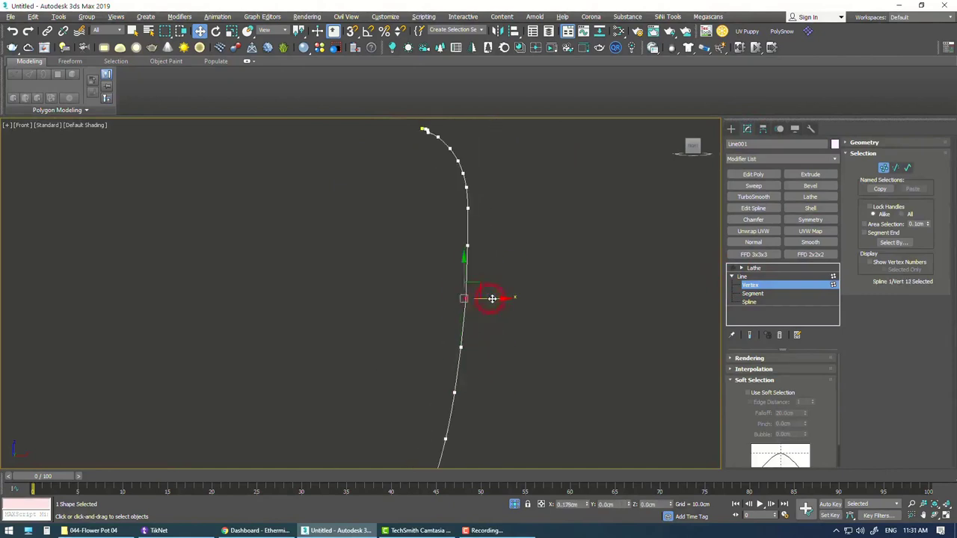
{"action": "left_click", "coordinate": [752, 268]}
{"action": "key", "text": "p"}
{"action": "middle_click_drag", "start_coordinate": [459, 297], "coordinate": [421, 214], "text": "alt"}
{"action": "scroll", "coordinate": [703, 304], "scroll_direction": "up", "scroll_amount": 3}
Add an Edit Poly modifier and remove a horizontal edge loop near the rim
{"action": "scroll", "coordinate": [703, 303], "scroll_direction": "down", "scroll_amount": 3}
{"action": "left_click", "coordinate": [753, 174]}
{"action": "left_click", "coordinate": [777, 284]}
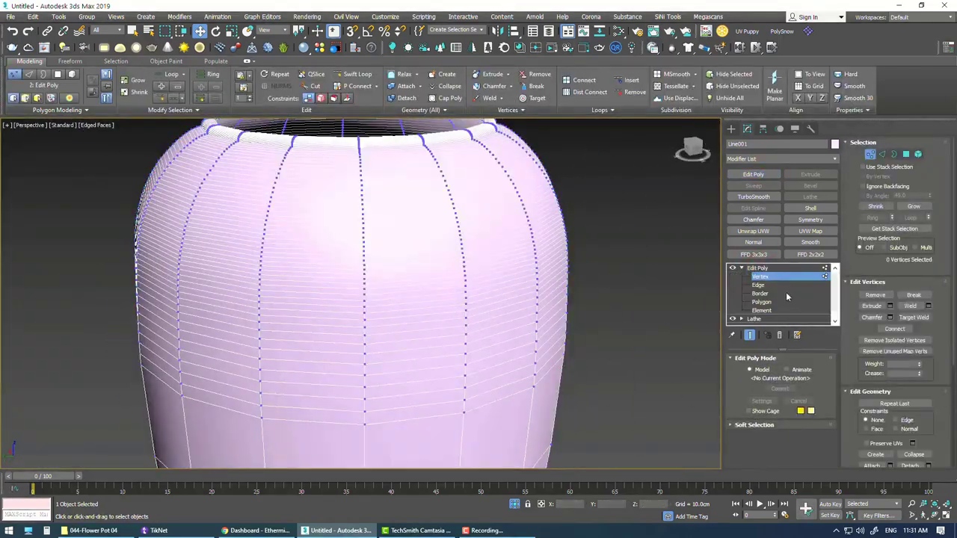
{"action": "middle_click_drag", "start_coordinate": [481, 282], "coordinate": [578, 259], "text": "alt"}
{"action": "scroll", "coordinate": [578, 259], "scroll_direction": "up", "scroll_amount": 3}
{"action": "double_click", "coordinate": [566, 255]}
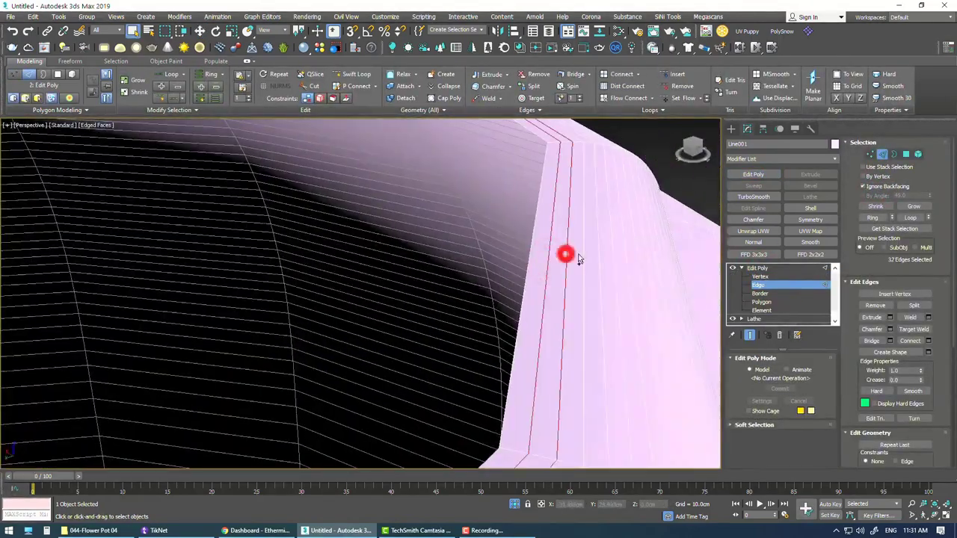
{"action": "middle_click_drag", "start_coordinate": [648, 255], "coordinate": [610, 336], "text": "alt"}
{"action": "key", "text": "ctrl+BackSpace"}
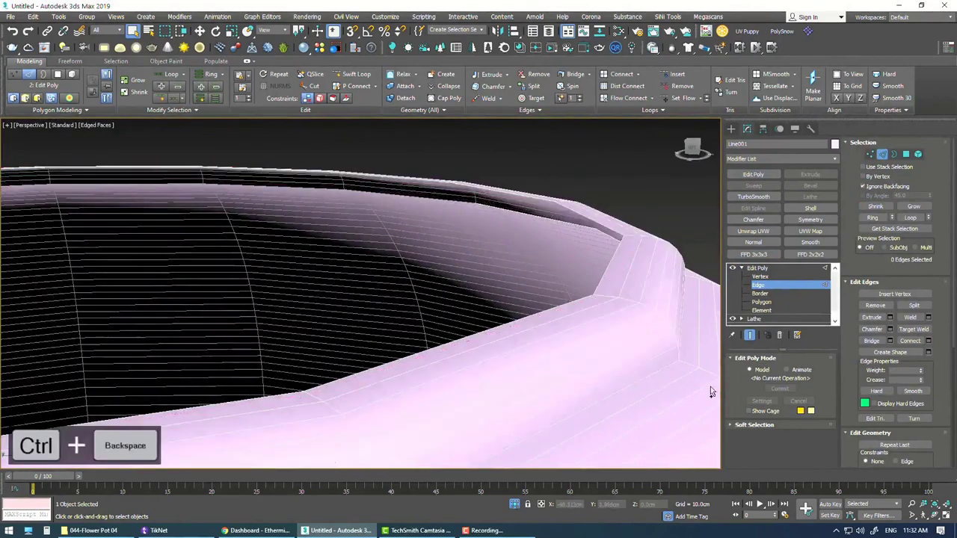
Select several more horizontal edge loops along the vase wall
{"action": "middle_click_drag", "start_coordinate": [711, 391], "coordinate": [554, 244], "text": "alt"}
{"action": "double_click", "coordinate": [554, 243]}
{"action": "middle_click_drag", "start_coordinate": [682, 283], "coordinate": [609, 297], "text": "alt"}
{"action": "double_click", "coordinate": [609, 296], "text": "ctrl"}
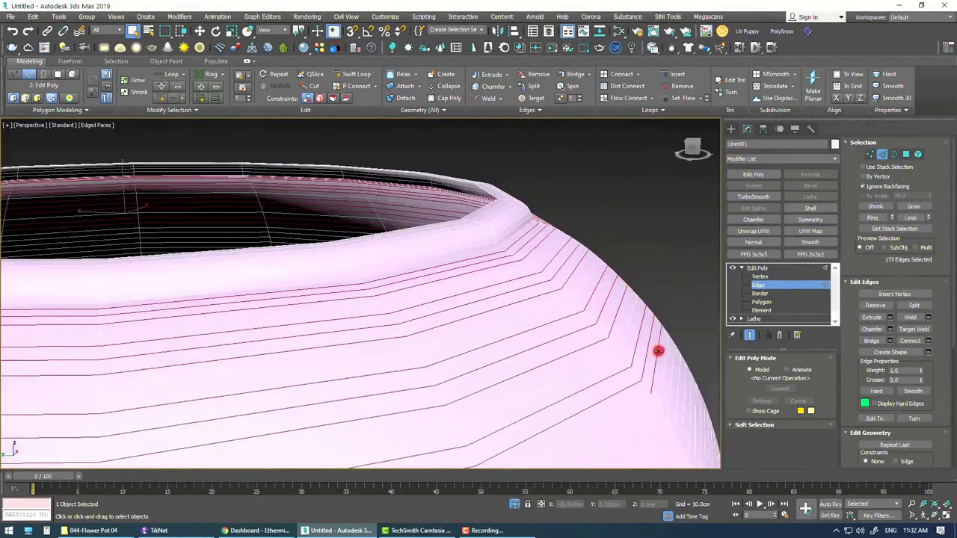
{"action": "double_click", "coordinate": [658, 351], "text": "ctrl"}
{"action": "middle_click_drag", "start_coordinate": [658, 351], "coordinate": [576, 232], "text": "alt"}
{"action": "middle_click_drag", "start_coordinate": [591, 284], "coordinate": [581, 228], "text": "alt"}
{"action": "double_click", "coordinate": [581, 228], "text": "ctrl"}
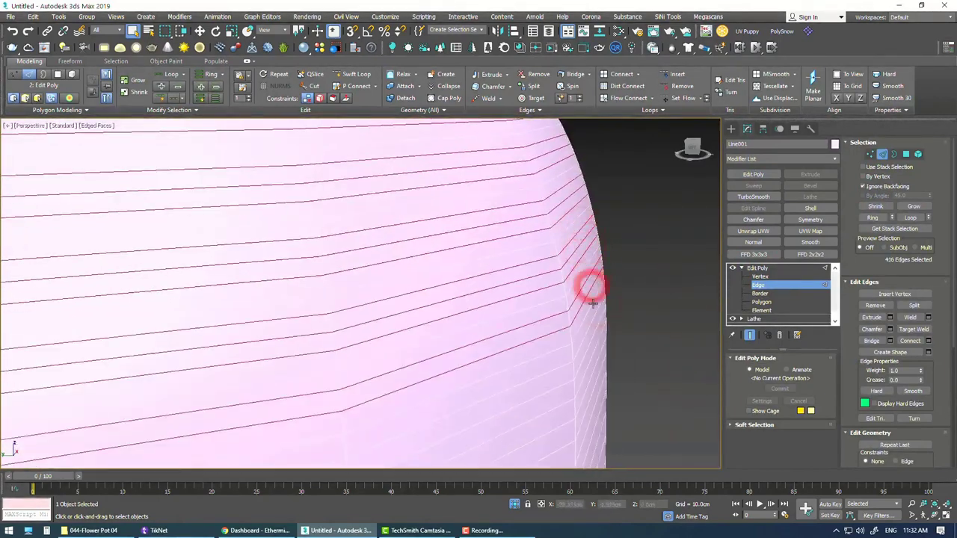
{"action": "middle_click_drag", "start_coordinate": [592, 302], "coordinate": [572, 255], "text": "alt"}
{"action": "double_click", "coordinate": [573, 254]}
Adjust the edge selection around the rim and bottom, then add a 1 cm Shell modifier
{"action": "scroll", "coordinate": [590, 274], "scroll_direction": "down", "scroll_amount": 3}
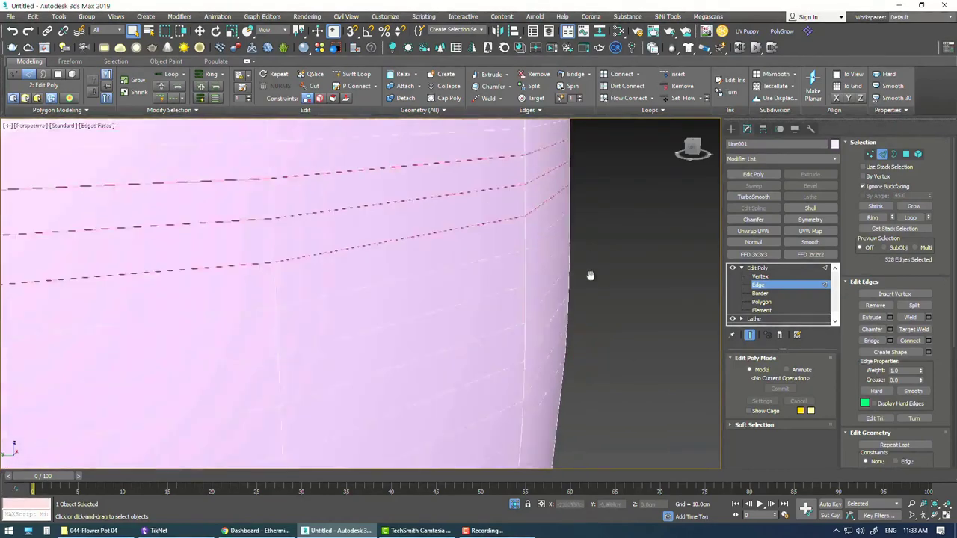
{"action": "left_click", "coordinate": [564, 299]}
{"action": "scroll", "coordinate": [564, 299], "scroll_direction": "down", "scroll_amount": 5}
{"action": "middle_click_drag", "start_coordinate": [478, 403], "coordinate": [479, 279]}
{"action": "scroll", "coordinate": [479, 280], "scroll_direction": "up", "scroll_amount": 5}
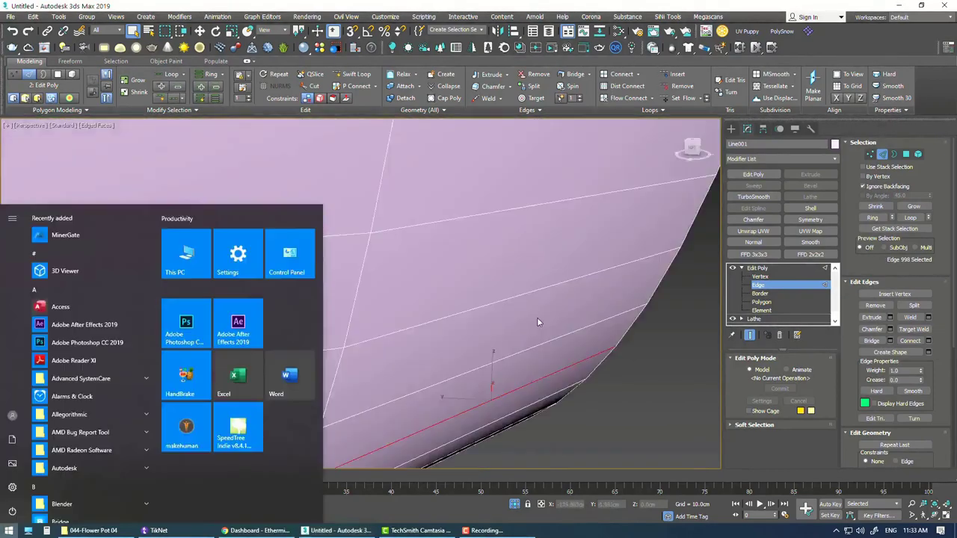
{"action": "key", "text": "ctrl+a"}
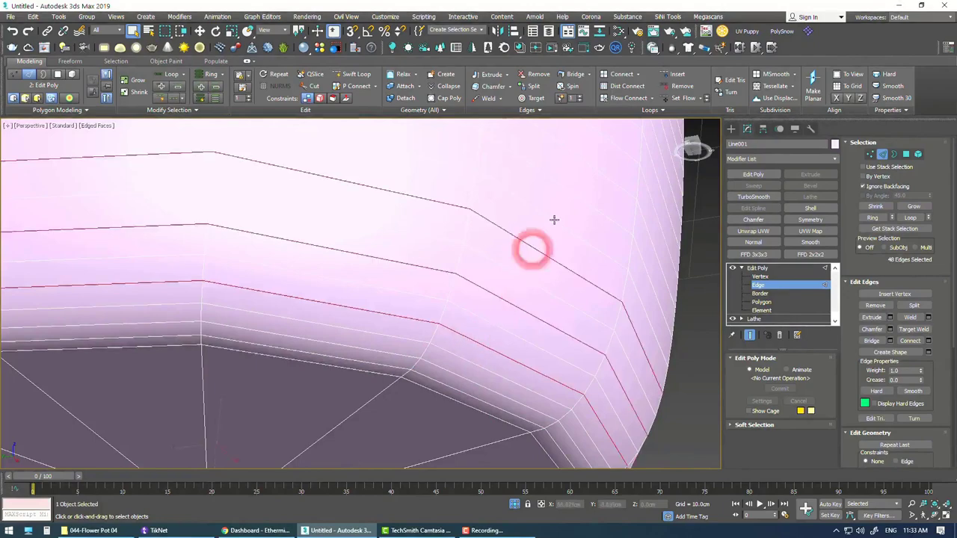
{"action": "scroll", "coordinate": [559, 261], "scroll_direction": "down", "scroll_amount": 5}
{"action": "left_click", "coordinate": [561, 209]}
{"action": "scroll", "coordinate": [553, 255], "scroll_direction": "down", "scroll_amount": 5}
{"action": "scroll", "coordinate": [546, 381], "scroll_direction": "down", "scroll_amount": 5}
{"action": "scroll", "coordinate": [613, 202], "scroll_direction": "up", "scroll_amount": 10}
{"action": "left_click", "coordinate": [613, 202]}
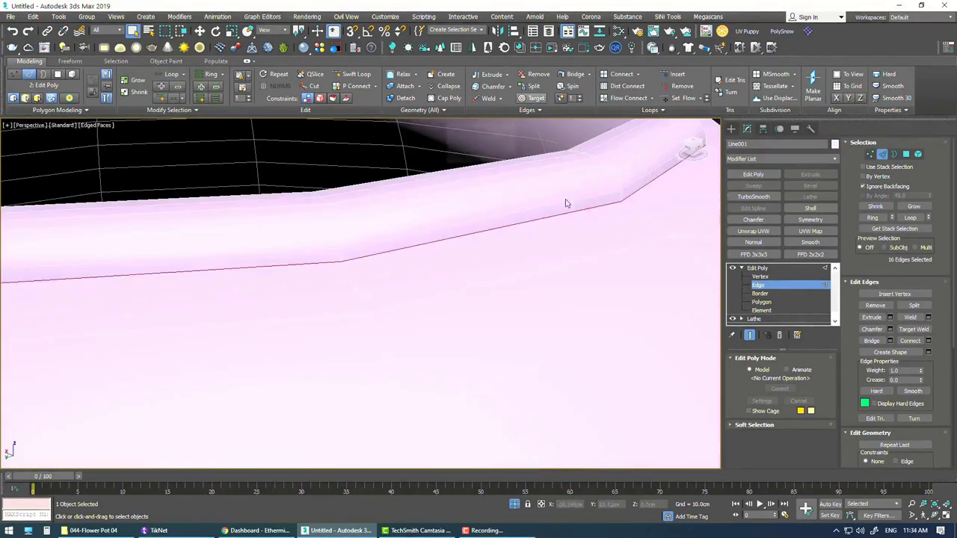
{"action": "scroll", "coordinate": [564, 200], "scroll_direction": "down", "scroll_amount": 5}
{"action": "middle_click_drag", "start_coordinate": [575, 225], "coordinate": [576, 247], "text": "alt"}
{"action": "left_click", "coordinate": [811, 208]}
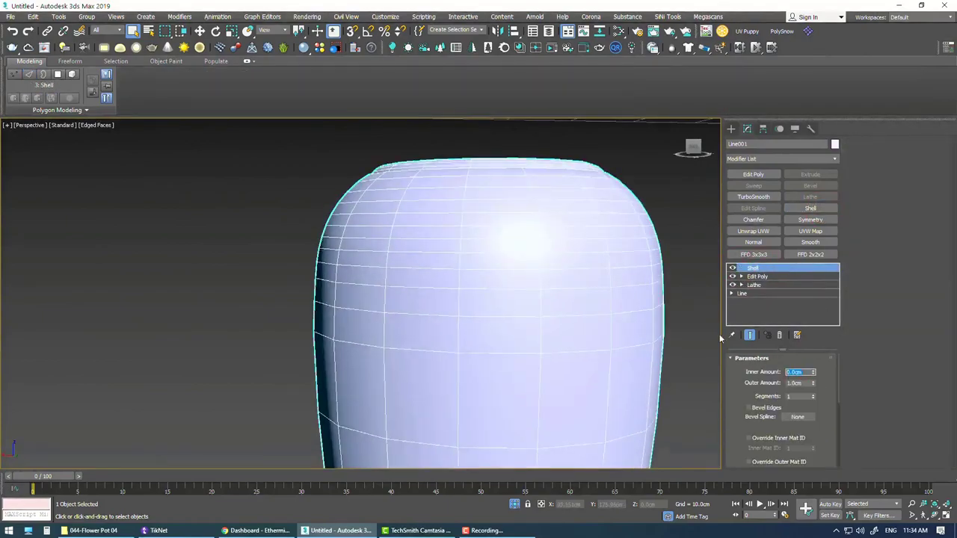
Set the Shell to 0.5 cm inner and 0 outer thickness, viewing the vase top
{"action": "scroll", "coordinate": [444, 179], "scroll_direction": "up", "scroll_amount": 10}
{"action": "middle_click_drag", "start_coordinate": [444, 179], "coordinate": [444, 194], "text": "alt"}
{"action": "scroll", "coordinate": [444, 194], "scroll_direction": "down", "scroll_amount": 10}
{"action": "scroll", "coordinate": [486, 244], "scroll_direction": "down", "scroll_amount": 5}
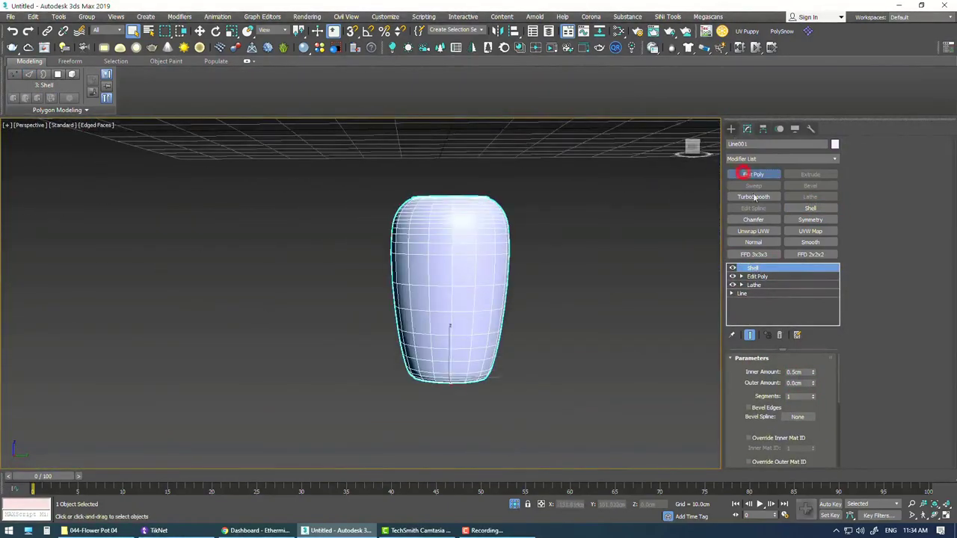
Add an Edit Poly and chamfer the rim edges 0.025 cm with 2 segments
{"action": "left_click", "coordinate": [744, 175]}
{"action": "key", "text": "2"}
{"action": "scroll", "coordinate": [485, 359], "scroll_direction": "up", "scroll_amount": 10}
{"action": "mouse_move", "coordinate": [561, 371]}
{"action": "middle_mouse_down", "text": "alt"}
{"action": "mouse_move", "coordinate": [525, 282]}
{"action": "mouse_move", "coordinate": [478, 277]}
{"action": "middle_mouse_up", "text": "alt"}
{"action": "scroll", "coordinate": [525, 282], "scroll_direction": "up", "scroll_amount": 5}
{"action": "scroll", "coordinate": [479, 276], "scroll_direction": "down", "scroll_amount": 5}
{"action": "scroll", "coordinate": [424, 271], "scroll_direction": "up", "scroll_amount": 8}
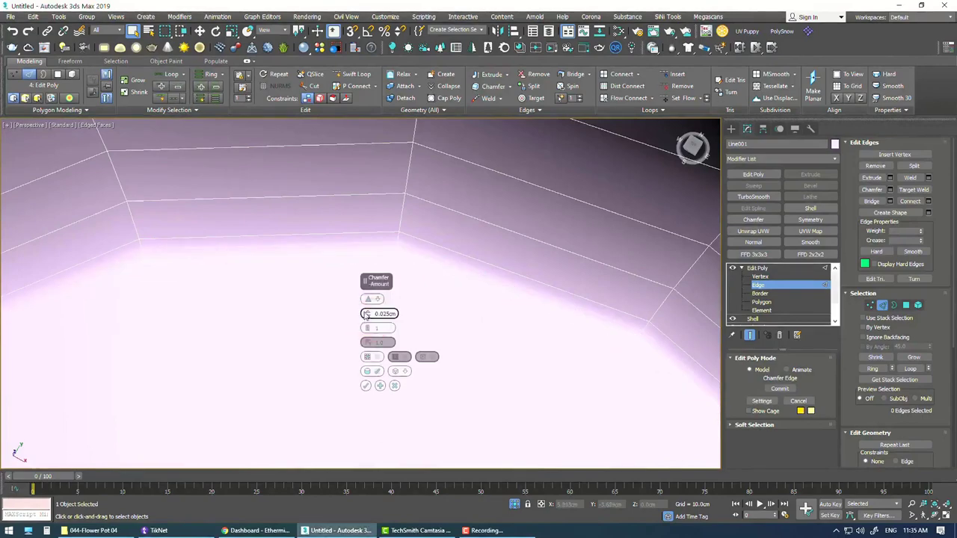
{"action": "scroll", "coordinate": [447, 317], "scroll_direction": "down", "scroll_amount": 8}
{"action": "scroll", "coordinate": [376, 328], "scroll_direction": "up", "scroll_amount": 8}
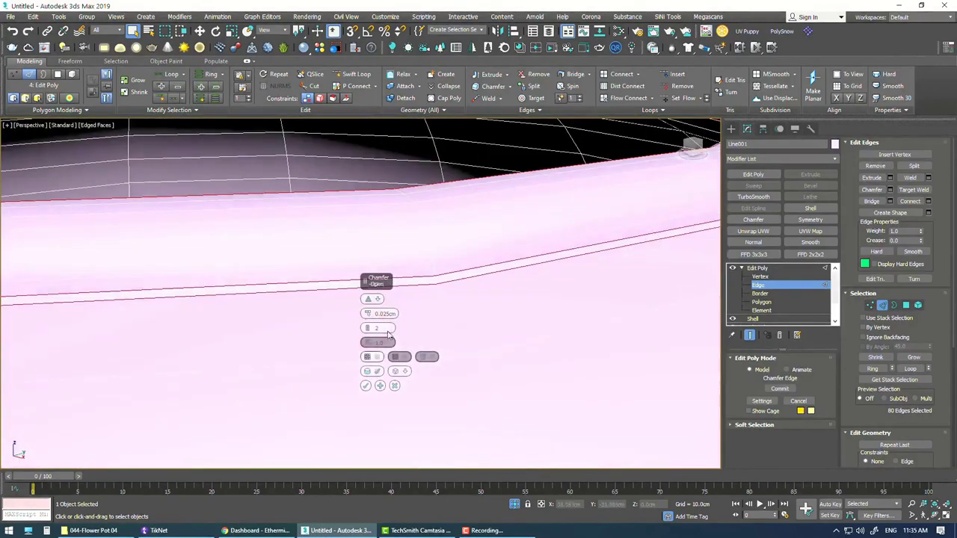
{"action": "left_click", "coordinate": [366, 386]}
Inspect the chamfered rim from the side and inside the vase opening
{"action": "scroll", "coordinate": [442, 414], "scroll_direction": "down", "scroll_amount": 8}
{"action": "middle_click_drag", "start_coordinate": [442, 414], "coordinate": [464, 351], "text": "alt"}
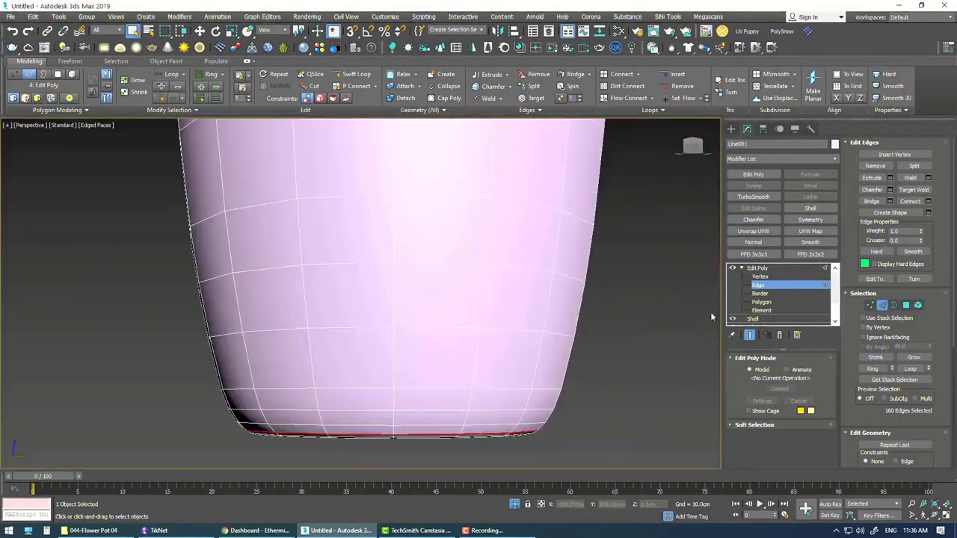
{"action": "scroll", "coordinate": [495, 169], "scroll_direction": "up", "scroll_amount": 8}
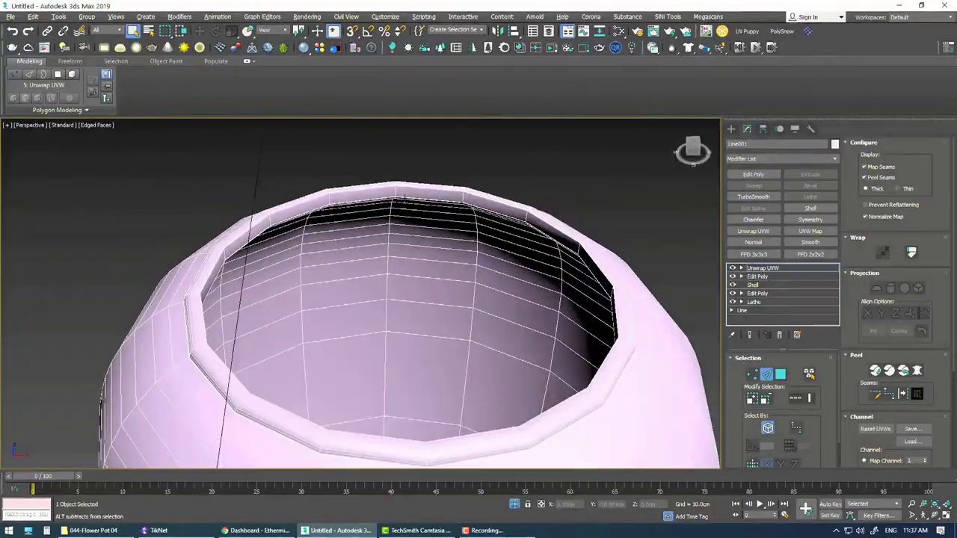
{"action": "mouse_move", "coordinate": [399, 197]}
{"action": "middle_mouse_down", "text": "alt"}
{"action": "mouse_move", "coordinate": [363, 252]}
{"action": "mouse_move", "coordinate": [366, 209]}
{"action": "mouse_move", "coordinate": [351, 251]}
{"action": "middle_mouse_up", "text": "alt"}
{"action": "mouse_move", "coordinate": [421, 260]}
{"action": "middle_mouse_down", "text": "alt"}
{"action": "mouse_move", "coordinate": [417, 241]}
{"action": "mouse_move", "coordinate": [401, 237]}
{"action": "mouse_move", "coordinate": [346, 404]}
{"action": "middle_mouse_up", "text": "alt"}
Orbit around the rim, opening and bottom to review the vase's UV seams
{"action": "scroll", "coordinate": [444, 215], "scroll_direction": "up", "scroll_amount": 6}
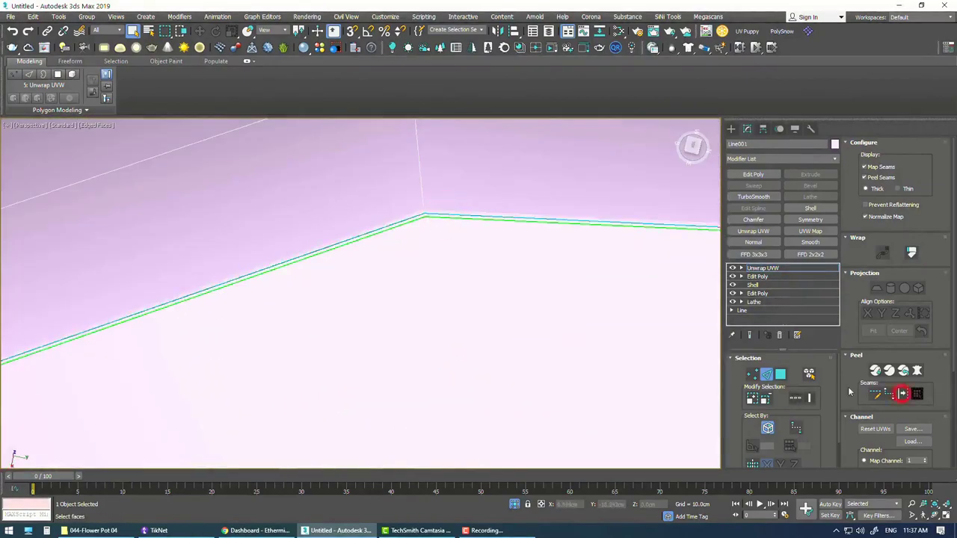
{"action": "scroll", "coordinate": [459, 399], "scroll_direction": "down", "scroll_amount": 6}
{"action": "middle_click_drag", "start_coordinate": [458, 399], "coordinate": [373, 331], "text": "alt"}
{"action": "scroll", "coordinate": [397, 237], "scroll_direction": "up", "scroll_amount": 3}
{"action": "scroll", "coordinate": [523, 205], "scroll_direction": "up", "scroll_amount": 3}
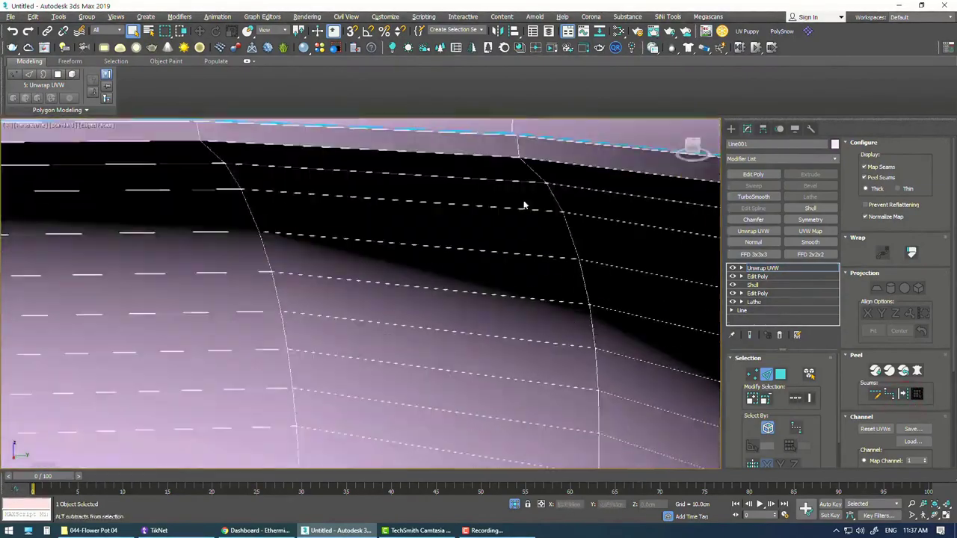
{"action": "scroll", "coordinate": [514, 384], "scroll_direction": "down", "scroll_amount": 4}
{"action": "middle_click_drag", "start_coordinate": [514, 385], "coordinate": [483, 386], "text": "alt"}
{"action": "scroll", "coordinate": [474, 315], "scroll_direction": "up", "scroll_amount": 4}
{"action": "scroll", "coordinate": [474, 315], "scroll_direction": "down", "scroll_amount": 2}
{"action": "scroll", "coordinate": [523, 291], "scroll_direction": "down", "scroll_amount": 5}
{"action": "middle_click_drag", "start_coordinate": [524, 292], "coordinate": [509, 314], "text": "alt"}
Select all UVs in the UV editor and bring up the Pack UVs options
{"action": "key", "text": "ctrl+e"}
{"action": "left_click", "coordinate": [69, 60]}
{"action": "left_click", "coordinate": [133, 140]}
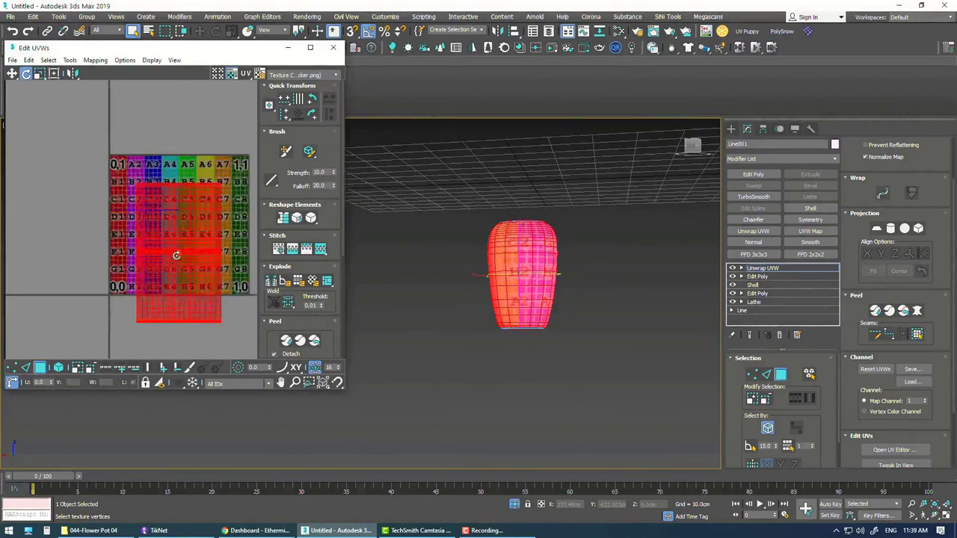
Select the vase's bottom cap faces and flatten them into a UV disc
{"action": "scroll", "coordinate": [523, 284], "scroll_direction": "up", "scroll_amount": 5}
{"action": "left_click", "coordinate": [560, 282]}
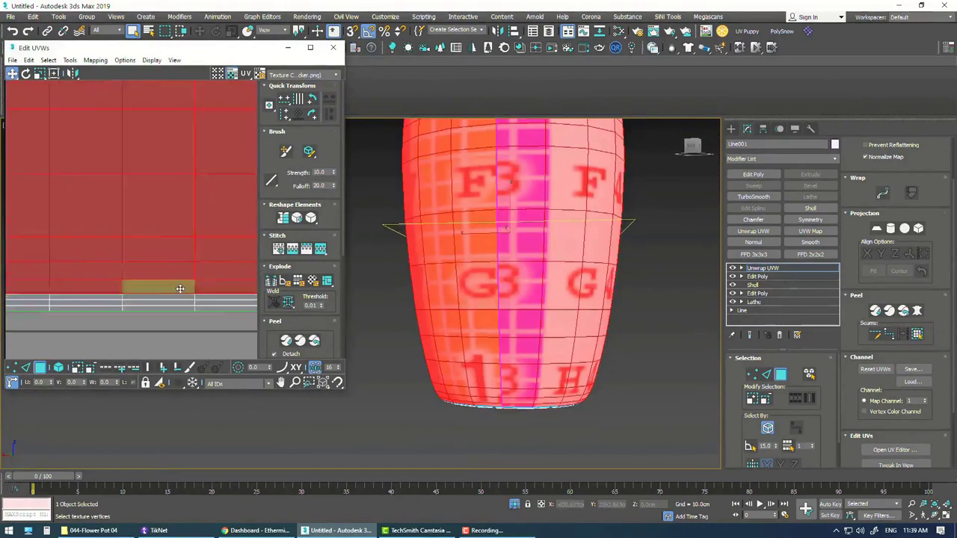
{"action": "scroll", "coordinate": [573, 360], "scroll_direction": "up", "scroll_amount": 3}
{"action": "left_click", "coordinate": [573, 361]}
{"action": "double_click", "coordinate": [573, 361]}
{"action": "left_click", "coordinate": [917, 310]}
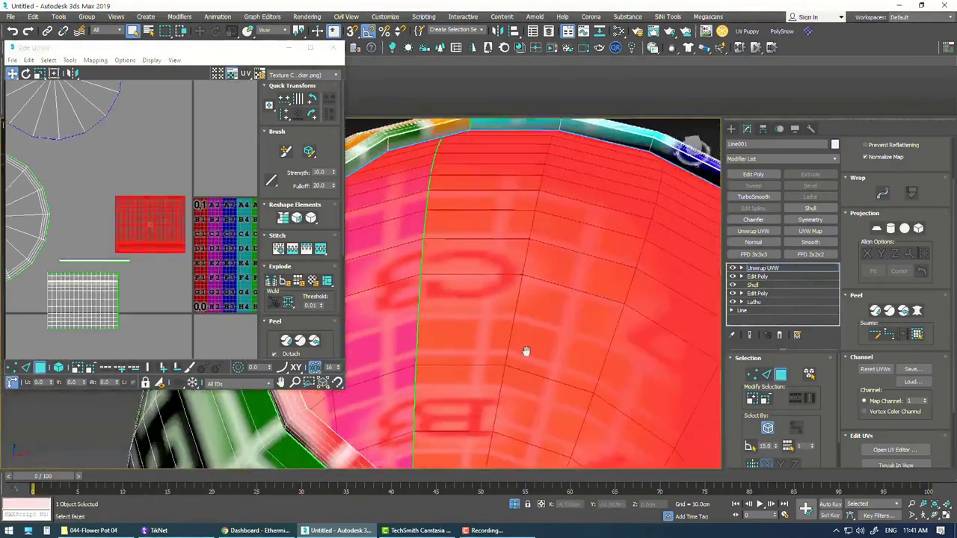
Pack all UV clusters into the 0–1 square and display the CheckerPattern behind them
{"action": "key", "text": "ctrl+a"}
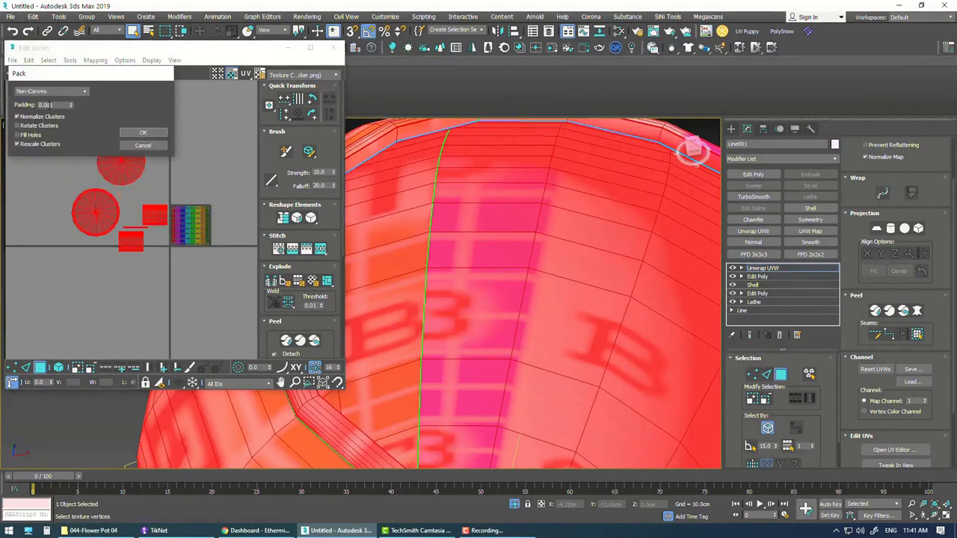
{"action": "left_click", "coordinate": [142, 132]}
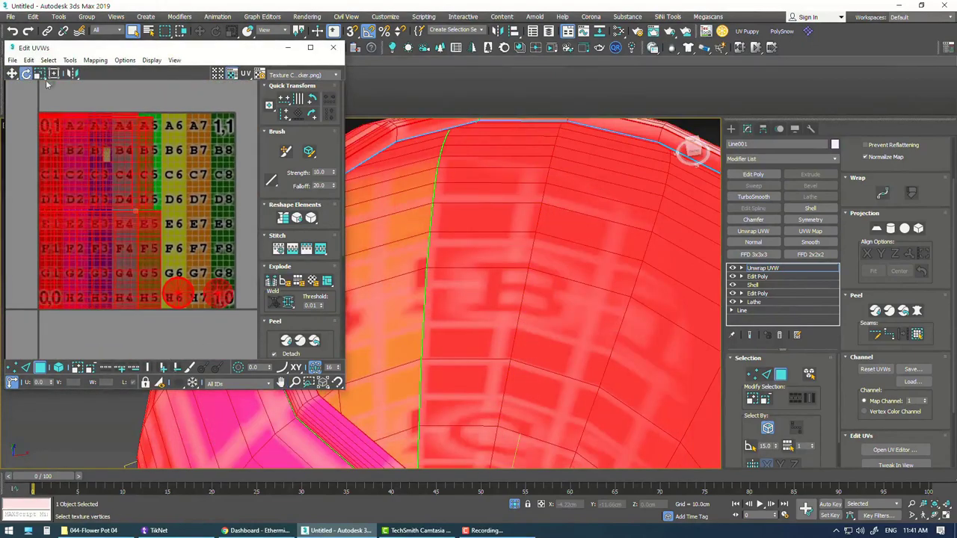
{"action": "left_click", "coordinate": [286, 92]}
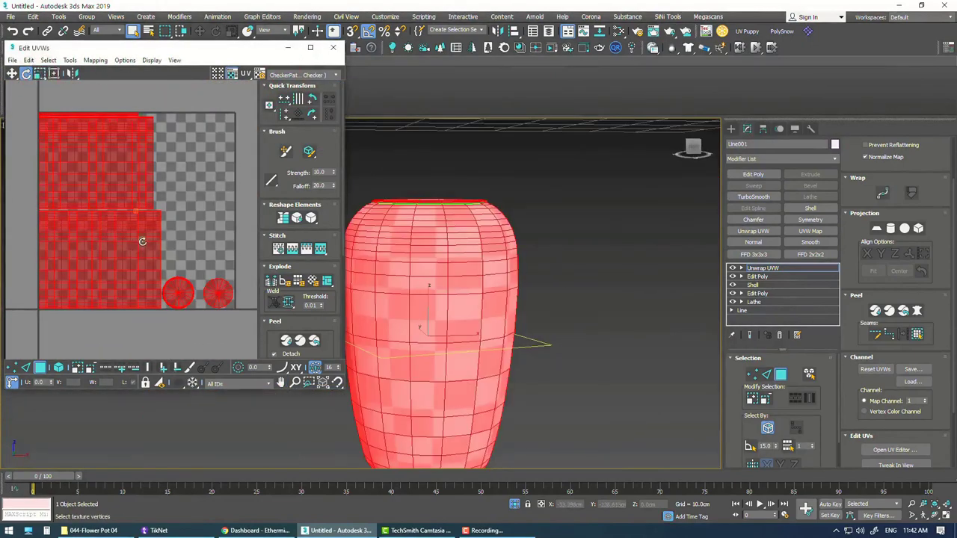
{"action": "left_click", "coordinate": [162, 267]}
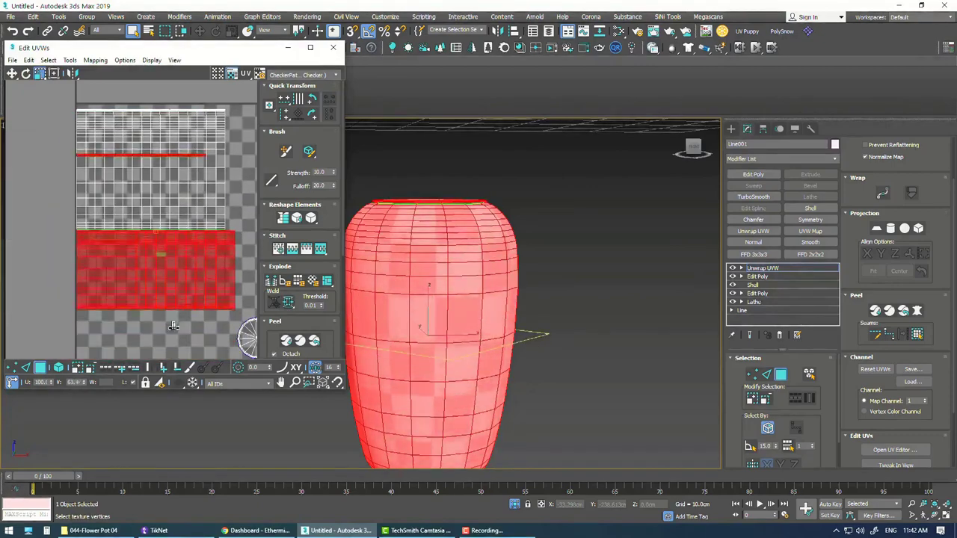
{"action": "left_click", "coordinate": [201, 191]}
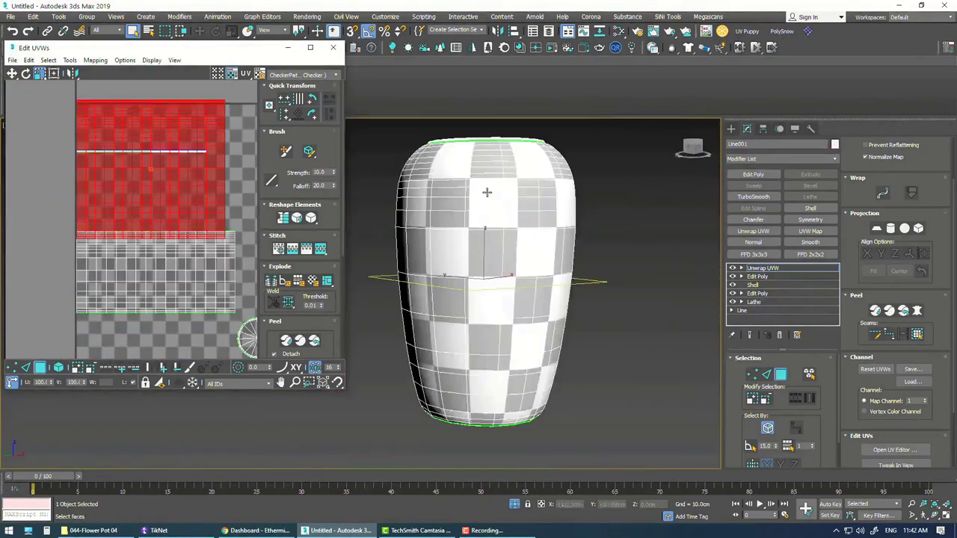
{"action": "key", "text": "ctrl+a"}
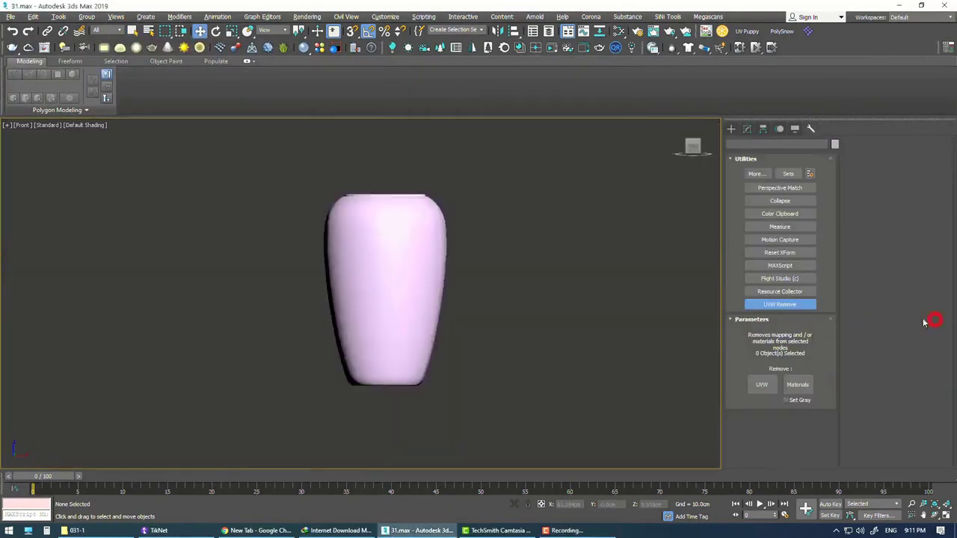
Close the material editor and maximize the perspective view
{"action": "key", "text": "m"}
{"action": "left_click", "coordinate": [779, 65]}
{"action": "key", "text": "alt+w"}
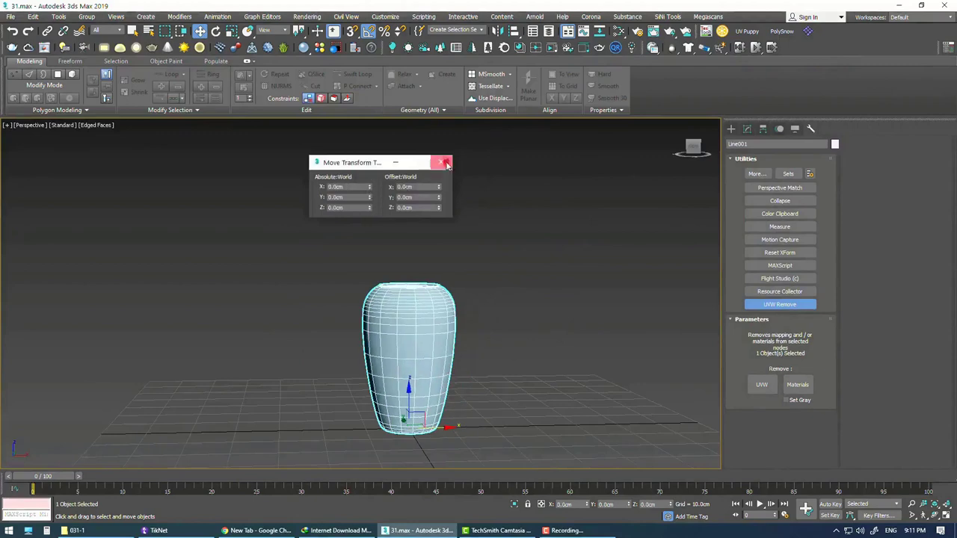
{"action": "left_click", "coordinate": [449, 166]}
Export the vase as an Autodesk (*.FBX) file into the 031 folder
{"action": "left_click", "coordinate": [11, 16]}
{"action": "left_click", "coordinate": [142, 181]}
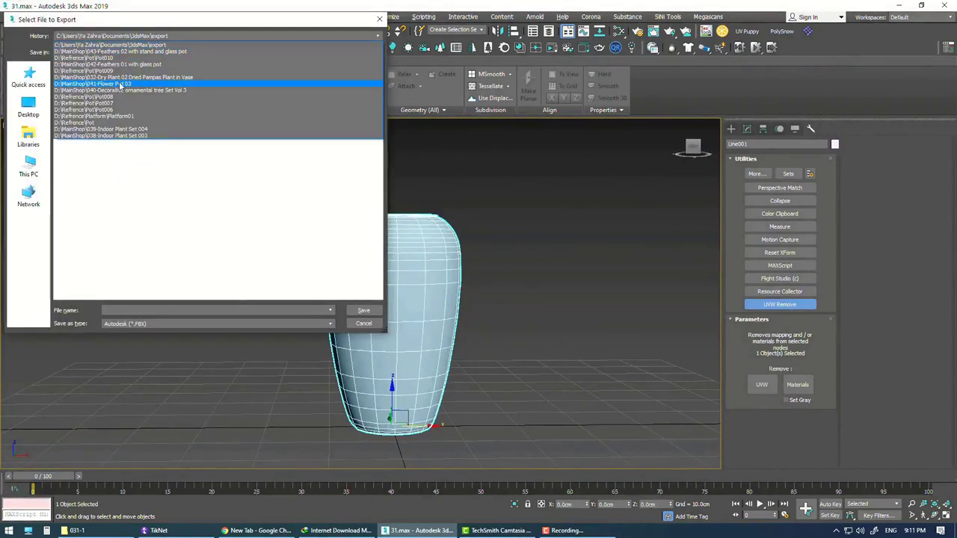
{"action": "left_click", "coordinate": [35, 139]}
{"action": "double_click", "coordinate": [104, 112]}
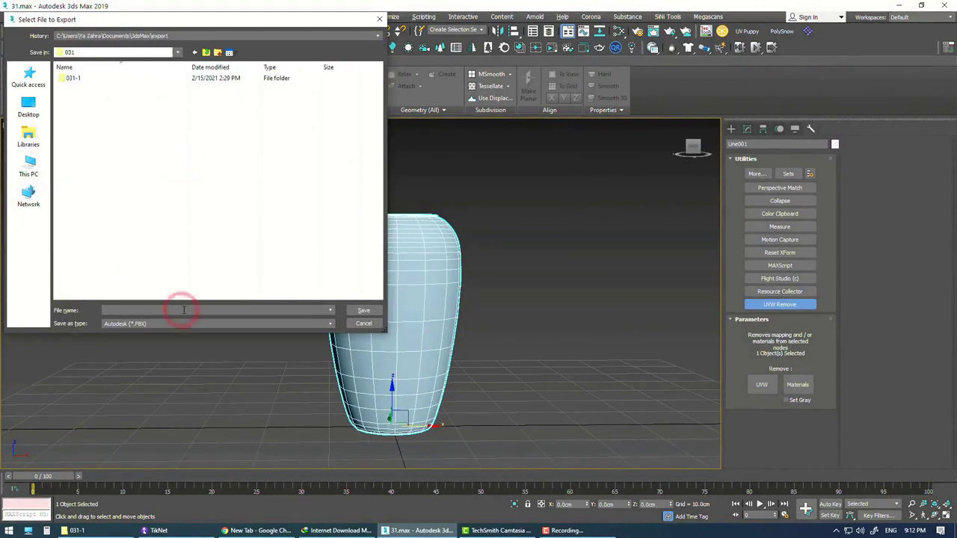
{"action": "left_click", "coordinate": [219, 310]}
{"action": "type", "text": "31"}
{"action": "left_click", "coordinate": [329, 323]}
{"action": "left_click", "coordinate": [214, 384]}
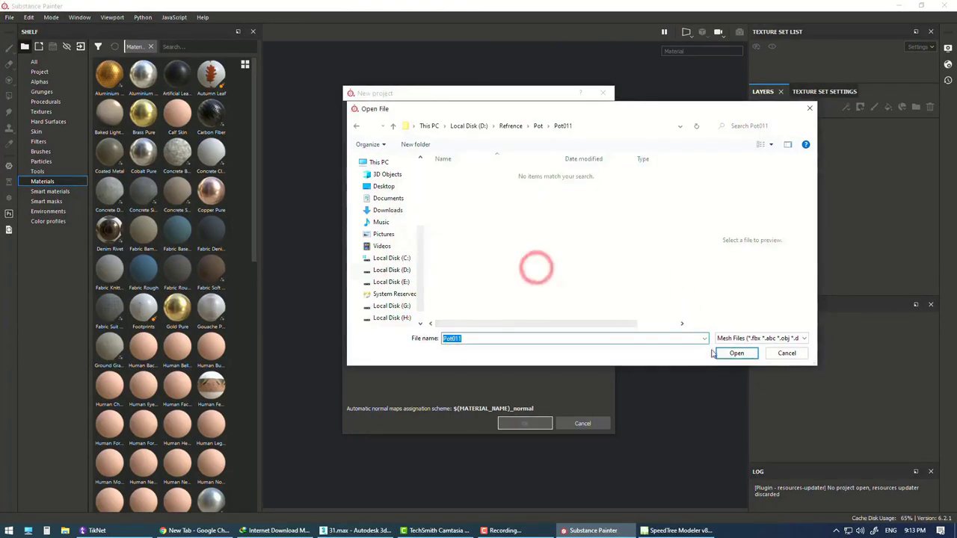
Move the exported vase mesh files from the 031 folder into the Pot011 folder
{"action": "key", "text": "super+e"}
{"action": "double_click", "coordinate": [700, 203]}
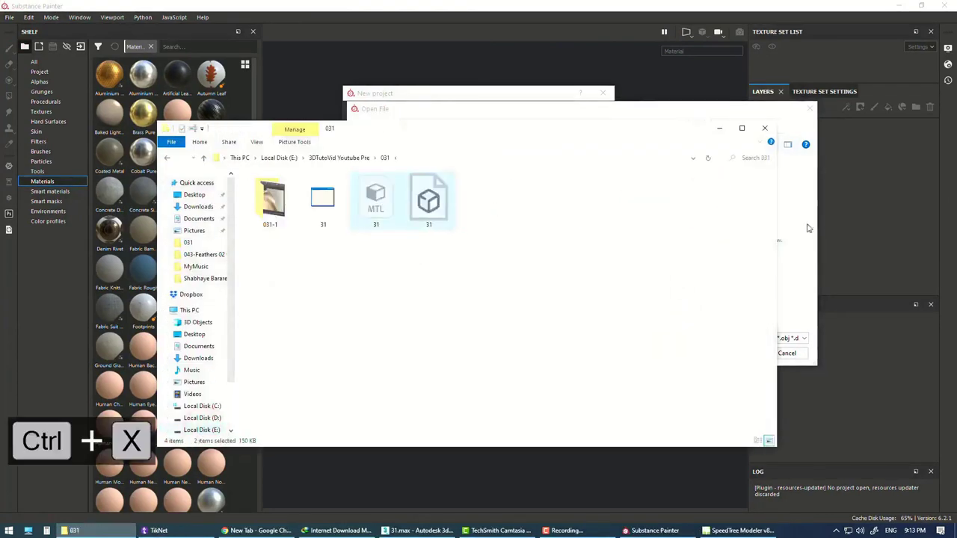
{"action": "left_click", "coordinate": [807, 228]}
{"action": "key", "text": "ctrl+v"}
{"action": "key", "text": "F2"}
Start a new project with the 31.obj vase mesh and bake its mesh maps
{"action": "double_click", "coordinate": [458, 193]}
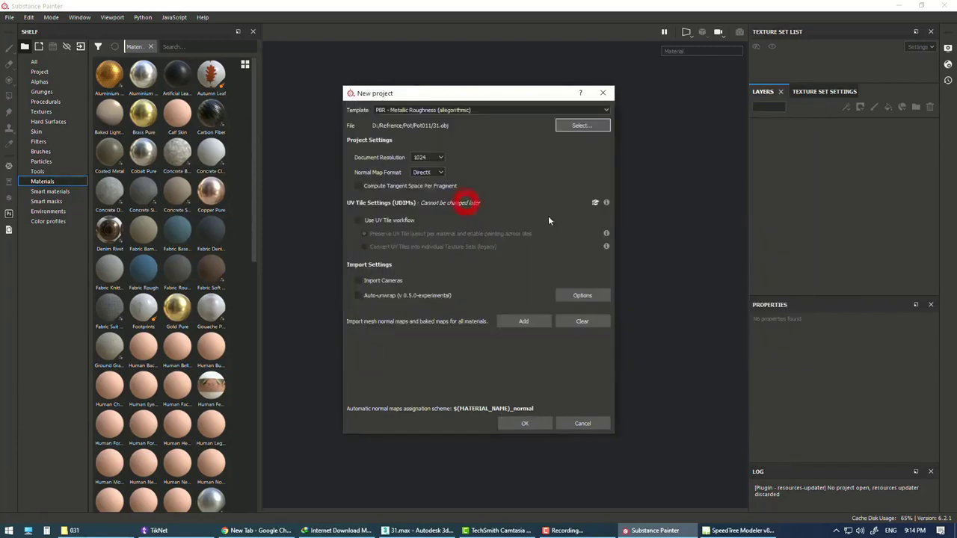
{"action": "left_click", "coordinate": [524, 423]}
{"action": "left_click", "coordinate": [832, 92]}
{"action": "left_click", "coordinate": [587, 421]}
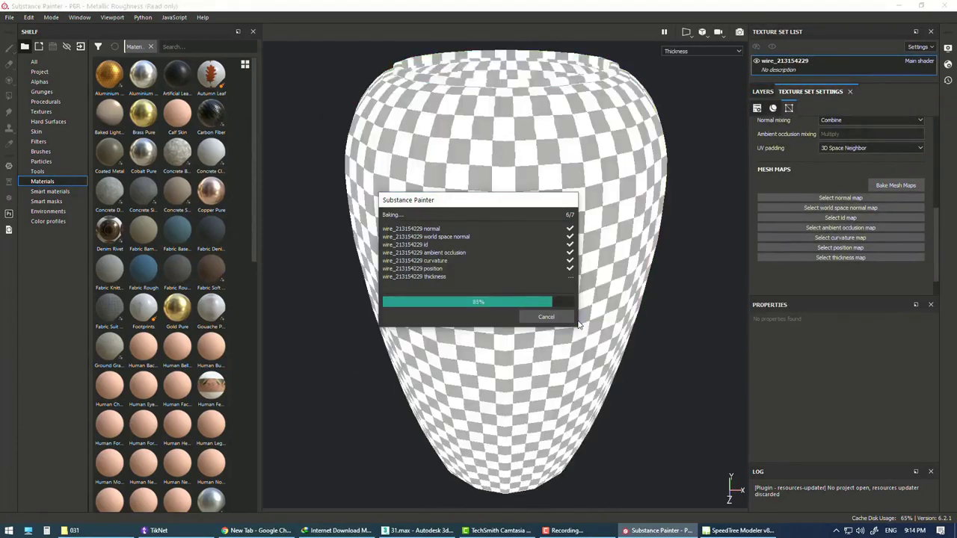
{"action": "left_click", "coordinate": [547, 316]}
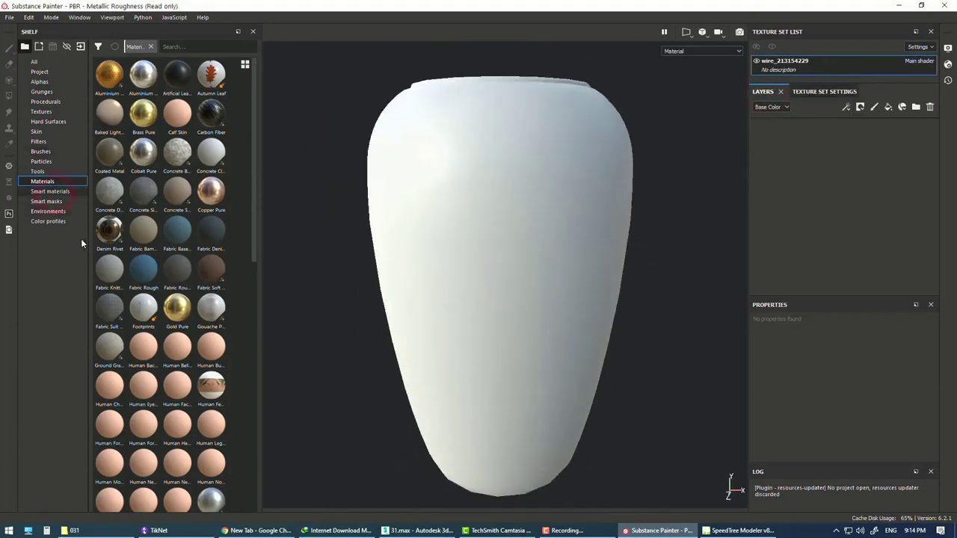
Search smart materials for 'to', try Jade on the vase, then delete it
{"action": "left_click", "coordinate": [50, 192]}
{"action": "type", "text": "to"}
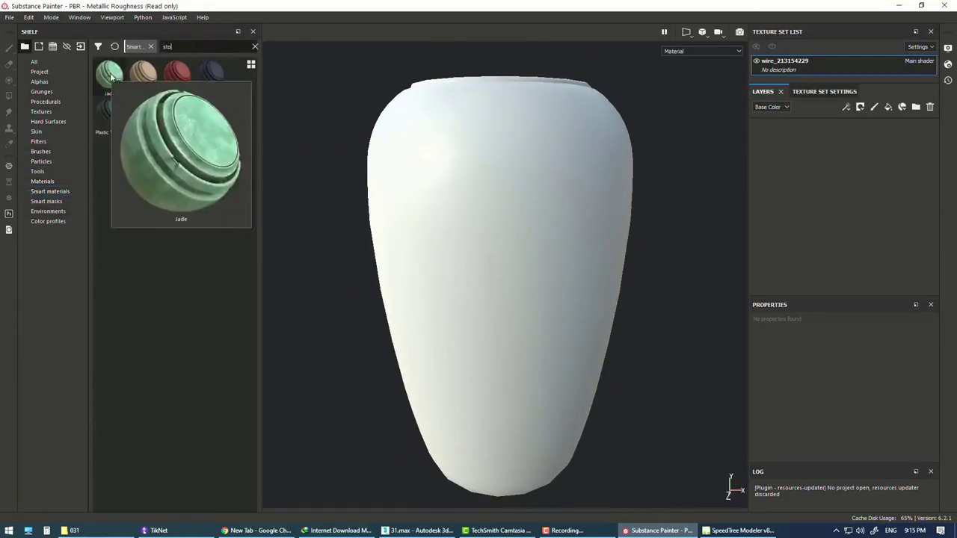
{"action": "left_click_drag", "start_coordinate": [111, 74], "coordinate": [643, 221]}
{"action": "scroll", "coordinate": [307, 254], "scroll_direction": "up", "scroll_amount": 5}
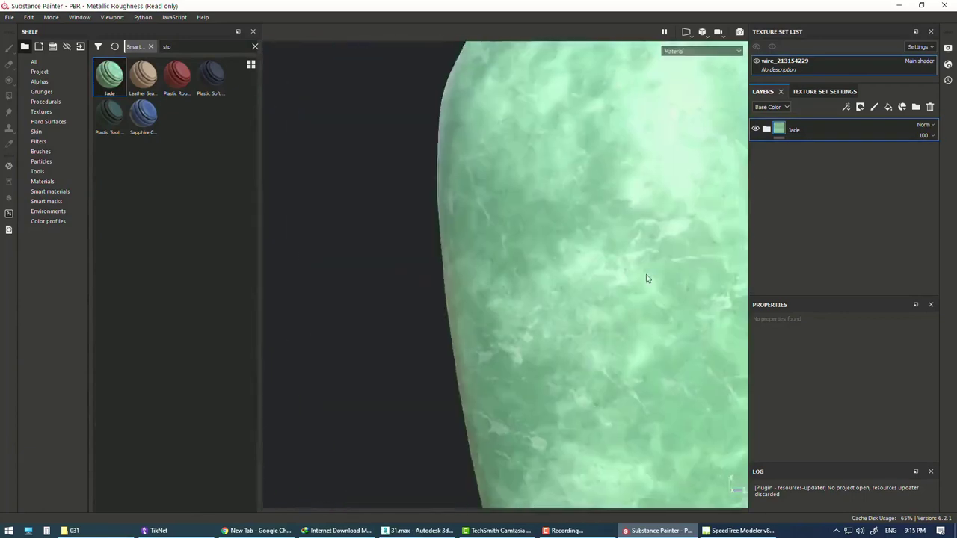
{"action": "scroll", "coordinate": [308, 254], "scroll_direction": "down", "scroll_amount": 5}
{"action": "left_click", "coordinate": [929, 107]}
{"action": "left_click", "coordinate": [255, 46]}
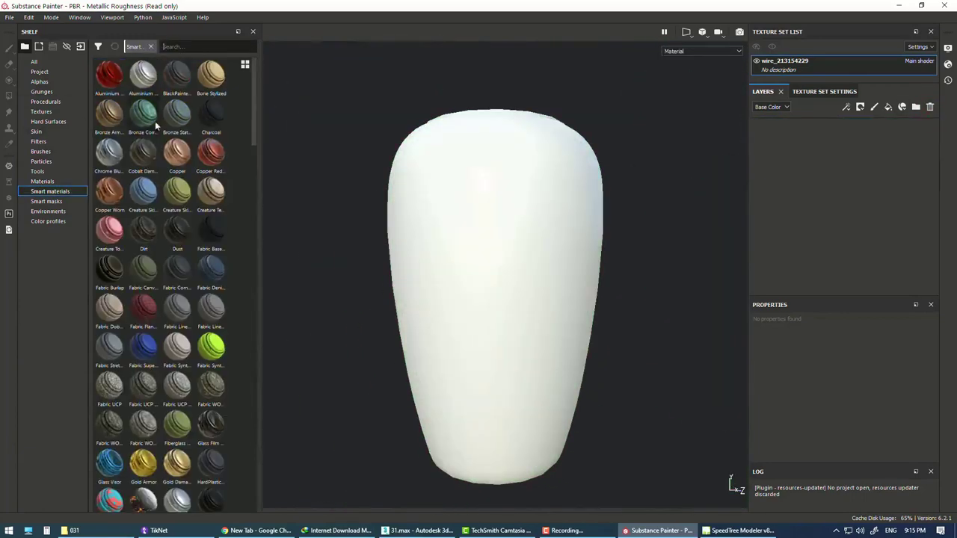
Apply Bronze Armor to the vase and lower its Base Metal roughness to 0.05
{"action": "left_click_drag", "start_coordinate": [113, 112], "coordinate": [486, 261]}
{"action": "left_click", "coordinate": [763, 130]}
{"action": "left_click", "coordinate": [808, 254]}
{"action": "scroll", "coordinate": [871, 411], "scroll_direction": "down", "scroll_amount": 3}
{"action": "left_click_drag", "start_coordinate": [920, 371], "coordinate": [764, 371]}
{"action": "scroll", "coordinate": [534, 214], "scroll_direction": "down", "scroll_amount": 2}
{"action": "scroll", "coordinate": [768, 135], "scroll_direction": "up", "scroll_amount": 1}
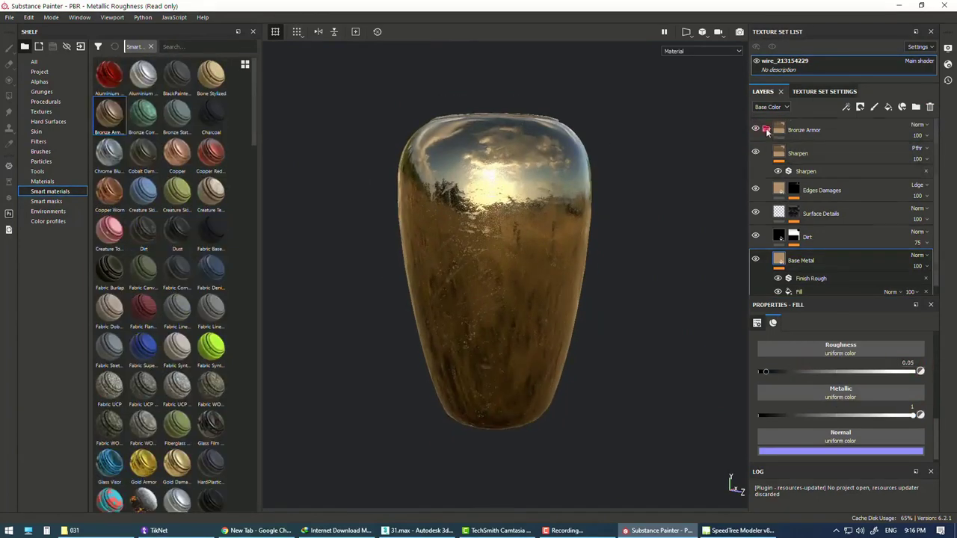
Add a fill layer with a black mask above the Bronze Armor folder
{"action": "left_click", "coordinate": [765, 130]}
{"action": "left_click", "coordinate": [888, 107]}
{"action": "left_click", "coordinate": [860, 107]}
{"action": "left_click", "coordinate": [886, 117]}
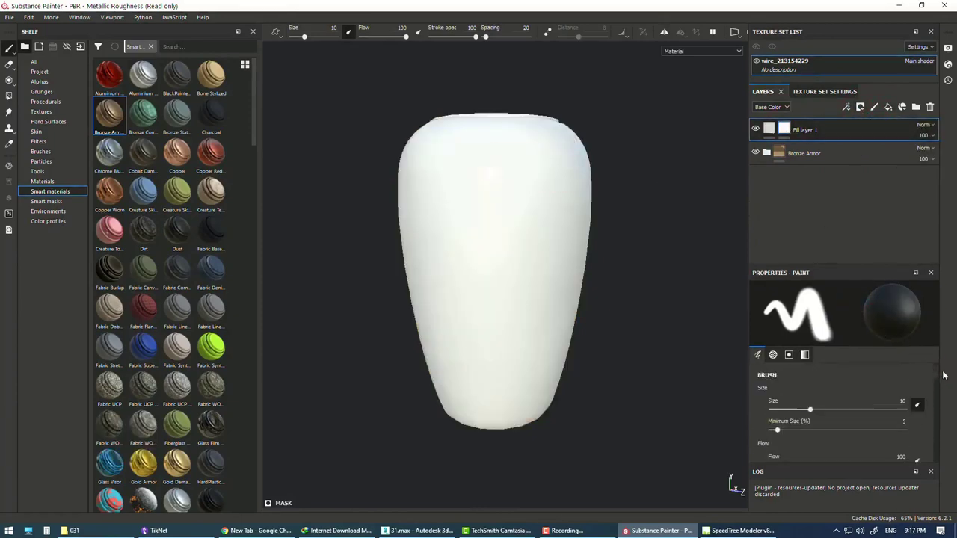
Make the fill layer white with metallic about 0.49 and roughness about 0.32
{"action": "left_click", "coordinate": [768, 129]}
{"action": "left_click", "coordinate": [840, 437]}
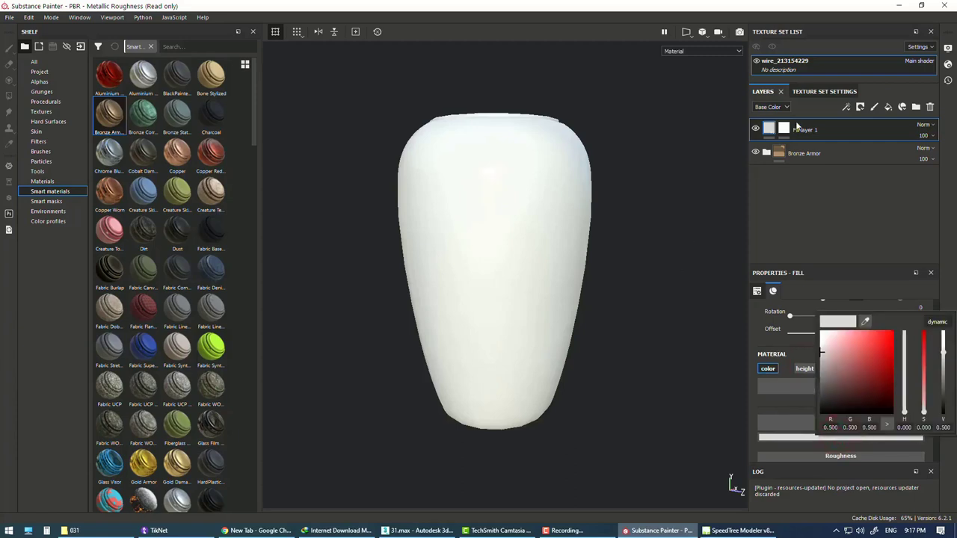
{"action": "left_click", "coordinate": [944, 338]}
{"action": "scroll", "coordinate": [808, 407], "scroll_direction": "down", "scroll_amount": 2}
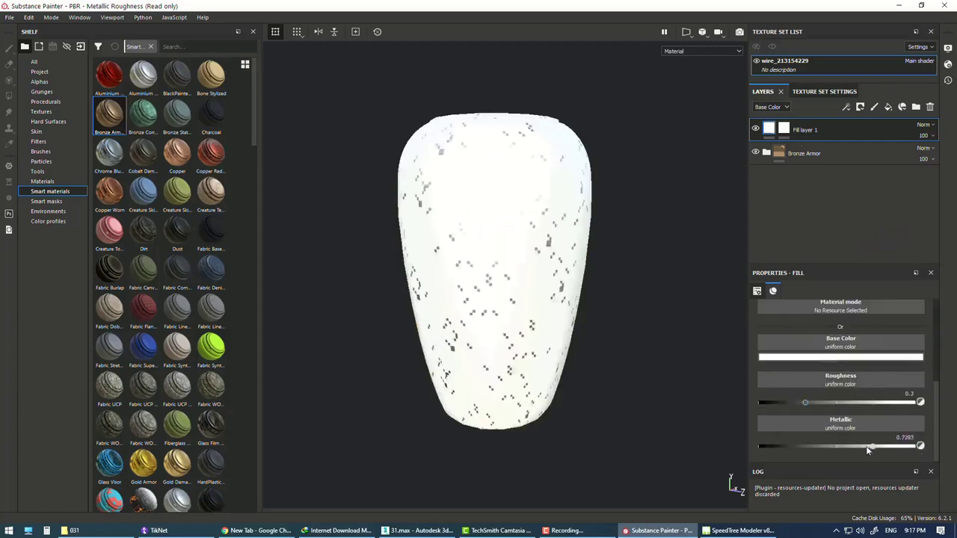
{"action": "left_click_drag", "start_coordinate": [760, 446], "coordinate": [835, 446]}
{"action": "mouse_move", "coordinate": [806, 402]}
{"action": "left_mouse_down"}
{"action": "mouse_move", "coordinate": [767, 407]}
{"action": "mouse_move", "coordinate": [807, 404]}
{"action": "left_mouse_up"}
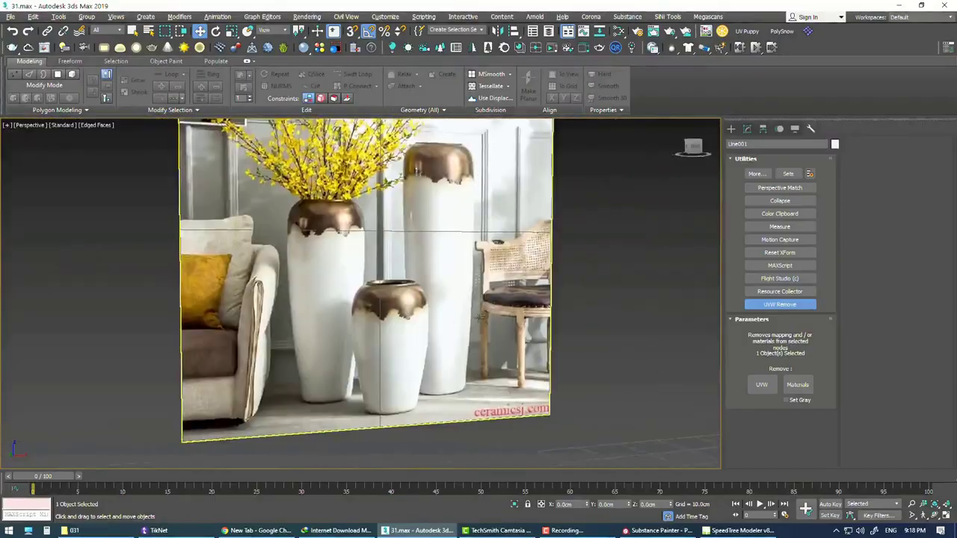
Compare against the reference photo in the enlarged 3ds Max perspective view
{"action": "key", "text": "alt+w"}
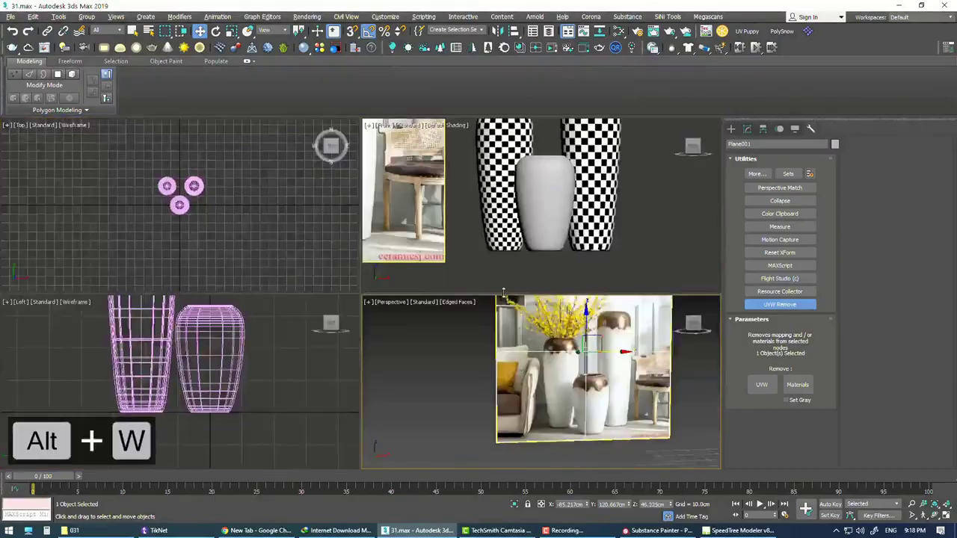
{"action": "key", "text": "alt+w"}
{"action": "left_click", "coordinate": [658, 530]}
Paint a test stroke on the vase with the brush, then show the flattened 2D texture view
{"action": "key", "text": "1"}
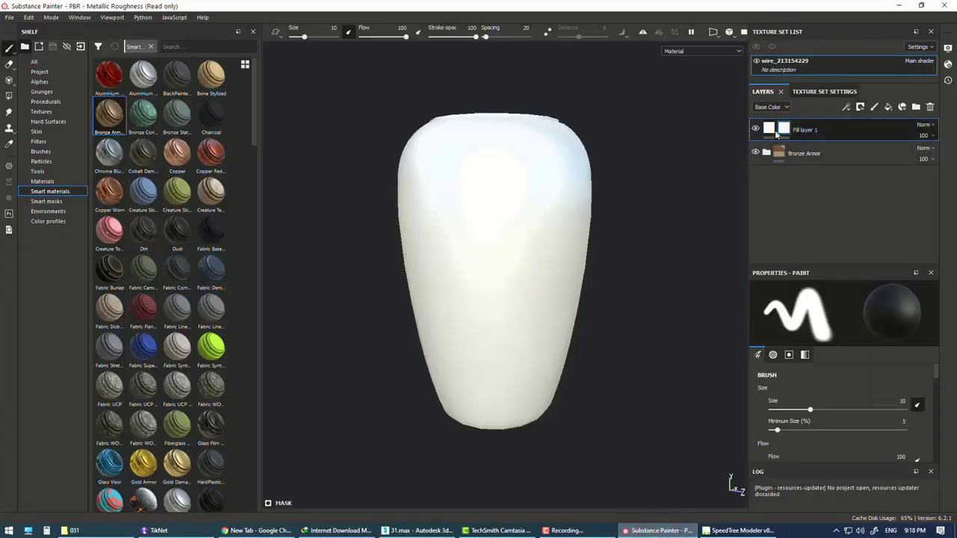
{"action": "key", "text": "F4"}
{"action": "left_click_drag", "start_coordinate": [441, 154], "coordinate": [579, 158]}
{"action": "key", "text": "F4"}
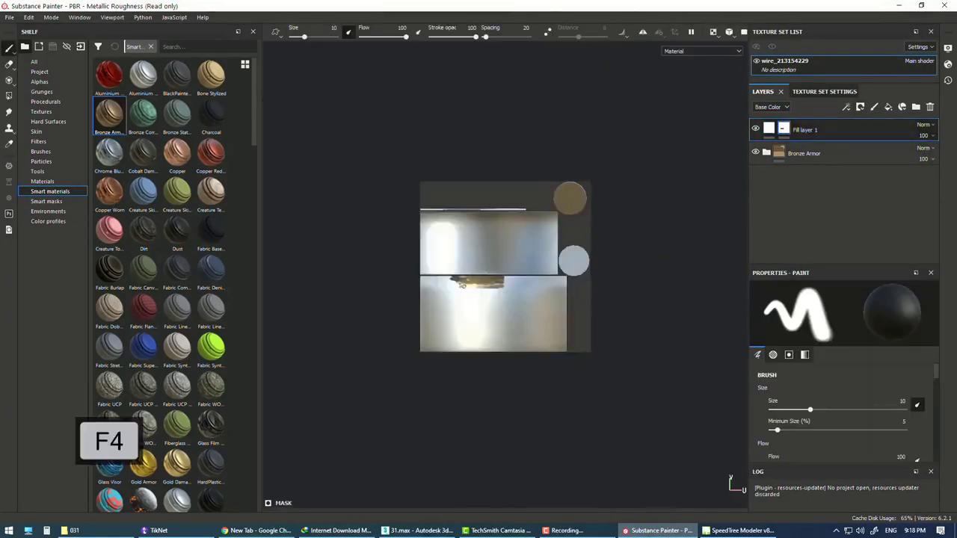
Polygon-fill the vase body's UV islands in the mask so only the top stays bronze
{"action": "left_click", "coordinate": [8, 95]}
{"action": "scroll", "coordinate": [675, 194], "scroll_direction": "up", "scroll_amount": 3}
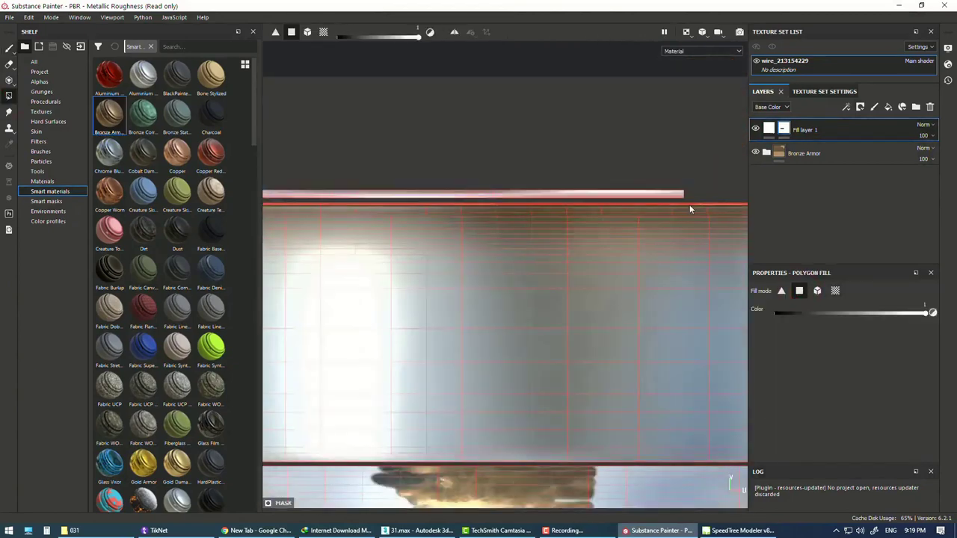
{"action": "middle_click_drag", "start_coordinate": [298, 199], "coordinate": [622, 253]}
{"action": "scroll", "coordinate": [621, 253], "scroll_direction": "down", "scroll_amount": 3}
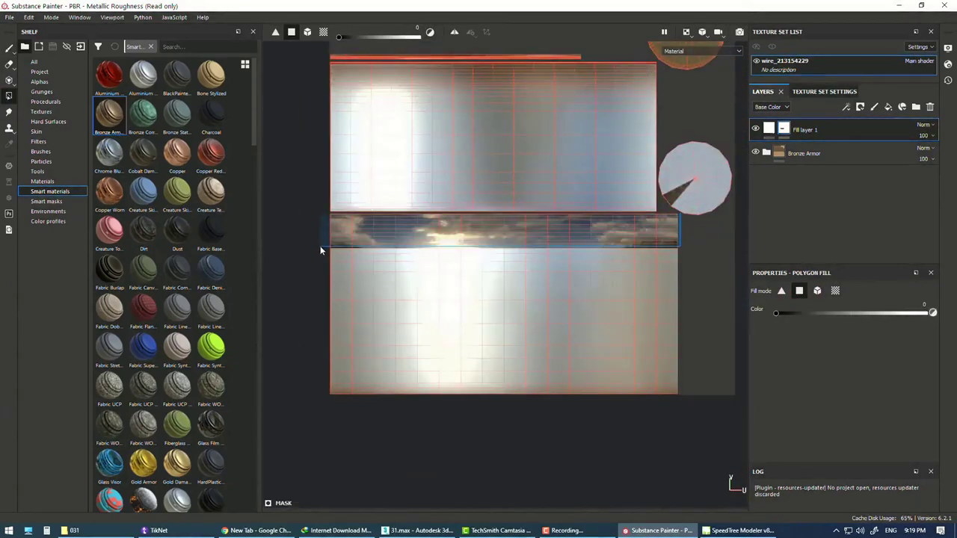
Return to the 3D vase view with the paint brush and bring up the brush alpha list
{"action": "key", "text": "F4"}
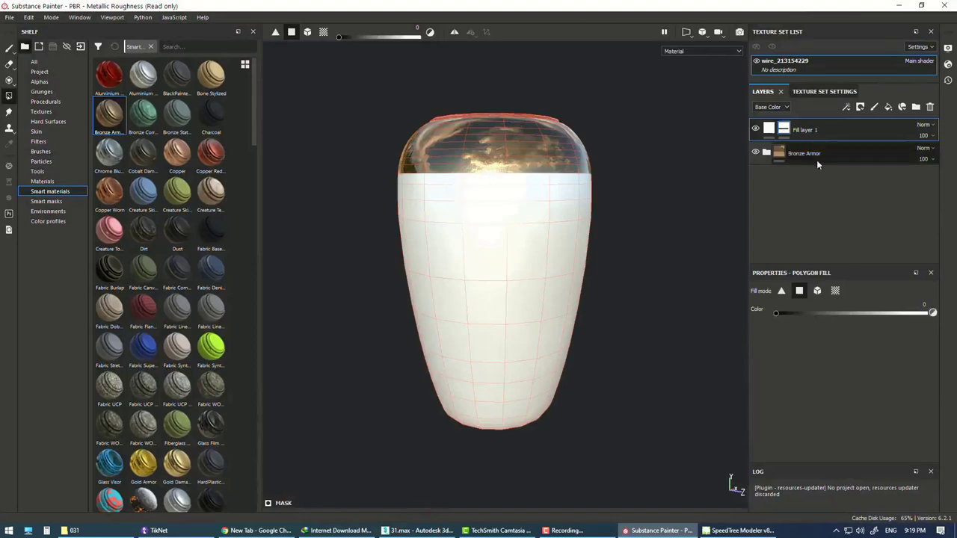
{"action": "key", "text": "1"}
{"action": "left_click", "coordinate": [773, 354]}
{"action": "left_click", "coordinate": [767, 389]}
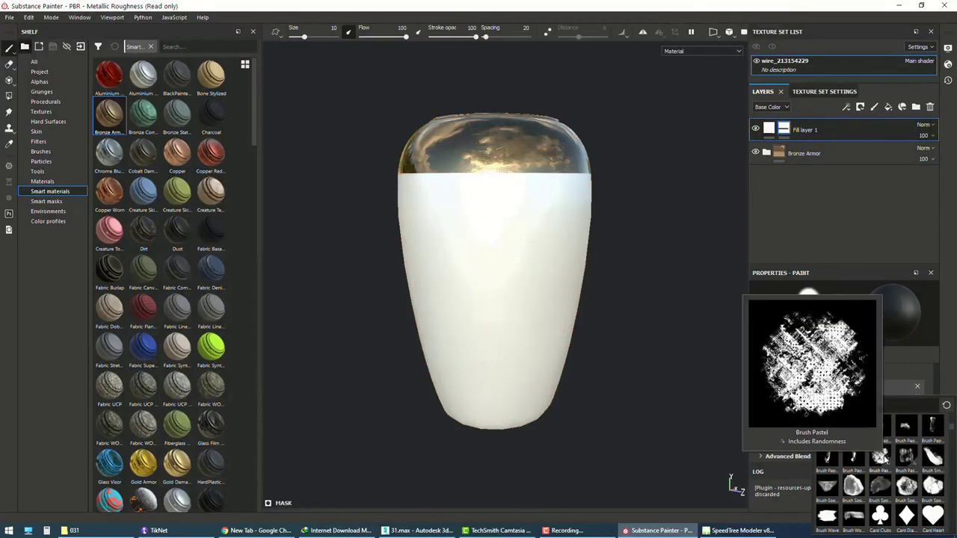
Choose the Brush Pastel alpha and enlarge the brush to 17.3 while orbiting the vase rim
{"action": "left_click", "coordinate": [906, 426]}
{"action": "scroll", "coordinate": [858, 433], "scroll_direction": "up", "scroll_amount": 3}
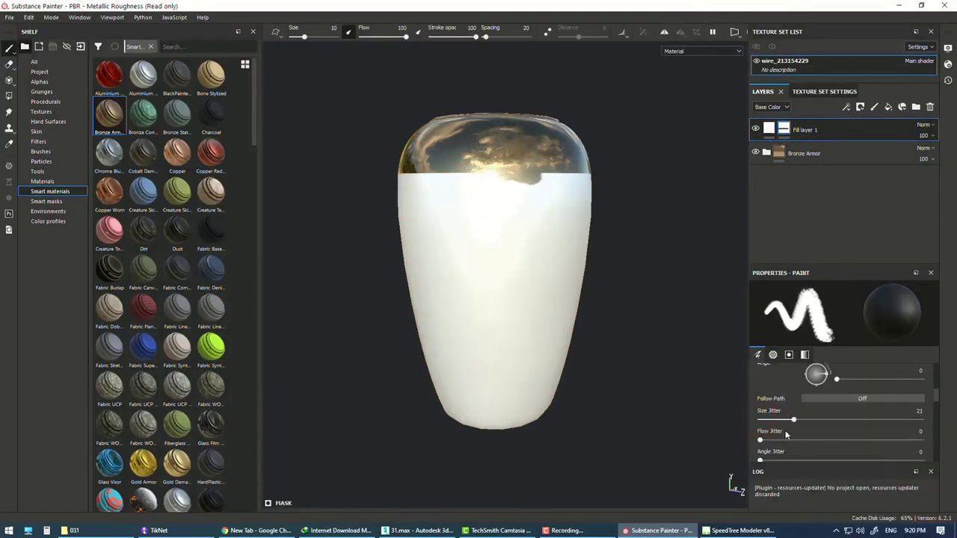
{"action": "mouse_move", "coordinate": [443, 187]}
{"action": "left_mouse_down", "text": "alt"}
{"action": "mouse_move", "coordinate": [508, 256]}
{"action": "mouse_move", "coordinate": [478, 239]}
{"action": "mouse_move", "coordinate": [452, 249]}
{"action": "mouse_move", "coordinate": [473, 246]}
{"action": "left_mouse_up", "text": "alt"}
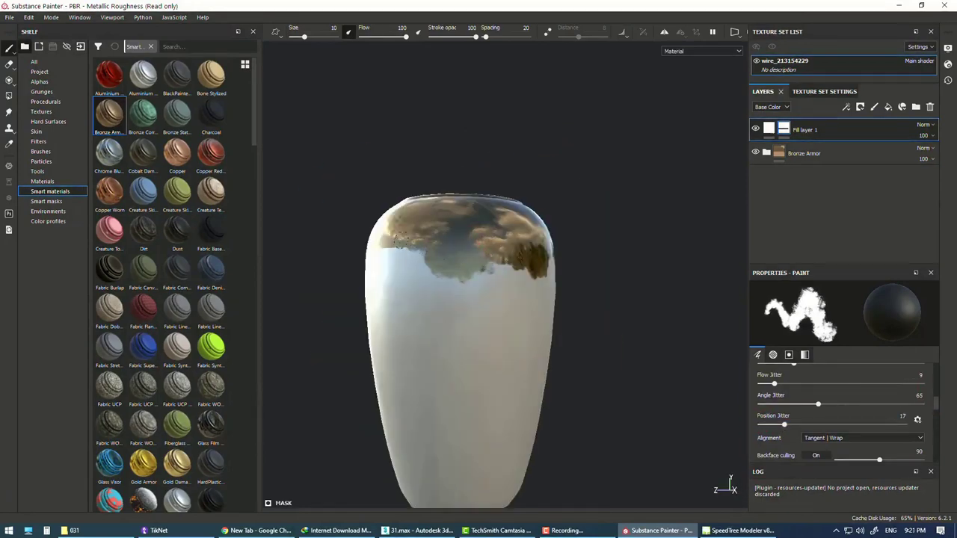
{"action": "left_click_drag", "start_coordinate": [393, 240], "coordinate": [550, 271], "text": "alt"}
{"action": "mouse_move", "coordinate": [434, 270]}
{"action": "left_mouse_down", "text": "alt"}
{"action": "mouse_move", "coordinate": [530, 289]}
{"action": "mouse_move", "coordinate": [523, 299]}
{"action": "mouse_move", "coordinate": [474, 294]}
{"action": "left_mouse_up", "text": "alt"}
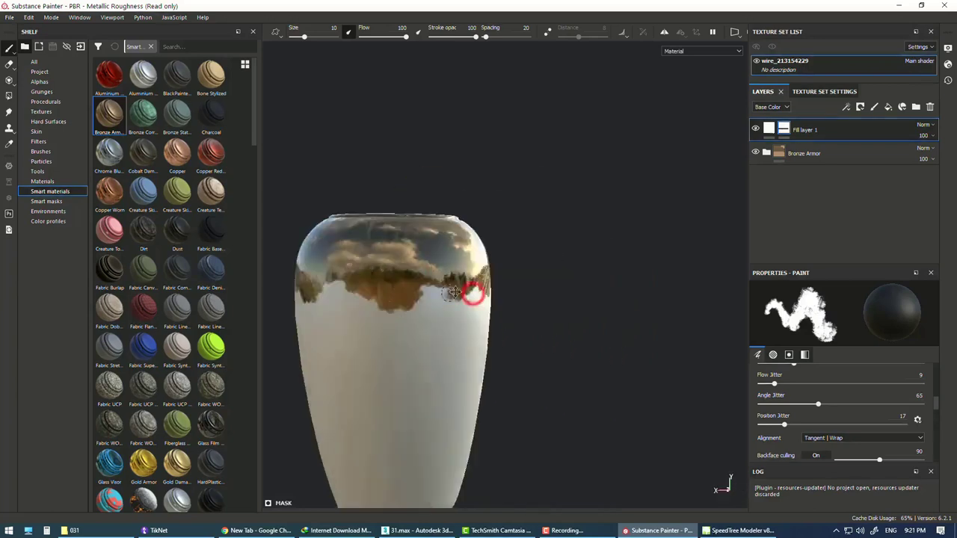
{"action": "right_click_drag", "start_coordinate": [474, 295], "coordinate": [491, 317], "text": "ctrl"}
{"action": "left_click_drag", "start_coordinate": [491, 316], "coordinate": [458, 306], "text": "alt"}
{"action": "right_click_drag", "start_coordinate": [457, 307], "coordinate": [406, 305], "text": "ctrl"}
{"action": "mouse_move", "coordinate": [406, 305]}
{"action": "left_mouse_down", "text": "alt"}
{"action": "mouse_move", "coordinate": [589, 329]}
{"action": "mouse_move", "coordinate": [394, 316]}
{"action": "mouse_move", "coordinate": [501, 252]}
{"action": "mouse_move", "coordinate": [577, 252]}
{"action": "left_mouse_up", "text": "alt"}
Frame the vase upright and drop the Dirt smart material onto it
{"action": "mouse_move", "coordinate": [577, 252]}
{"action": "right_mouse_down", "text": "alt"}
{"action": "mouse_move", "coordinate": [705, 292]}
{"action": "mouse_move", "coordinate": [484, 280]}
{"action": "right_mouse_up", "text": "alt"}
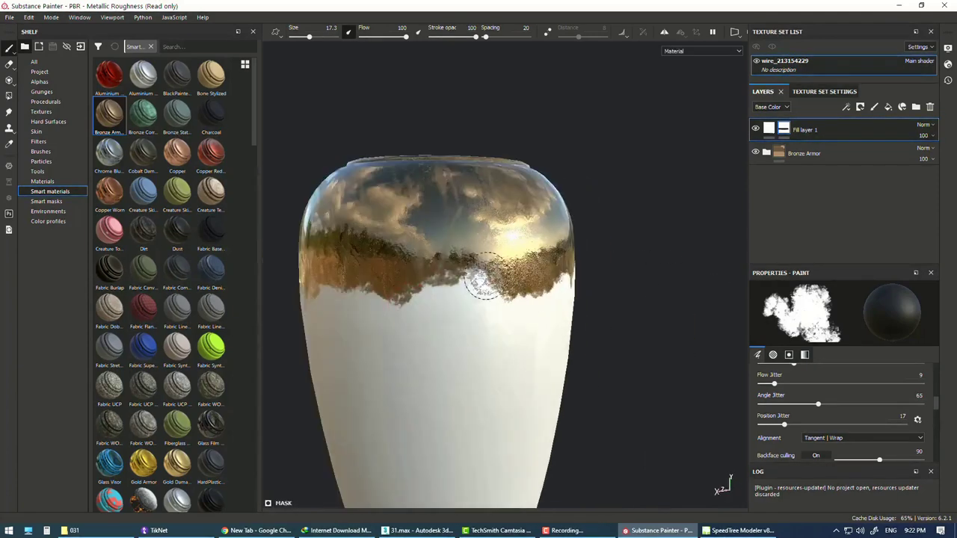
{"action": "left_click_drag", "start_coordinate": [364, 288], "coordinate": [455, 293], "text": "alt"}
{"action": "mouse_move", "coordinate": [454, 292]}
{"action": "right_mouse_down", "text": "alt"}
{"action": "mouse_move", "coordinate": [566, 303]}
{"action": "mouse_move", "coordinate": [635, 292]}
{"action": "right_mouse_up", "text": "alt"}
{"action": "left_click_drag", "start_coordinate": [635, 292], "coordinate": [526, 230], "text": "alt"}
{"action": "mouse_move", "coordinate": [526, 231]}
{"action": "right_mouse_down", "text": "alt"}
{"action": "mouse_move", "coordinate": [491, 289]}
{"action": "mouse_move", "coordinate": [583, 261]}
{"action": "mouse_move", "coordinate": [491, 292]}
{"action": "mouse_move", "coordinate": [548, 284]}
{"action": "mouse_move", "coordinate": [516, 273]}
{"action": "mouse_move", "coordinate": [587, 307]}
{"action": "mouse_move", "coordinate": [462, 303]}
{"action": "mouse_move", "coordinate": [542, 287]}
{"action": "right_mouse_up", "text": "alt"}
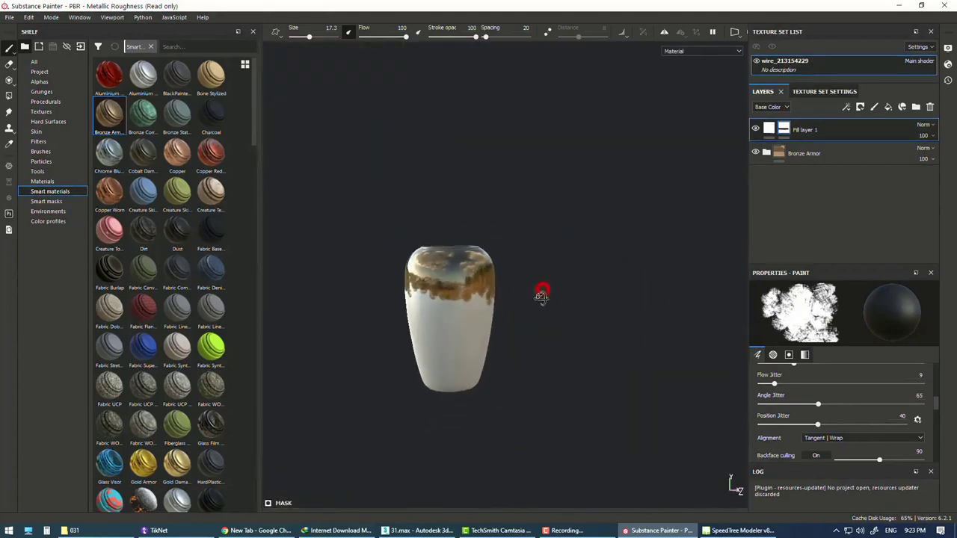
{"action": "left_click_drag", "start_coordinate": [330, 245], "coordinate": [448, 307]}
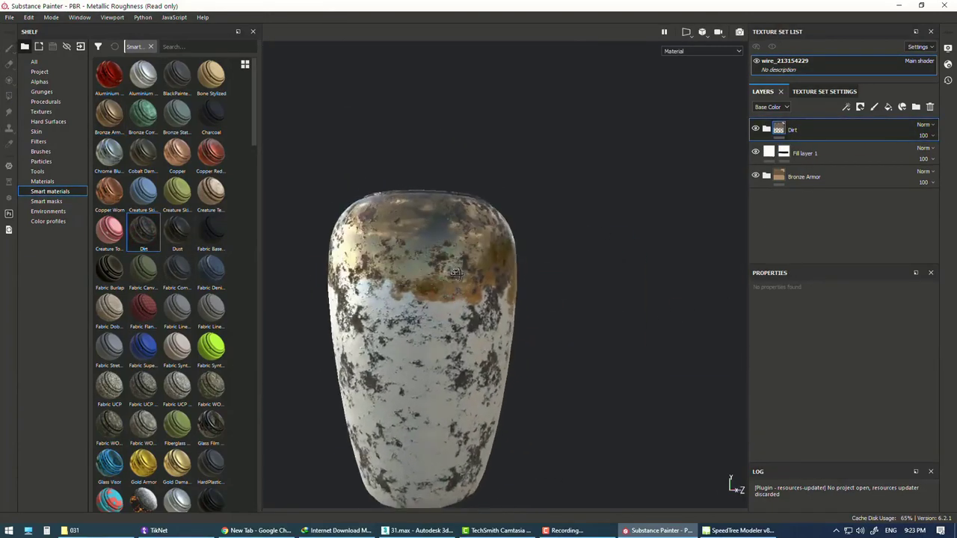
Inspect the Dirt layer's base metal fill and its roughness settings
{"action": "left_click", "coordinate": [766, 176]}
{"action": "scroll", "coordinate": [785, 217], "scroll_direction": "down", "scroll_amount": 3}
{"action": "left_click", "coordinate": [798, 250]}
{"action": "scroll", "coordinate": [840, 374], "scroll_direction": "down", "scroll_amount": 2}
{"action": "left_click", "coordinate": [913, 377]}
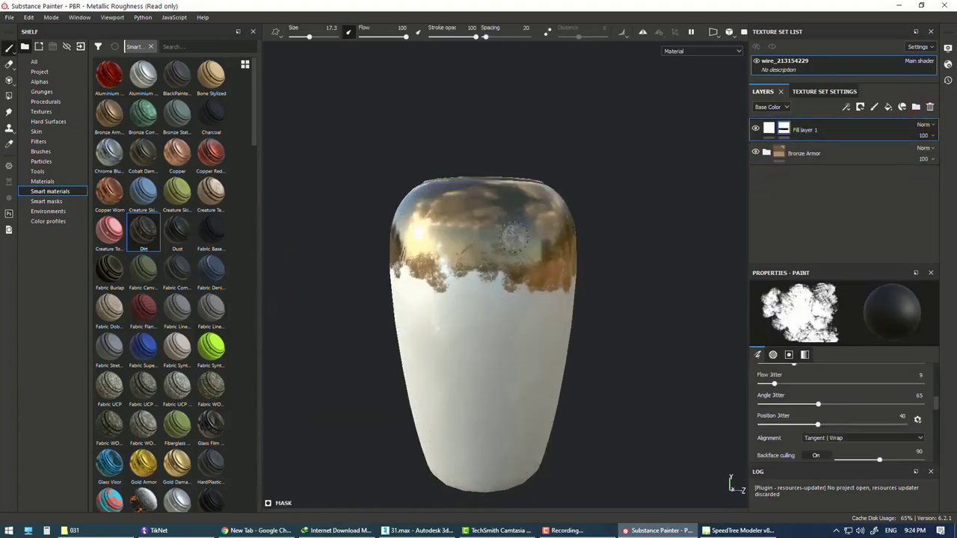
Add the Fabric Baseball Hat smart material to the layer stack with a black mask
{"action": "left_click_drag", "start_coordinate": [210, 232], "coordinate": [817, 119]}
{"action": "key", "text": "ctrl+z"}
{"action": "left_click_drag", "start_coordinate": [211, 231], "coordinate": [435, 134]}
{"action": "left_click", "coordinate": [860, 106]}
{"action": "left_click", "coordinate": [875, 123]}
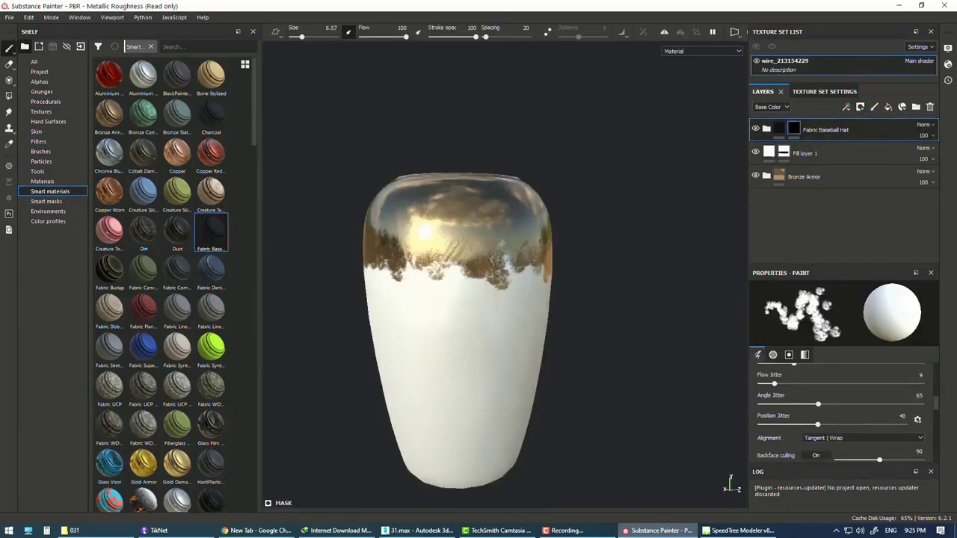
Scroll through the layer stack and undo the last change to the vase
{"action": "scroll", "coordinate": [481, 281], "scroll_direction": "up", "scroll_amount": 2}
{"action": "scroll", "coordinate": [850, 400], "scroll_direction": "up", "scroll_amount": 3}
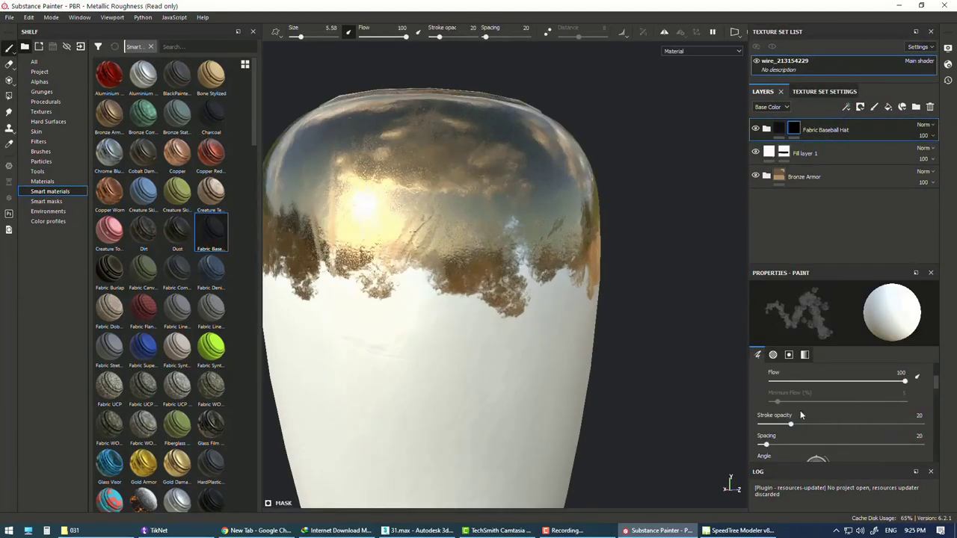
{"action": "scroll", "coordinate": [448, 299], "scroll_direction": "down", "scroll_amount": 2}
{"action": "scroll", "coordinate": [504, 319], "scroll_direction": "down", "scroll_amount": 1}
{"action": "key", "text": "ctrl+z"}
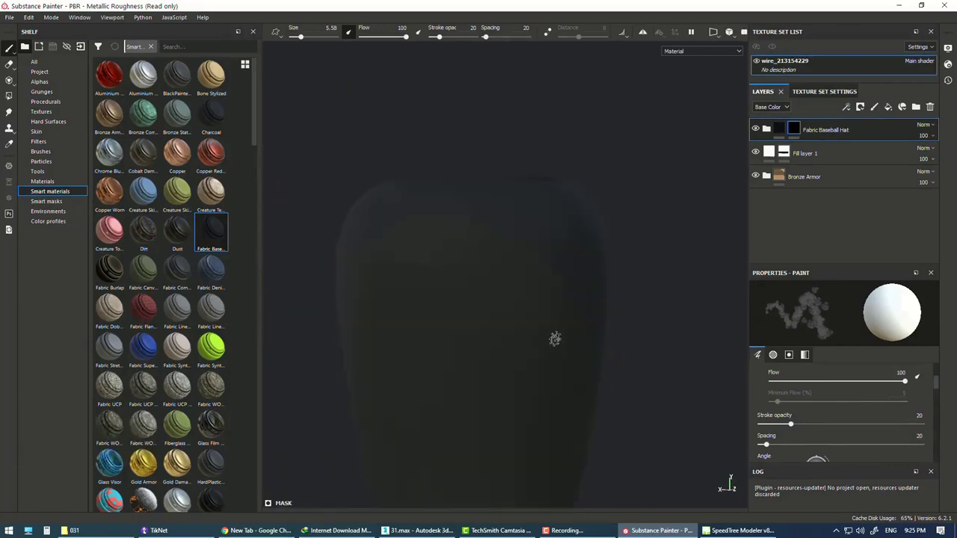
Paint a dark band below the bronze top, trying a 98 layer opacity then undoing it
{"action": "mouse_move", "coordinate": [536, 333]}
{"action": "left_mouse_down"}
{"action": "mouse_move", "coordinate": [391, 352]}
{"action": "mouse_move", "coordinate": [542, 345]}
{"action": "mouse_move", "coordinate": [454, 358]}
{"action": "left_mouse_up"}
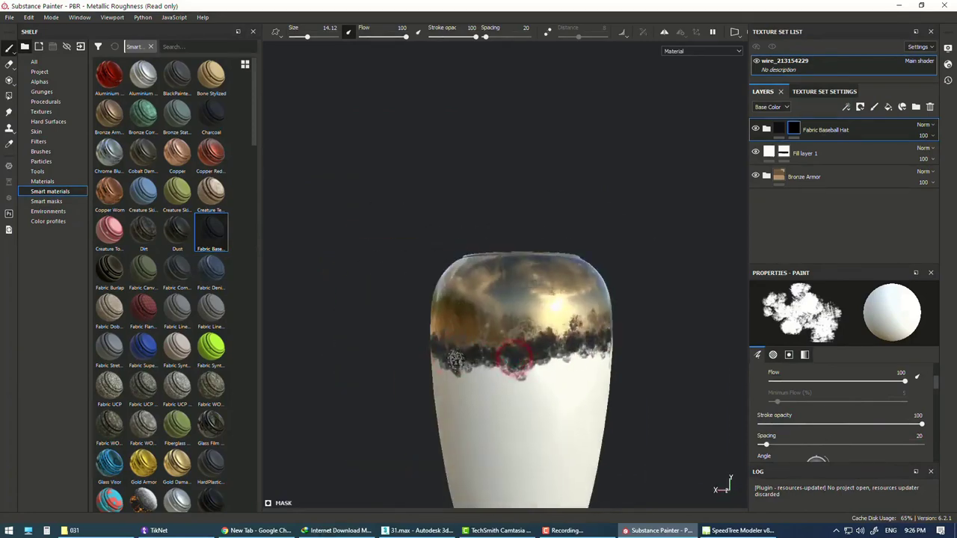
{"action": "left_click_drag", "start_coordinate": [455, 359], "coordinate": [570, 386], "text": "alt"}
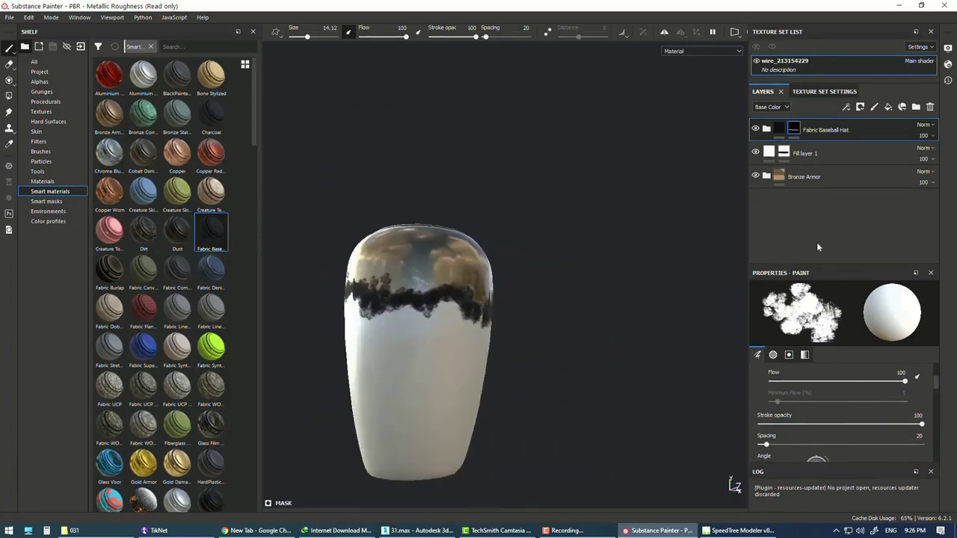
{"action": "left_click", "coordinate": [924, 124]}
{"action": "left_click_drag", "start_coordinate": [924, 135], "coordinate": [951, 159]}
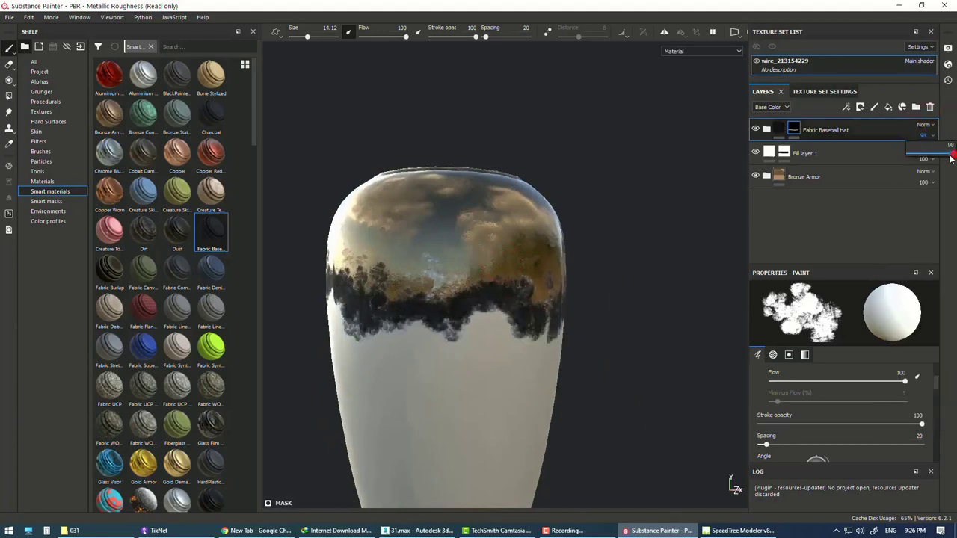
{"action": "left_click", "coordinate": [925, 124]}
{"action": "left_click", "coordinate": [914, 145]}
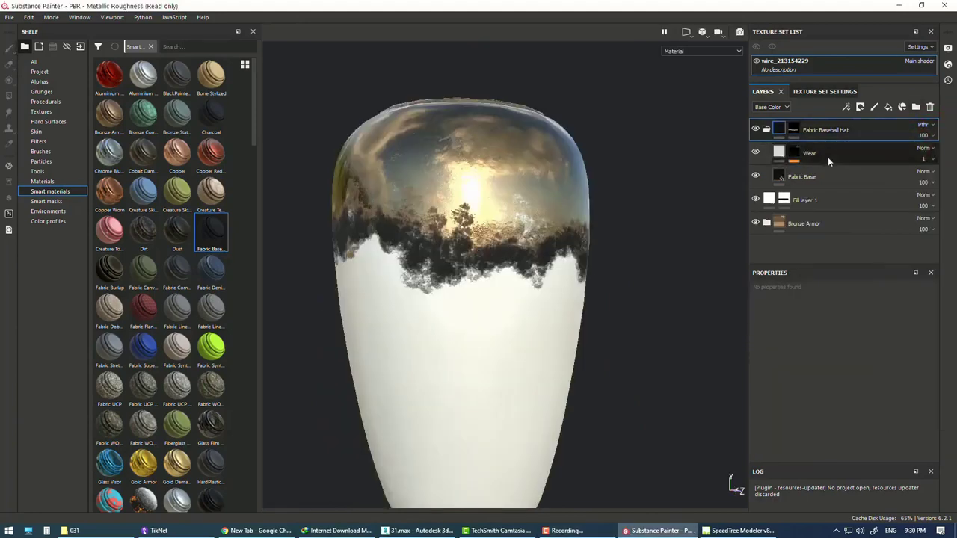
{"action": "key", "text": "ctrl+z"}
Lower the brush stroke opacity to 14 and refine the dark band up close
{"action": "left_click_drag", "start_coordinate": [835, 424], "coordinate": [805, 423]}
{"action": "key", "text": "ctrl+y"}
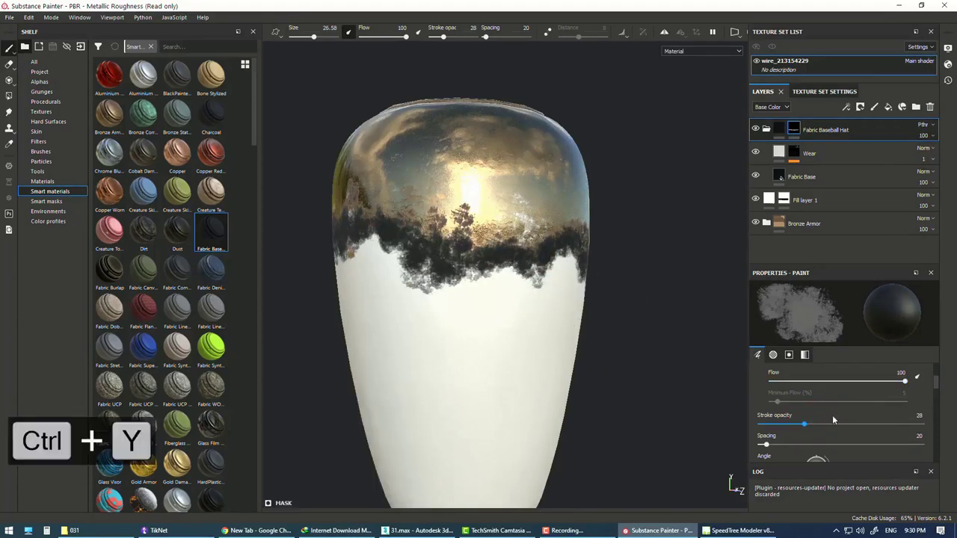
{"action": "left_click", "coordinate": [874, 425]}
{"action": "key", "text": "ctrl+z"}
{"action": "left_click_drag", "start_coordinate": [880, 424], "coordinate": [781, 424]}
{"action": "left_click_drag", "start_coordinate": [553, 254], "coordinate": [449, 336], "text": "alt"}
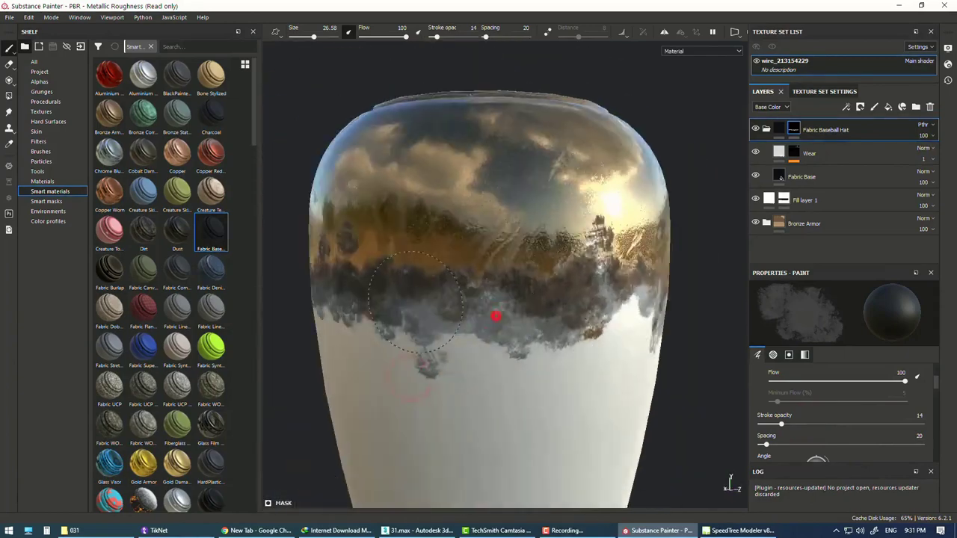
{"action": "right_click_drag", "start_coordinate": [406, 384], "coordinate": [499, 275], "text": "alt"}
Export the vase textures to D:\Pot\Pot011 with Dilation padding and the Corona template
{"action": "left_click", "coordinate": [9, 16]}
{"action": "left_click", "coordinate": [37, 196]}
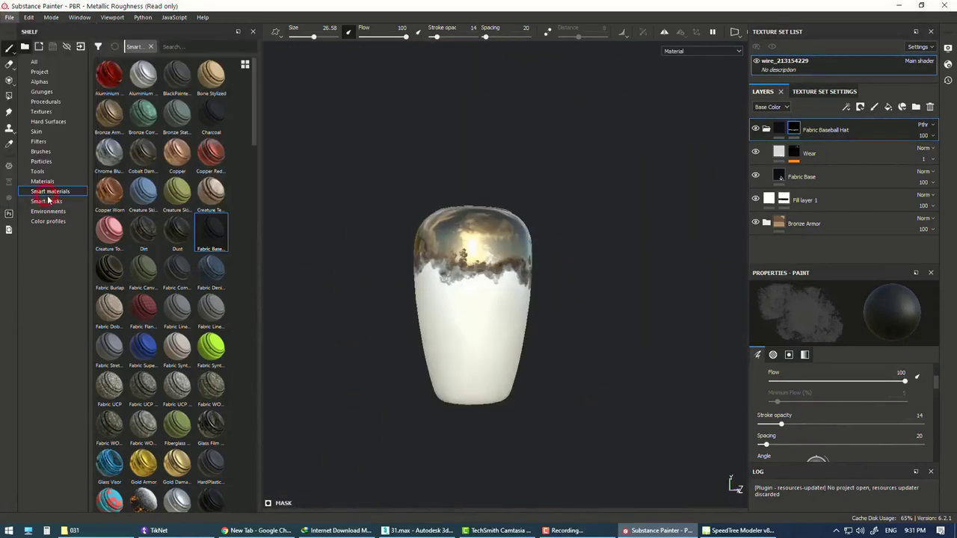
{"action": "left_click", "coordinate": [566, 143]}
{"action": "left_click", "coordinate": [317, 175]}
{"action": "left_click", "coordinate": [594, 335]}
{"action": "left_click", "coordinate": [553, 199]}
{"action": "left_click", "coordinate": [473, 203]}
{"action": "left_click", "coordinate": [278, 98]}
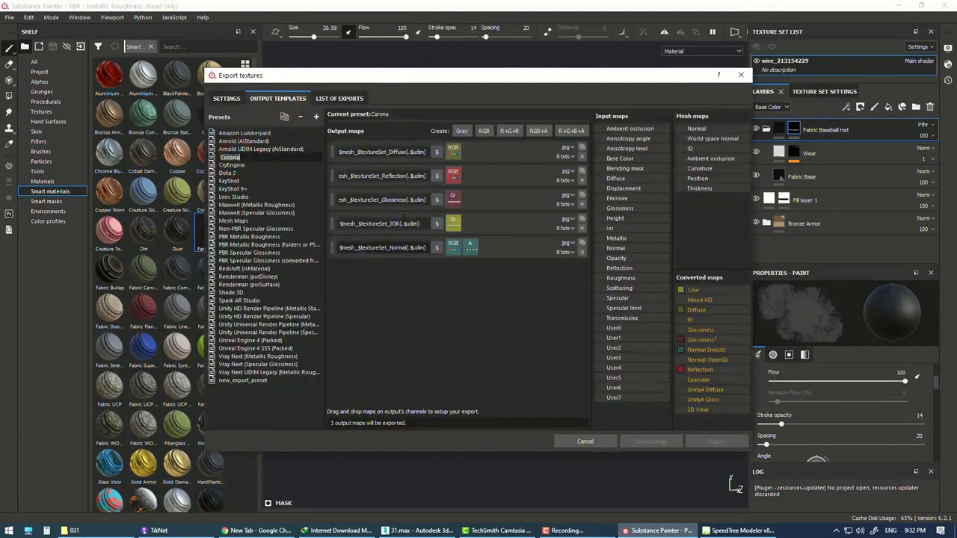
{"action": "left_click", "coordinate": [716, 441]}
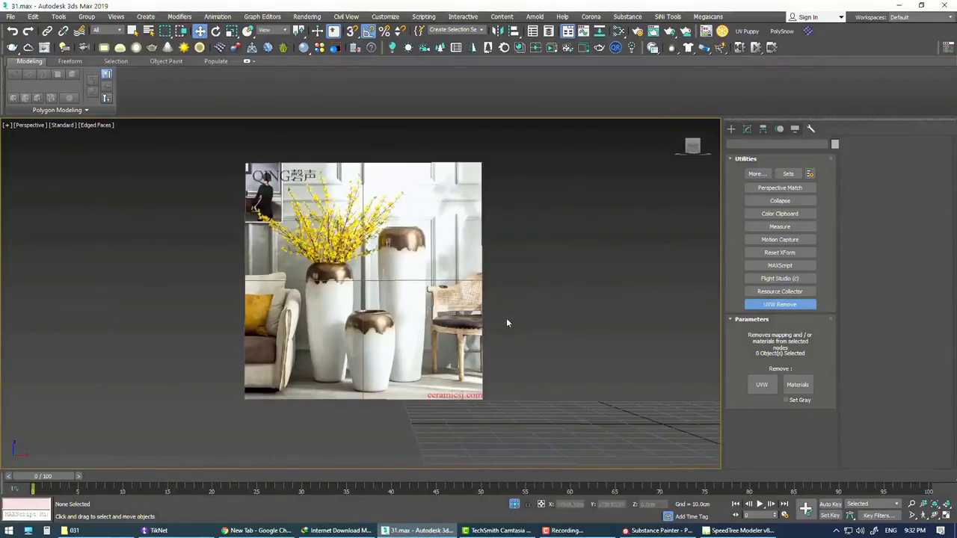
Open the Main Corona Studio01 scene in 3ds Max
{"action": "left_click", "coordinate": [11, 17]}
{"action": "left_click", "coordinate": [30, 60]}
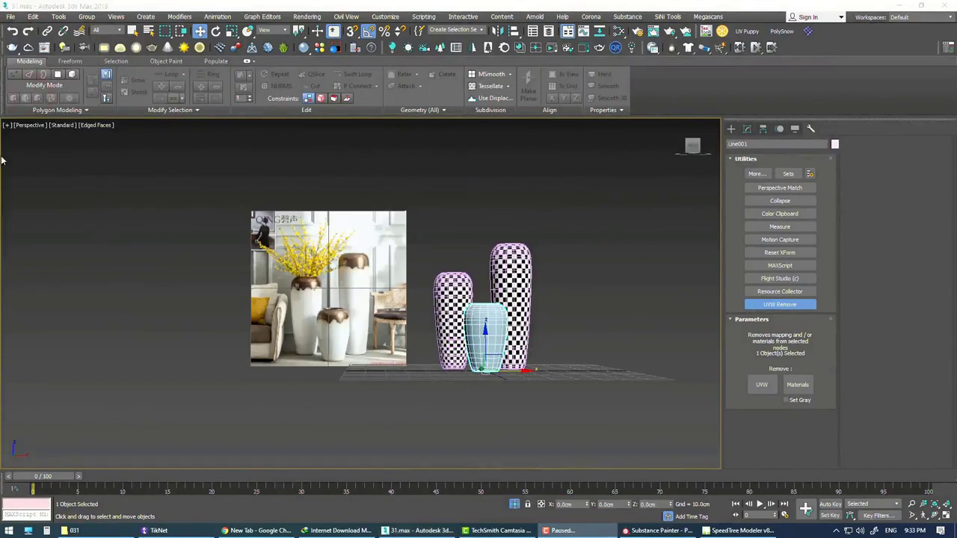
{"action": "left_click", "coordinate": [117, 72]}
{"action": "double_click", "coordinate": [104, 85]}
Begin merging objects from another scene, starting at the recent MainShop location
{"action": "left_click", "coordinate": [11, 16]}
{"action": "left_click", "coordinate": [123, 175]}
{"action": "left_click", "coordinate": [82, 36]}
{"action": "left_click", "coordinate": [81, 51]}
Merge the vase model file from the MainShop Refrence folder into the scene
{"action": "left_click", "coordinate": [87, 52]}
{"action": "left_click", "coordinate": [137, 119]}
{"action": "double_click", "coordinate": [132, 184]}
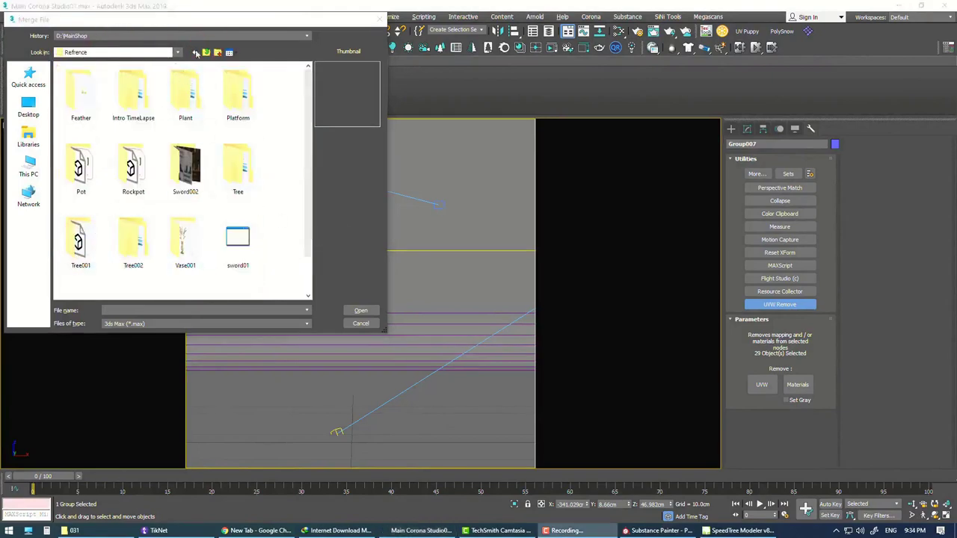
{"action": "double_click", "coordinate": [185, 239]}
{"action": "left_click", "coordinate": [516, 372]}
Frame the merged vase, start a Corona render, and bring up the material node editor
{"action": "key", "text": "z"}
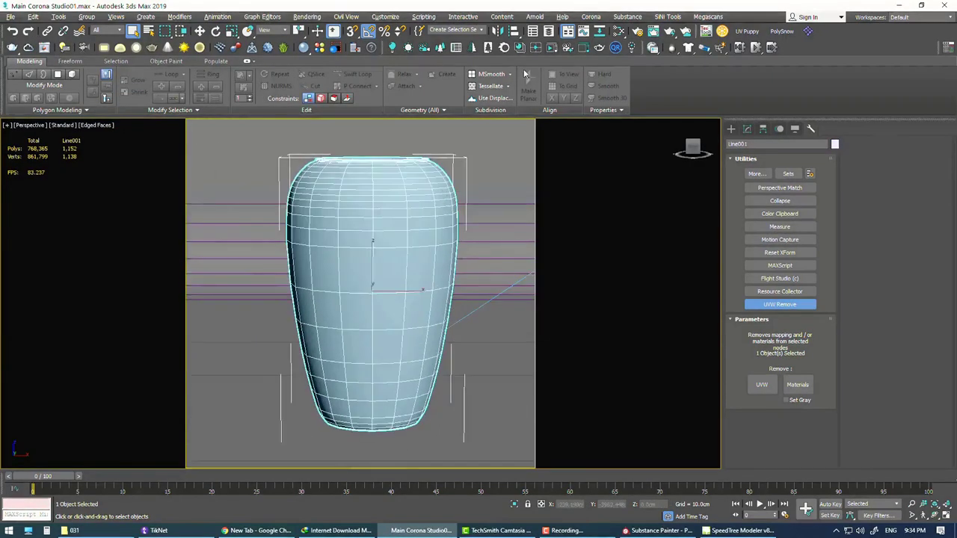
{"action": "key", "text": "shift+q"}
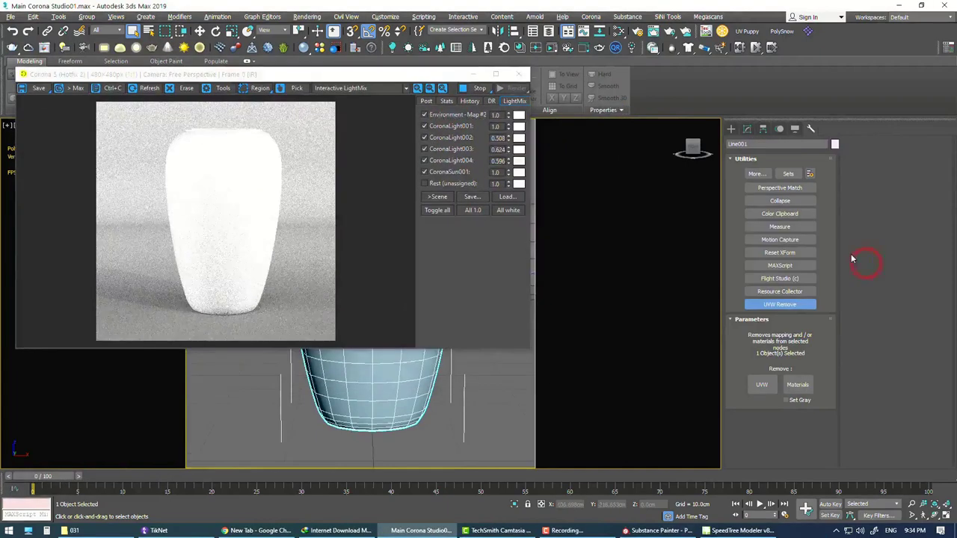
{"action": "key", "text": "m"}
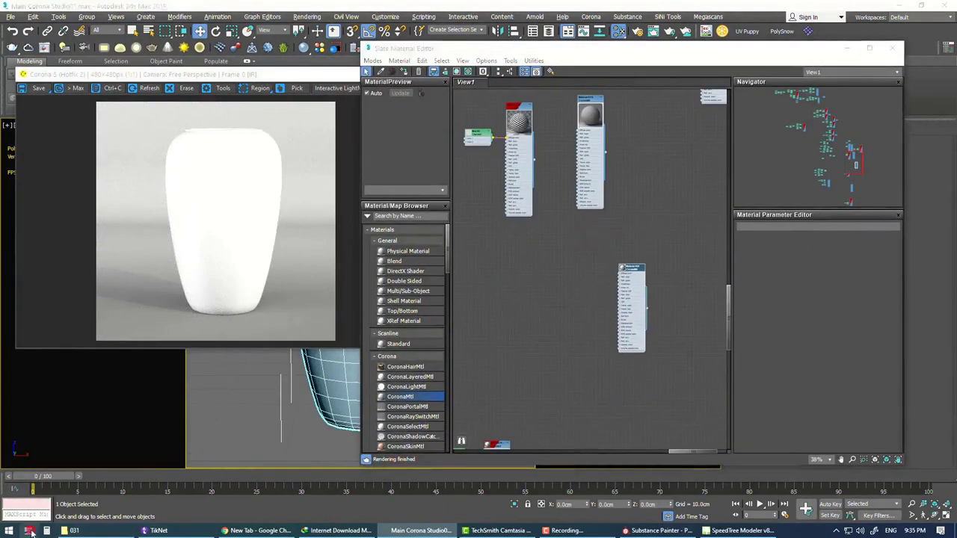
Open the Pot011 texture folder on drive D in a file browser
{"action": "left_click", "coordinate": [31, 531]}
{"action": "left_click", "coordinate": [239, 387]}
{"action": "double_click", "coordinate": [234, 397]}
{"action": "double_click", "coordinate": [220, 272]}
Bring the Diffuse and Reflection textures into Slate and wire them to the vase's CoronaMtl
{"action": "left_click_drag", "start_coordinate": [427, 128], "coordinate": [507, 341]}
{"action": "left_click_drag", "start_coordinate": [405, 411], "coordinate": [620, 273]}
{"action": "left_click", "coordinate": [155, 531]}
{"action": "mouse_move", "coordinate": [617, 408]}
{"action": "left_mouse_down"}
{"action": "mouse_move", "coordinate": [557, 279]}
{"action": "mouse_move", "coordinate": [620, 283]}
{"action": "left_mouse_up"}
{"action": "double_click", "coordinate": [632, 268]}
{"action": "left_click", "coordinate": [156, 531]}
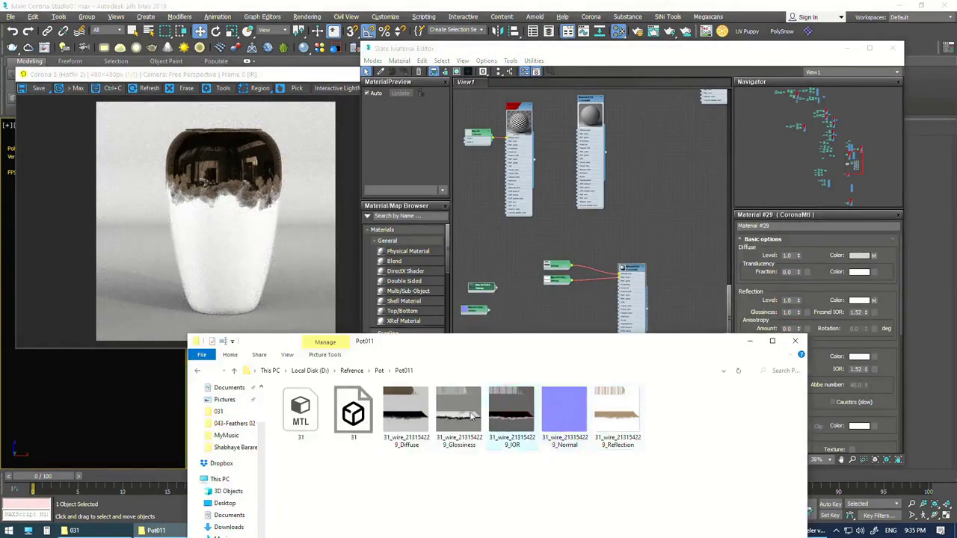
Add the Normal texture through a CoronaNormal node for the vase material
{"action": "left_click_drag", "start_coordinate": [559, 420], "coordinate": [526, 348]}
{"action": "double_click", "coordinate": [527, 349]}
{"action": "scroll", "coordinate": [411, 336], "scroll_direction": "down", "scroll_amount": 10}
{"action": "scroll", "coordinate": [411, 396], "scroll_direction": "down", "scroll_amount": 5}
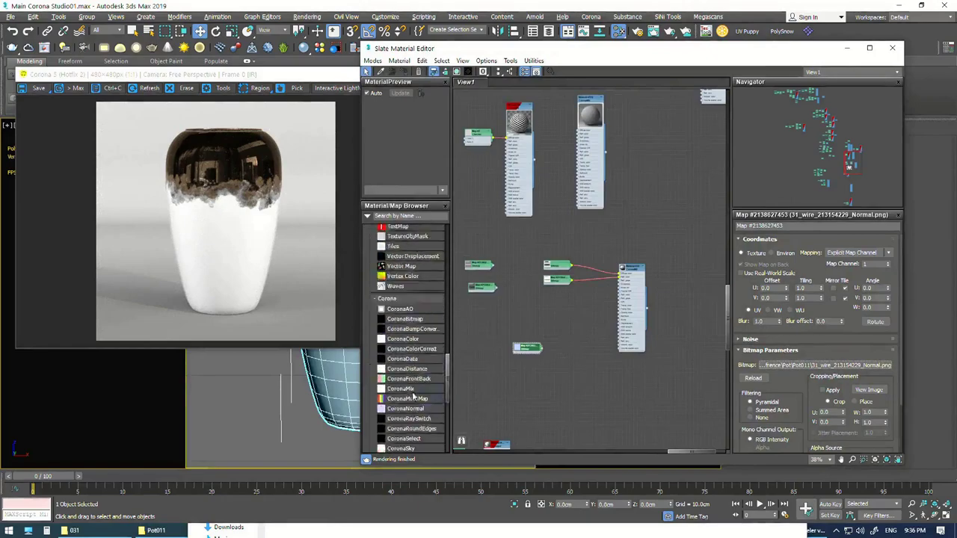
{"action": "scroll", "coordinate": [412, 396], "scroll_direction": "down", "scroll_amount": 3}
{"action": "left_click_drag", "start_coordinate": [404, 384], "coordinate": [557, 329]}
{"action": "scroll", "coordinate": [528, 317], "scroll_direction": "up", "scroll_amount": 2}
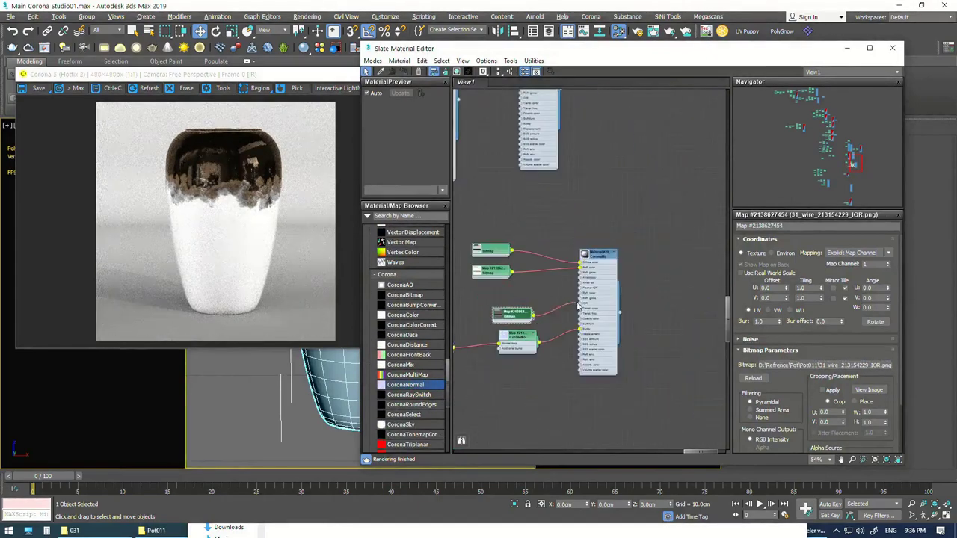
{"action": "middle_click_drag", "start_coordinate": [519, 307], "coordinate": [596, 309]}
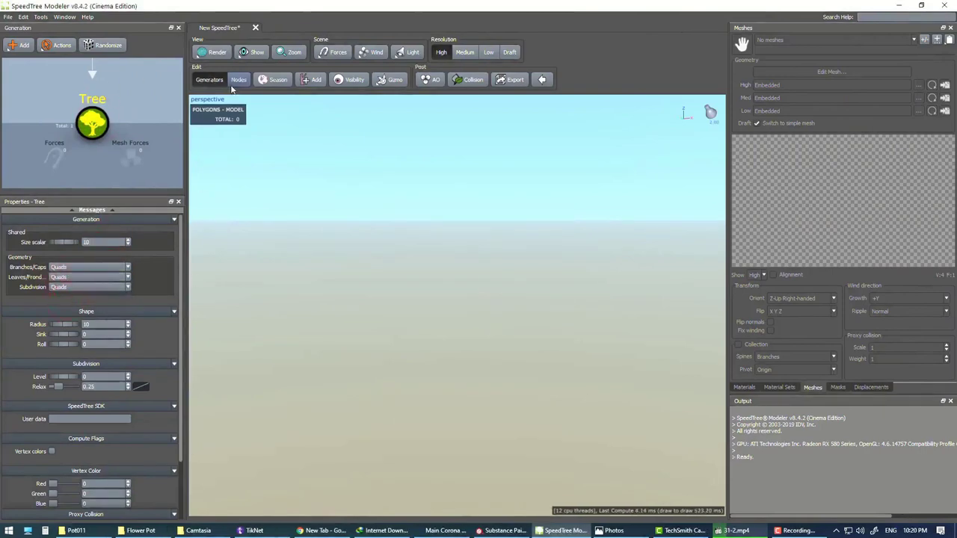
Add a Trunk generator, view its skin settings, and edit the Flower Cutout mesh outline
{"action": "right_click", "coordinate": [104, 120]}
{"action": "left_click", "coordinate": [142, 124]}
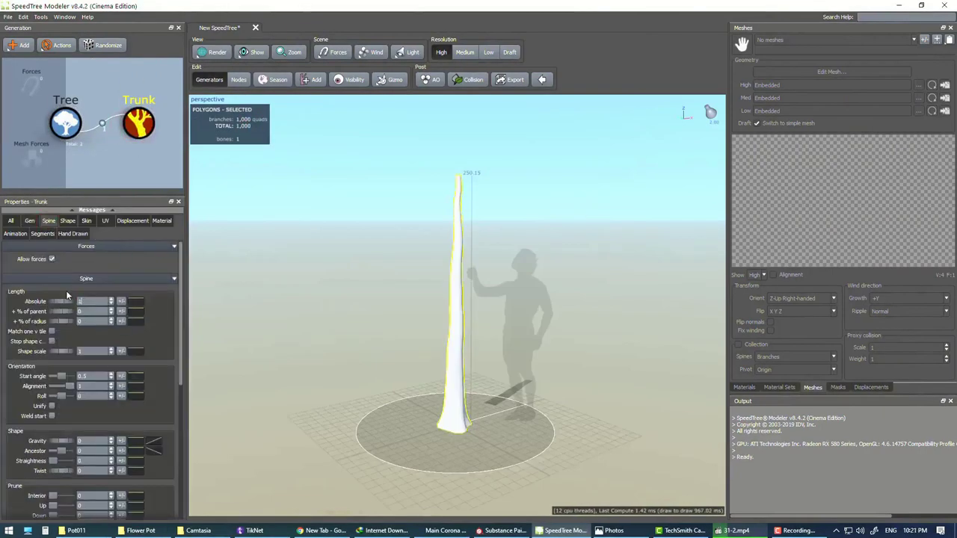
{"action": "left_click", "coordinate": [86, 220]}
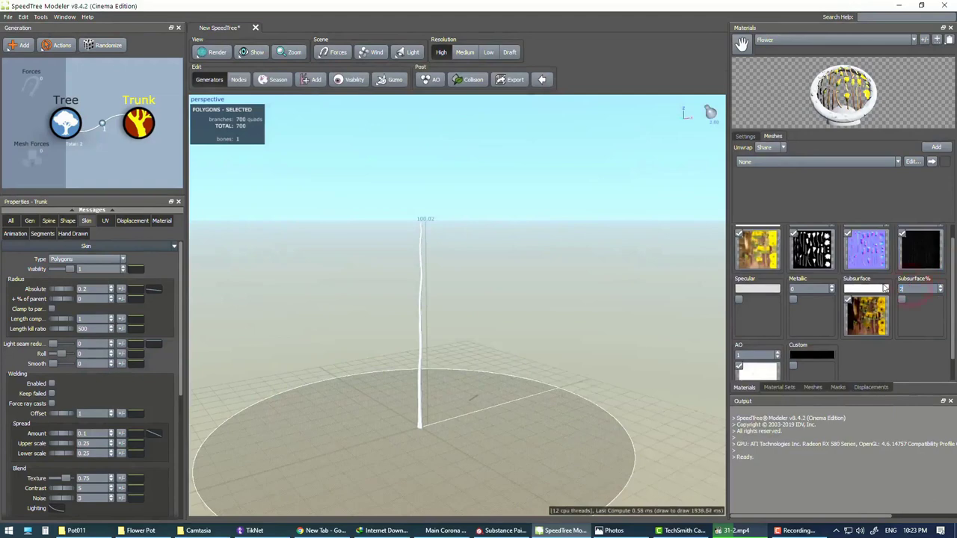
{"action": "left_click", "coordinate": [775, 138]}
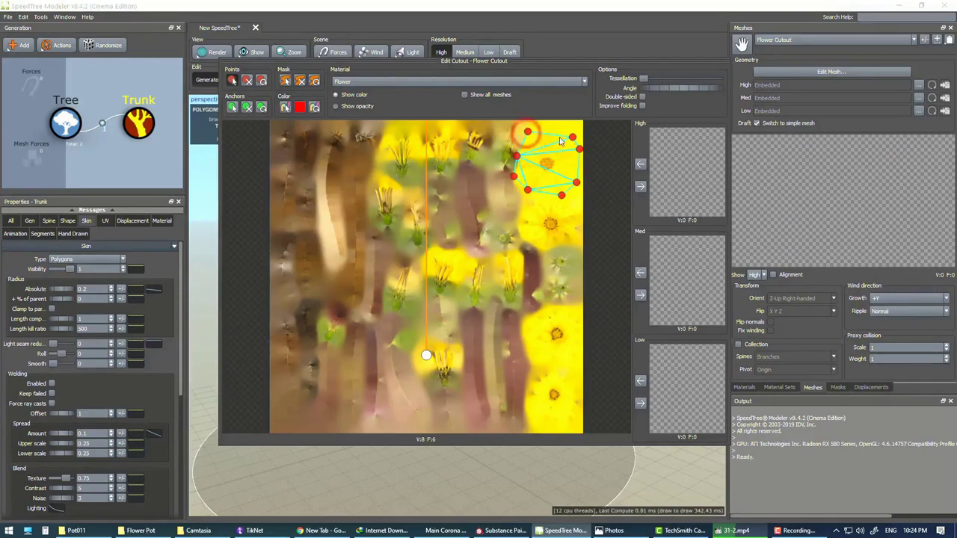
{"action": "left_click", "coordinate": [795, 71]}
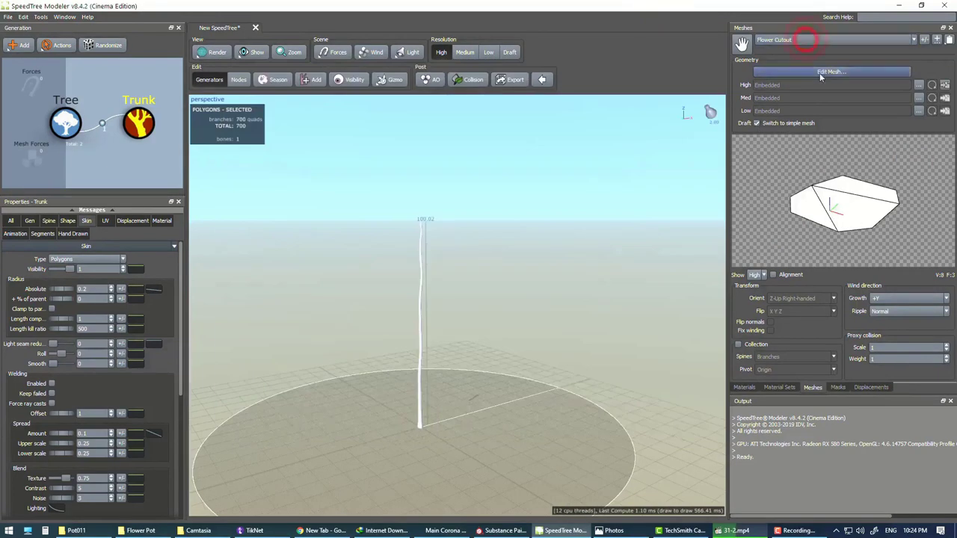
Add a Little Branches generator after the trunk and begin editing its branch count
{"action": "right_click", "coordinate": [189, 102]}
{"action": "left_click", "coordinate": [316, 188]}
{"action": "left_click", "coordinate": [111, 291]}
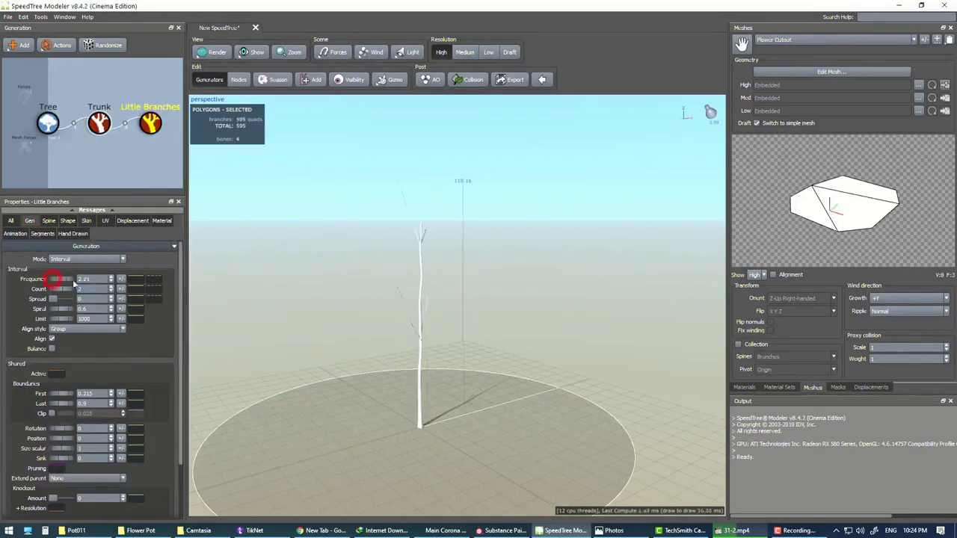
Set the First boundary to 0.5 and make little branches shorter toward the trunk top
{"action": "type", "text": "0.5"}
{"action": "key", "text": "Return"}
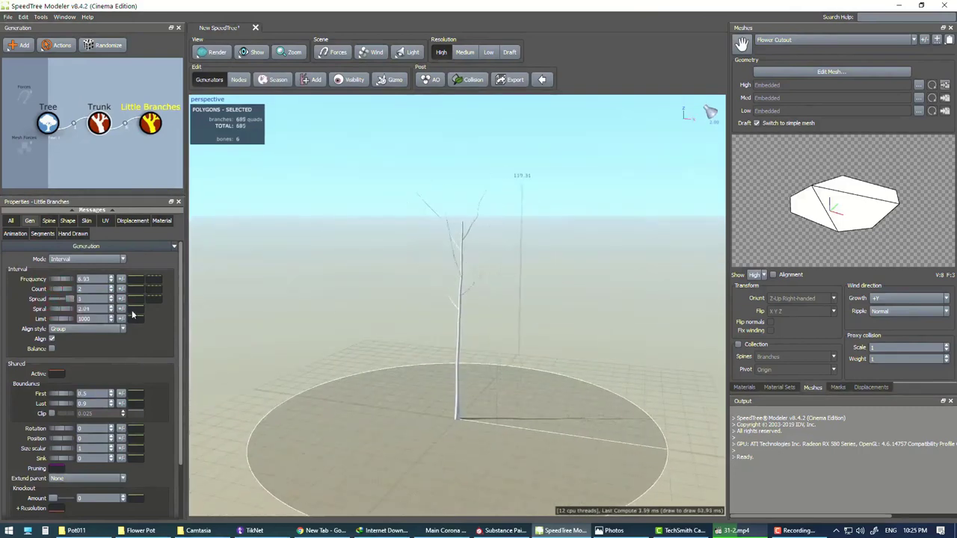
{"action": "left_click", "coordinate": [110, 287]}
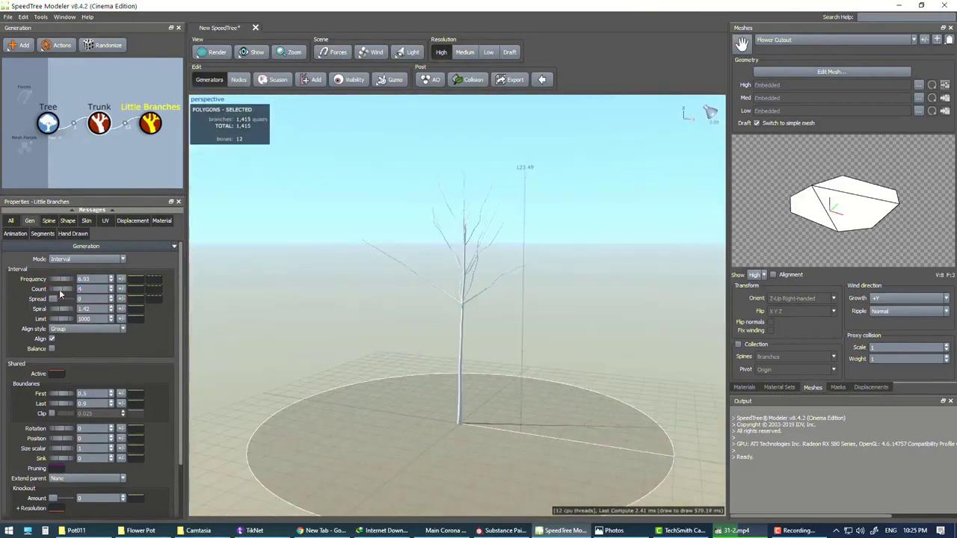
{"action": "left_click", "coordinate": [49, 221]}
{"action": "left_click", "coordinate": [136, 311]}
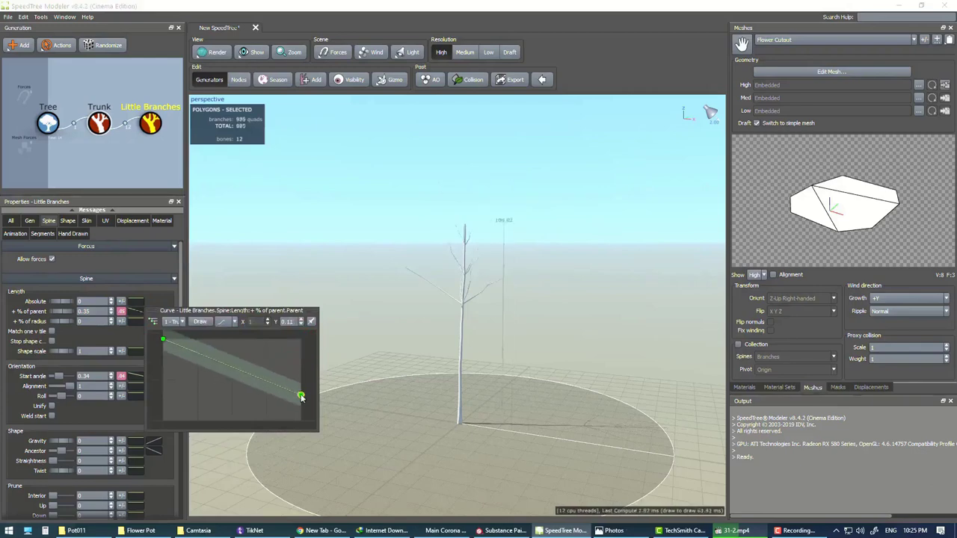
{"action": "left_click_drag", "start_coordinate": [302, 397], "coordinate": [301, 405]}
Add twigs off the Little Branches node and fine-tune how often they grow
{"action": "scroll", "coordinate": [481, 314], "scroll_direction": "up", "scroll_amount": 3}
{"action": "left_click", "coordinate": [30, 221]}
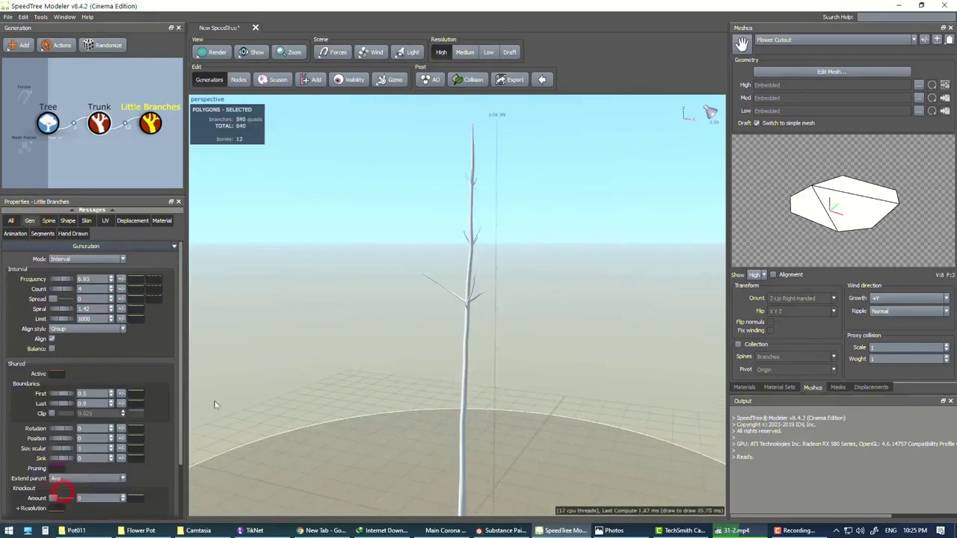
{"action": "scroll", "coordinate": [296, 312], "scroll_direction": "down", "scroll_amount": 2}
{"action": "right_click", "coordinate": [104, 118]}
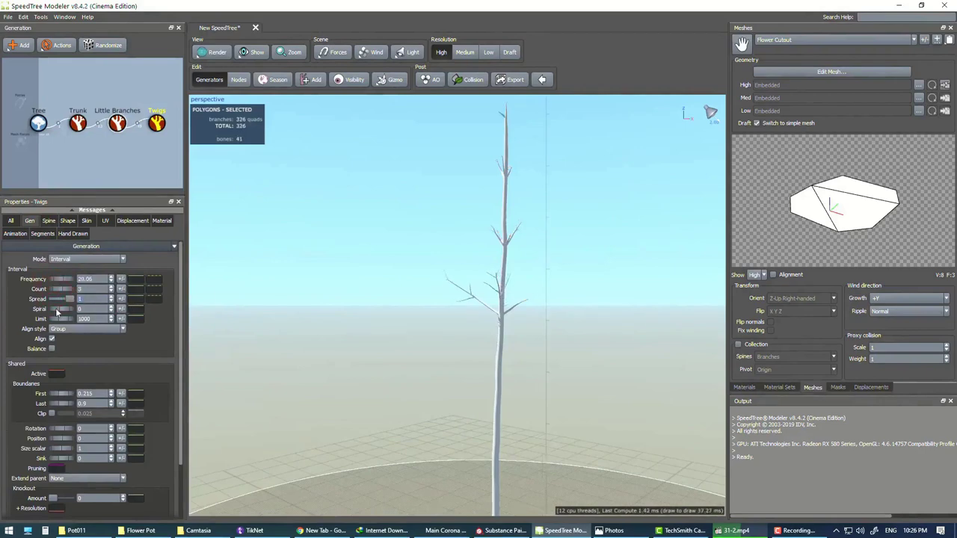
{"action": "left_click_drag", "start_coordinate": [269, 294], "coordinate": [489, 297]}
{"action": "left_click_drag", "start_coordinate": [111, 279], "coordinate": [109, 294]}
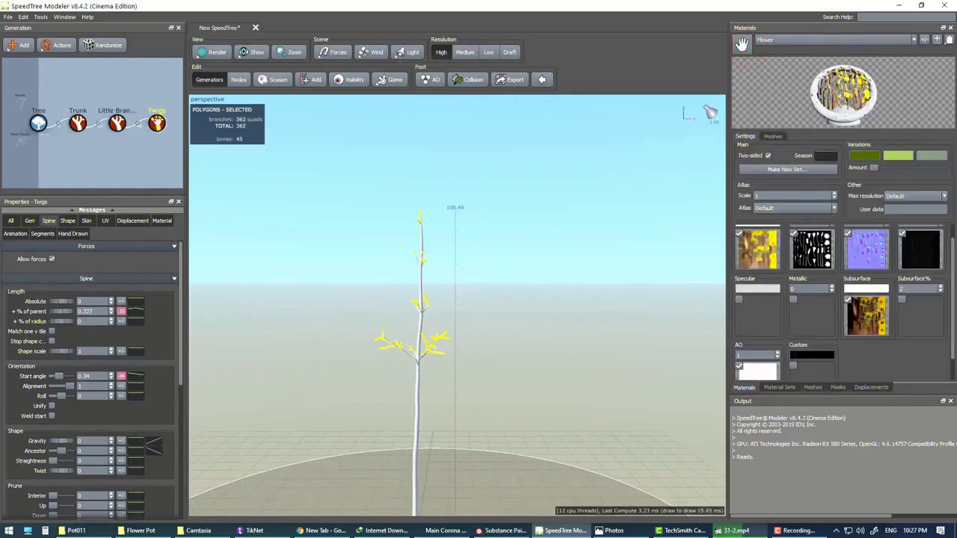
Give the twigs the Bark material and duplicate the twig and flower leaf-mesh generators
{"action": "left_click", "coordinate": [78, 129]}
{"action": "scroll", "coordinate": [518, 299], "scroll_direction": "down", "scroll_amount": 5}
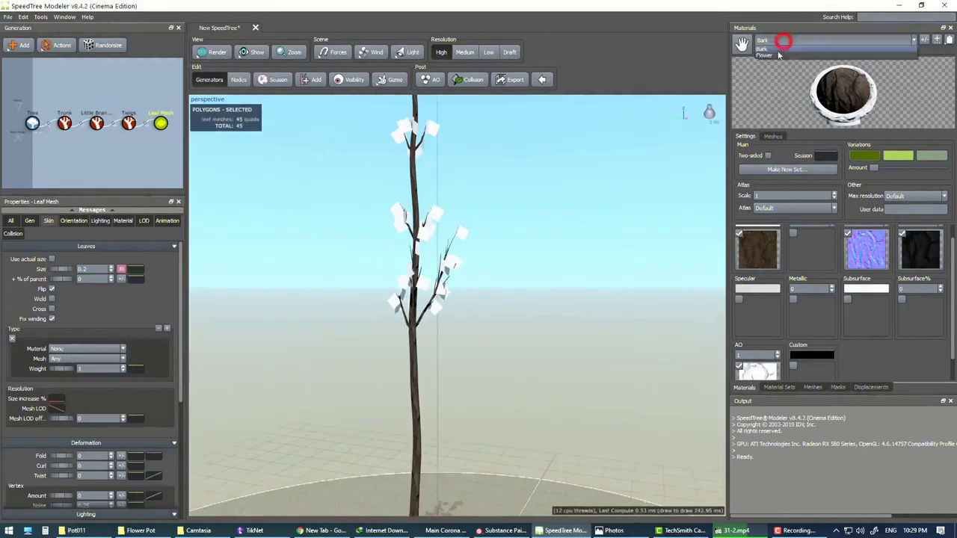
{"action": "key", "text": "ctrl+d"}
{"action": "left_click", "coordinate": [127, 138]}
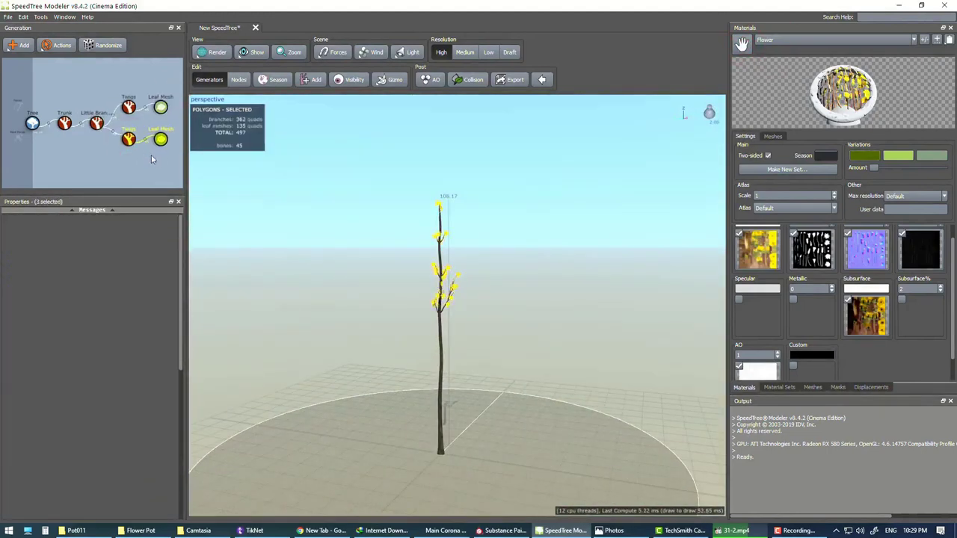
{"action": "left_click", "coordinate": [96, 138]}
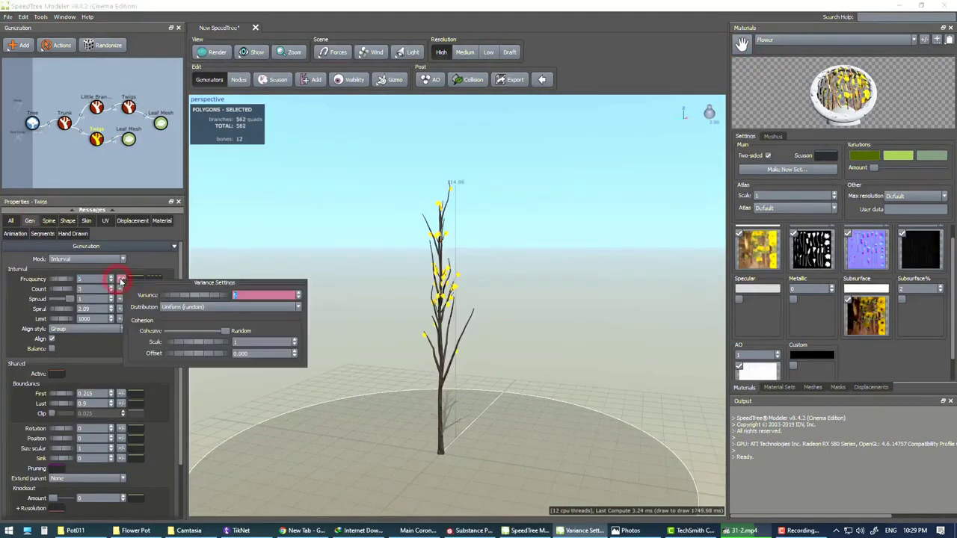
{"action": "left_click", "coordinate": [129, 139]}
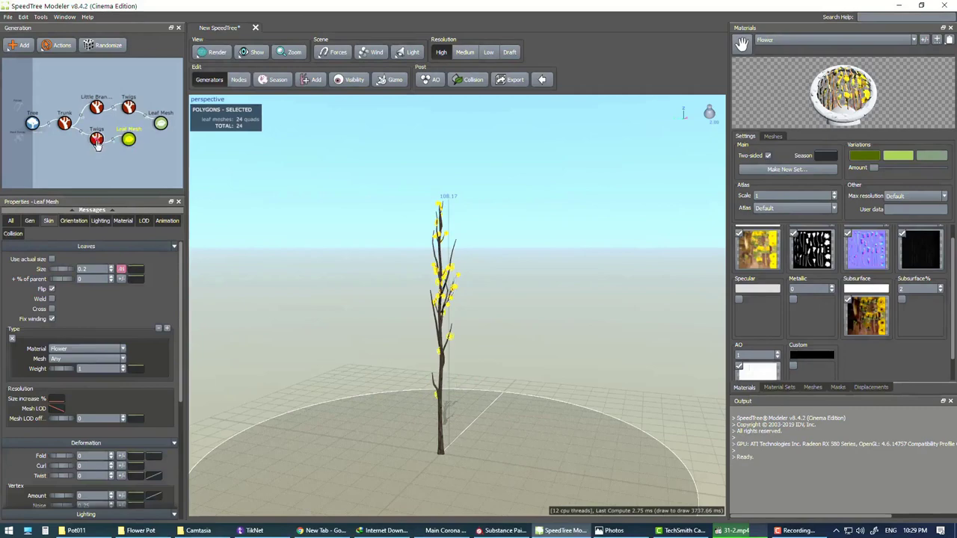
{"action": "left_click", "coordinate": [30, 221]}
Adjust the lower twigs generator's spine length curve
{"action": "left_click", "coordinate": [97, 139]}
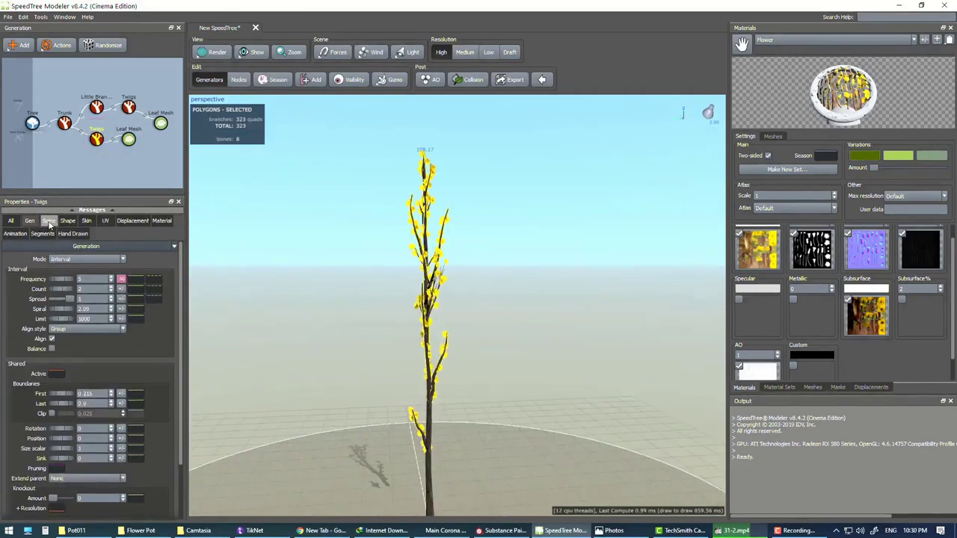
{"action": "left_click", "coordinate": [48, 220]}
{"action": "left_click", "coordinate": [136, 311]}
{"action": "left_click", "coordinate": [30, 221]}
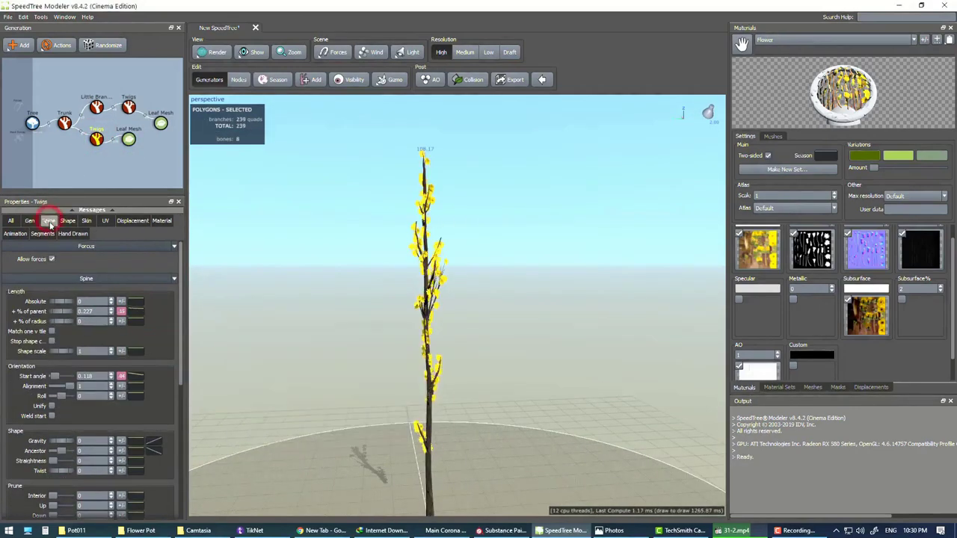
{"action": "left_click", "coordinate": [161, 124]}
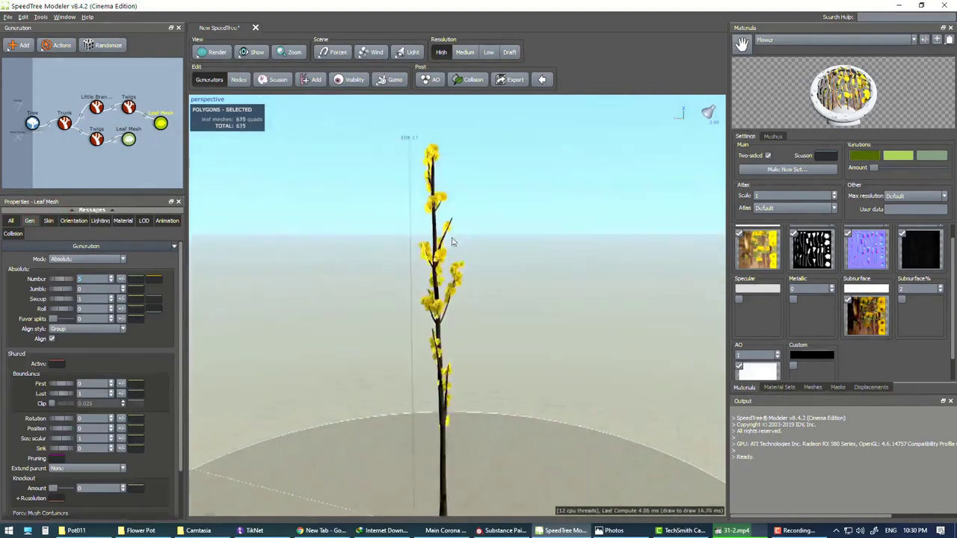
{"action": "left_click_drag", "start_coordinate": [322, 224], "coordinate": [351, 197]}
Give the lower twigs a slight absolute radius through their thickness curve
{"action": "left_click", "coordinate": [97, 108]}
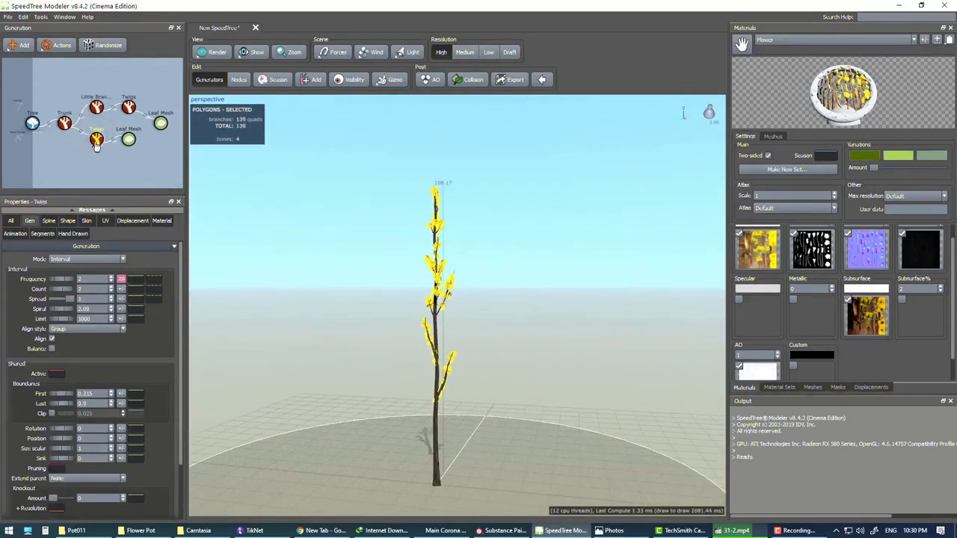
{"action": "left_click", "coordinate": [86, 220]}
{"action": "left_click", "coordinate": [157, 288]}
{"action": "left_click", "coordinate": [62, 292]}
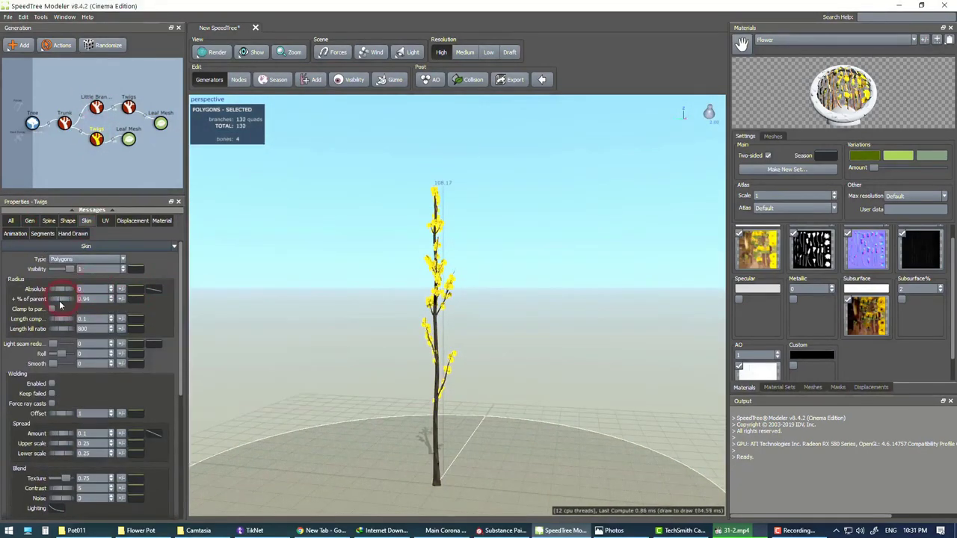
{"action": "left_click", "coordinate": [128, 139]}
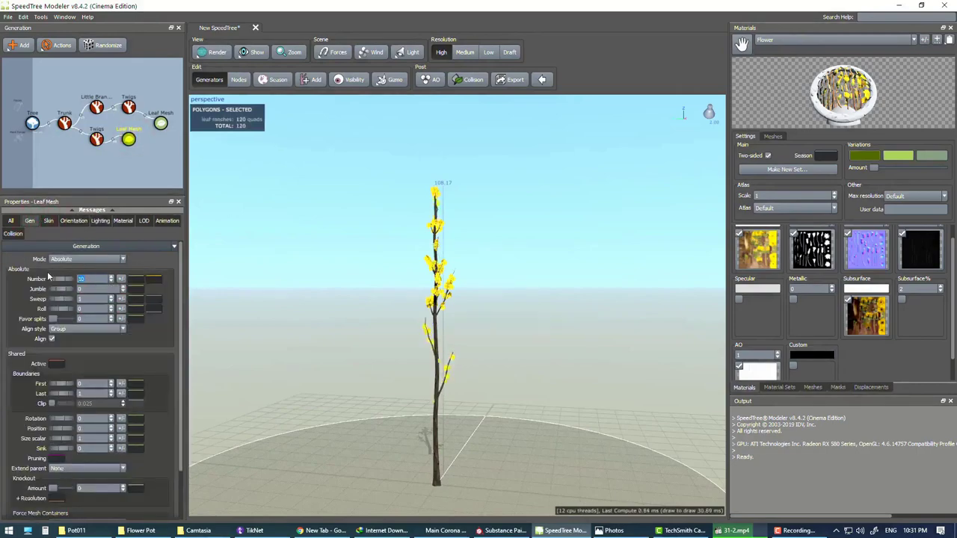
{"action": "left_click_drag", "start_coordinate": [426, 295], "coordinate": [426, 270]}
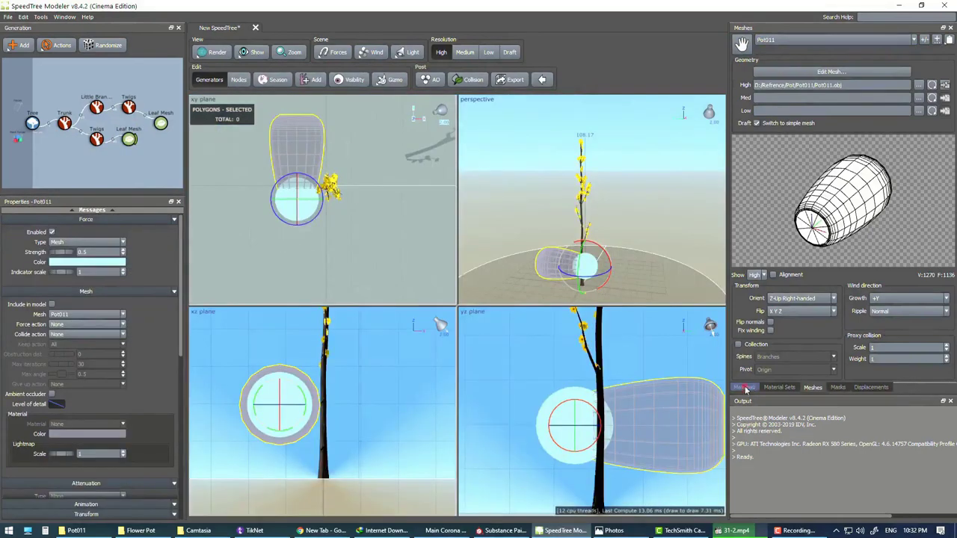
Add a new material named Pot and apply it to the Pot011 vase mesh
{"action": "left_click", "coordinate": [744, 387]}
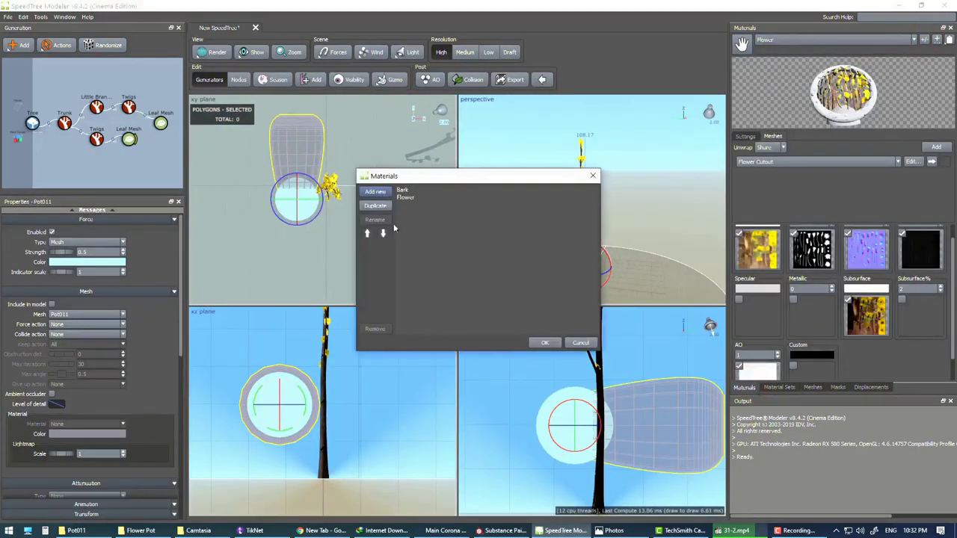
{"action": "type", "text": "Pot"}
{"action": "key", "text": "Return"}
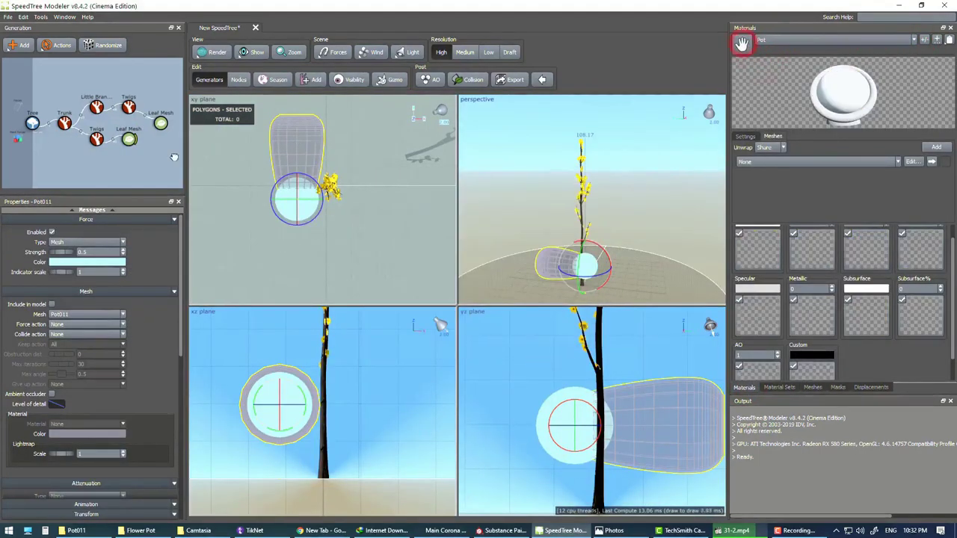
{"action": "left_click_drag", "start_coordinate": [742, 44], "coordinate": [650, 422]}
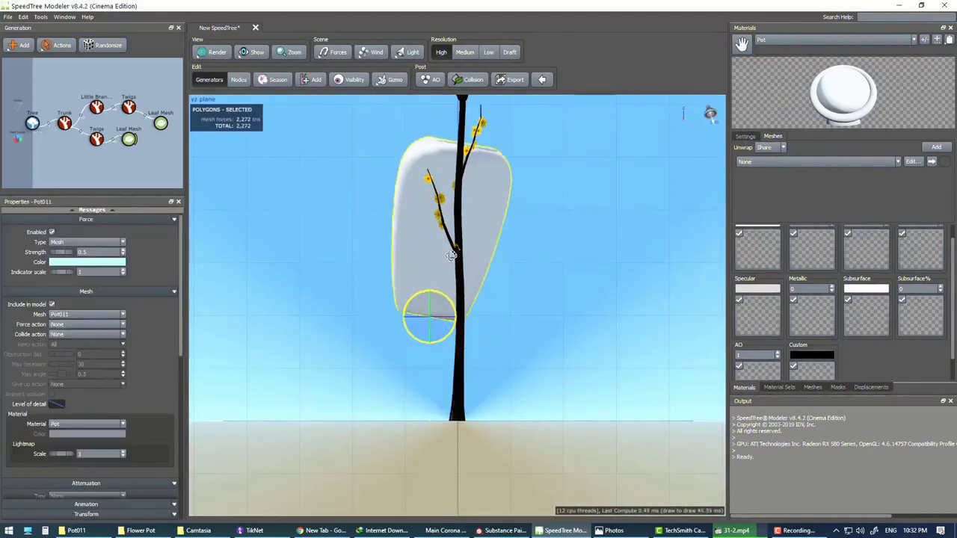
{"action": "scroll", "coordinate": [430, 296], "scroll_direction": "up", "scroll_amount": 5}
{"action": "left_click", "coordinate": [406, 352]}
{"action": "left_click", "coordinate": [438, 335]}
Set the viewport render mode to Textured and view the white vase from the side
{"action": "left_click", "coordinate": [211, 52]}
{"action": "left_click", "coordinate": [236, 68]}
{"action": "key", "text": "space"}
{"action": "key", "text": "space"}
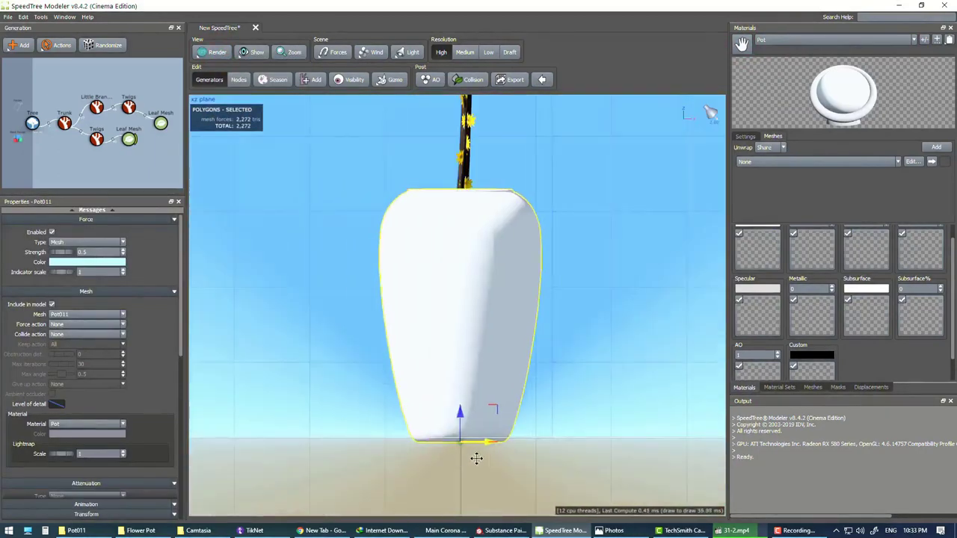
{"action": "scroll", "coordinate": [499, 184], "scroll_direction": "down", "scroll_amount": 5}
{"action": "key", "text": "space"}
{"action": "left_click", "coordinate": [64, 122]}
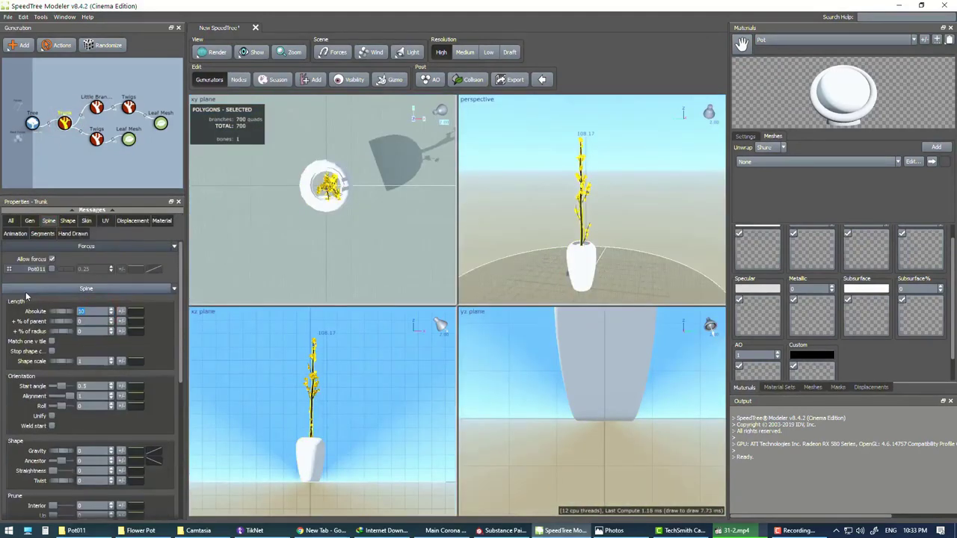
Set the trunk Number to 10 and Size scalar to 0.65, adding random size variation
{"action": "key", "text": "f"}
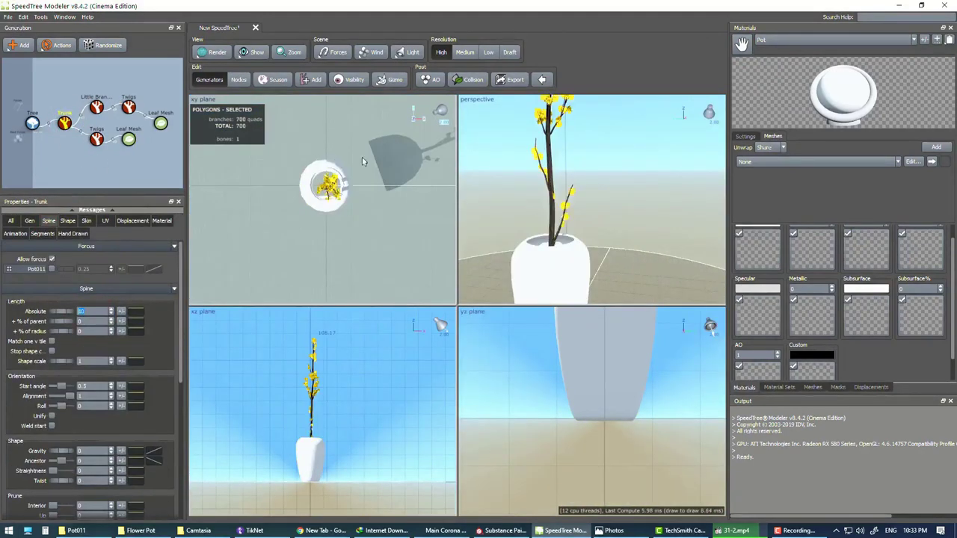
{"action": "left_click", "coordinate": [86, 221]}
{"action": "key", "text": "Return"}
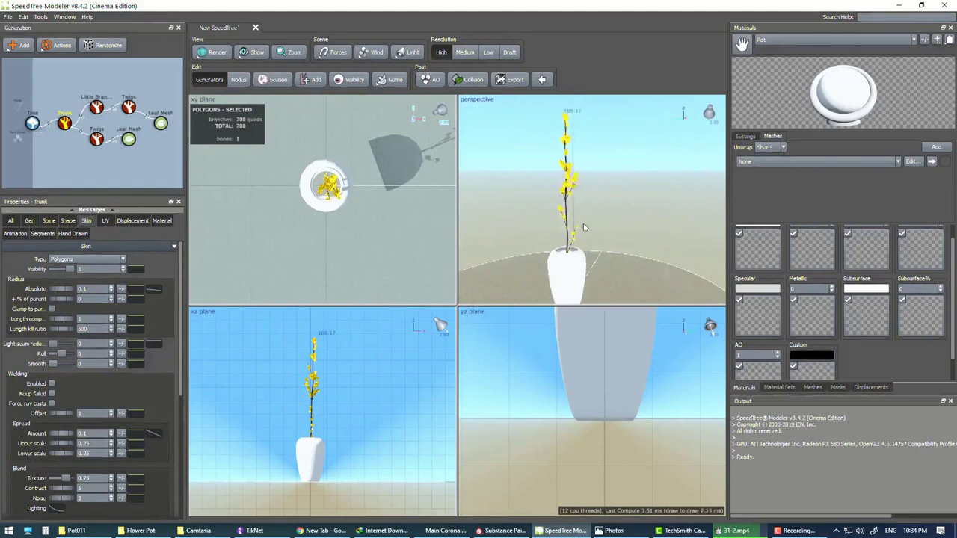
{"action": "key", "text": "ctrl+z"}
{"action": "key", "text": "ctrl+z"}
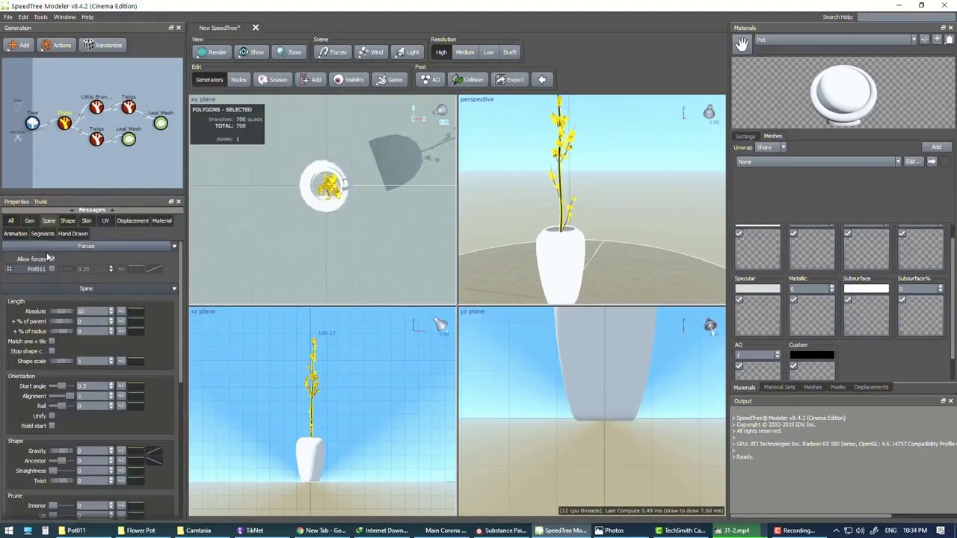
{"action": "key", "text": "ctrl+z"}
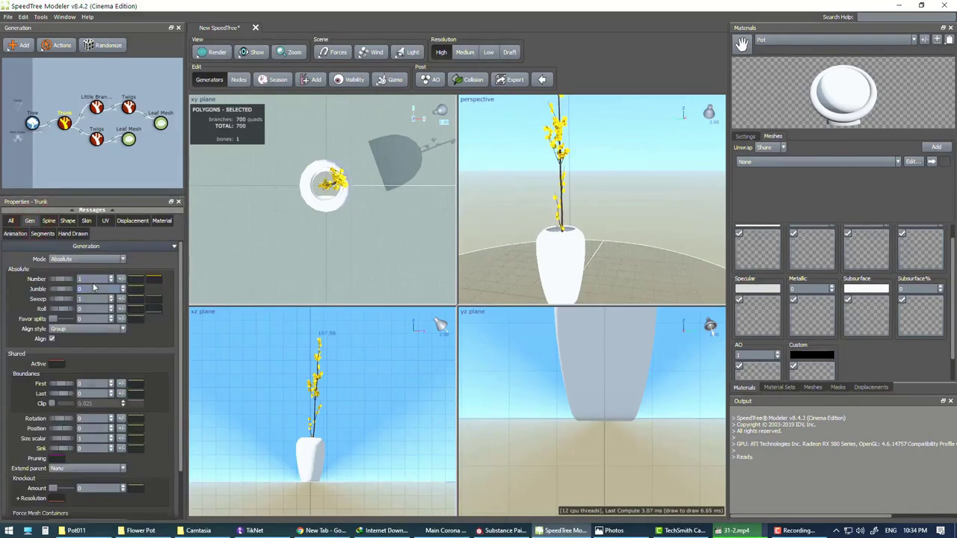
{"action": "key", "text": "ctrl+z"}
{"action": "left_click_drag", "start_coordinate": [66, 439], "coordinate": [51, 446]}
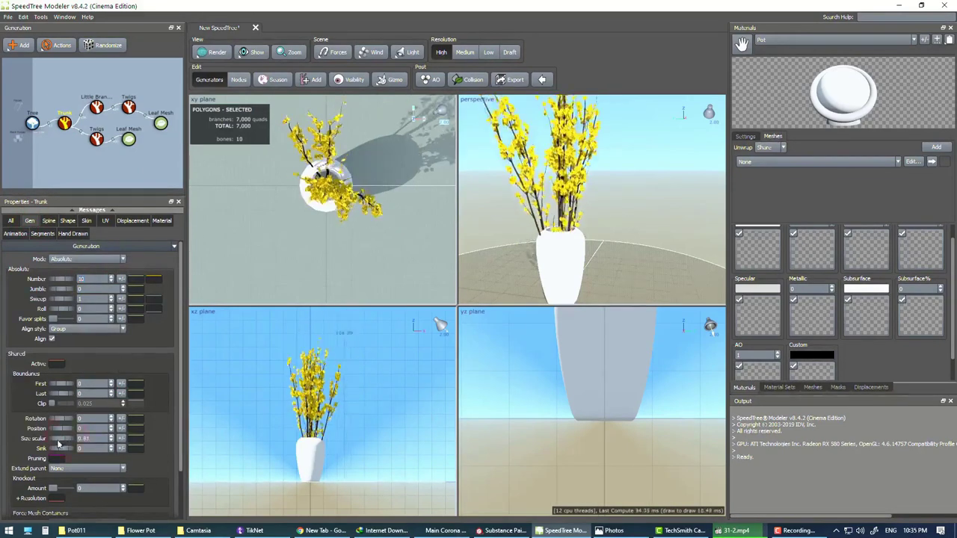
{"action": "left_click", "coordinate": [122, 439]}
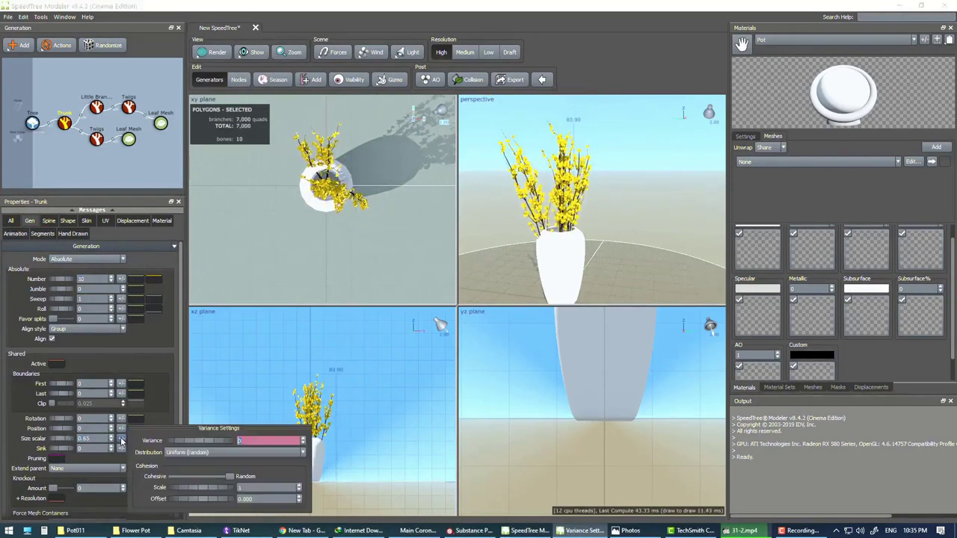
Spread the trunk stems slightly outward while viewing down into the vase
{"action": "scroll", "coordinate": [60, 404], "scroll_direction": "down", "scroll_amount": 2}
{"action": "left_click_drag", "start_coordinate": [63, 399], "coordinate": [40, 399]}
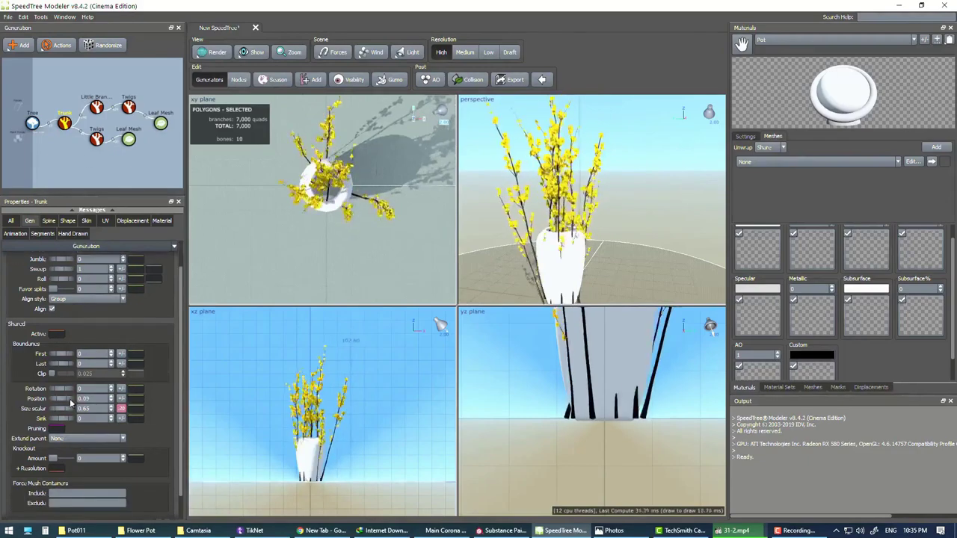
{"action": "key", "text": "alt+w"}
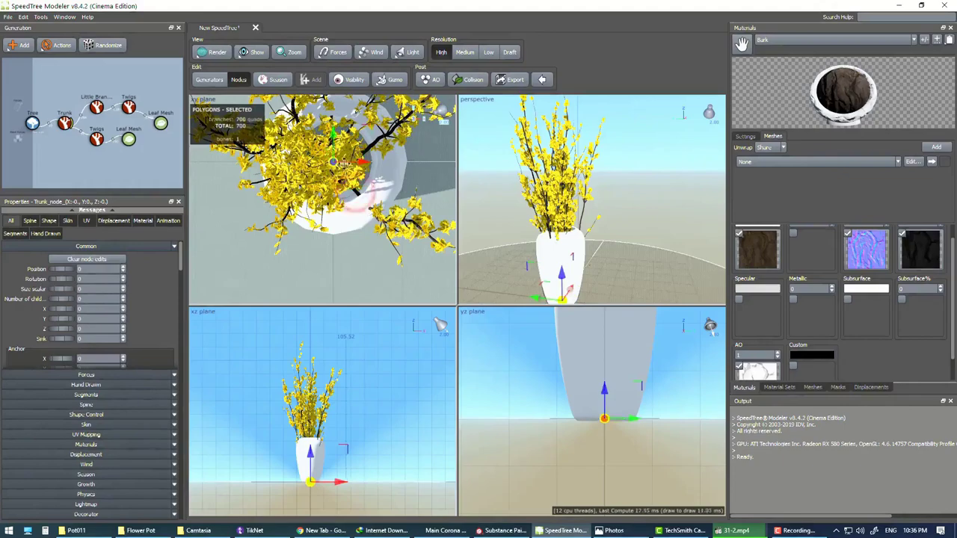
{"action": "key", "text": "e"}
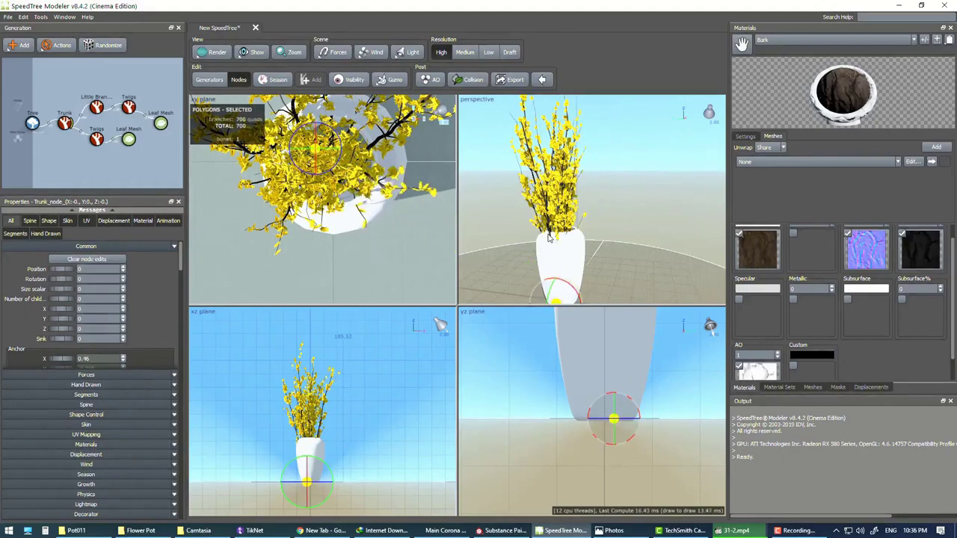
{"action": "key", "text": "alt+w"}
{"action": "left_click_drag", "start_coordinate": [410, 213], "coordinate": [477, 389]}
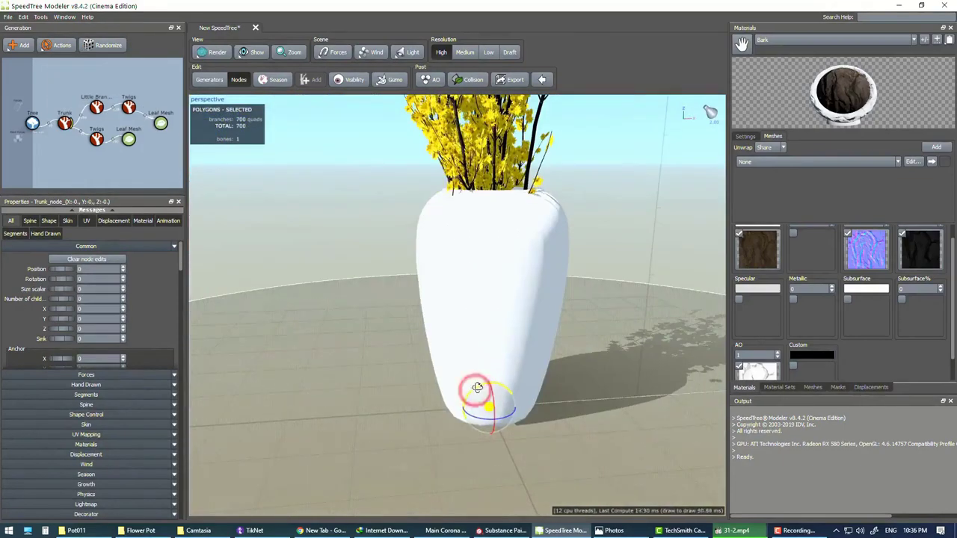
{"action": "mouse_move", "coordinate": [540, 370]}
{"action": "left_mouse_down"}
{"action": "mouse_move", "coordinate": [402, 444]}
{"action": "mouse_move", "coordinate": [512, 367]}
{"action": "mouse_move", "coordinate": [431, 294]}
{"action": "mouse_move", "coordinate": [458, 340]}
{"action": "mouse_move", "coordinate": [518, 341]}
{"action": "mouse_move", "coordinate": [489, 337]}
{"action": "left_mouse_up"}
{"action": "scroll", "coordinate": [574, 335], "scroll_direction": "down", "scroll_amount": 5}
{"action": "scroll", "coordinate": [570, 335], "scroll_direction": "down", "scroll_amount": 3}
{"action": "left_click", "coordinate": [64, 123]}
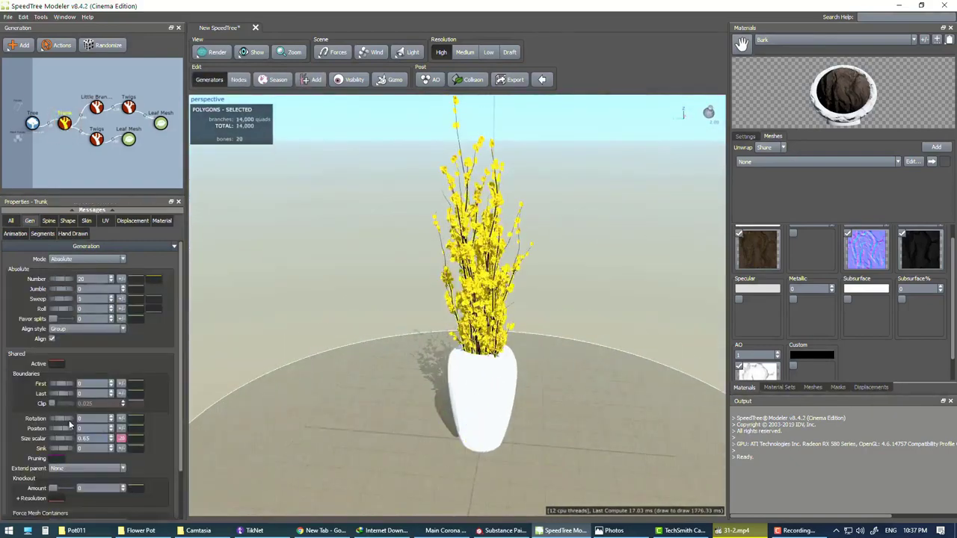
{"action": "left_click_drag", "start_coordinate": [74, 386], "coordinate": [78, 386]}
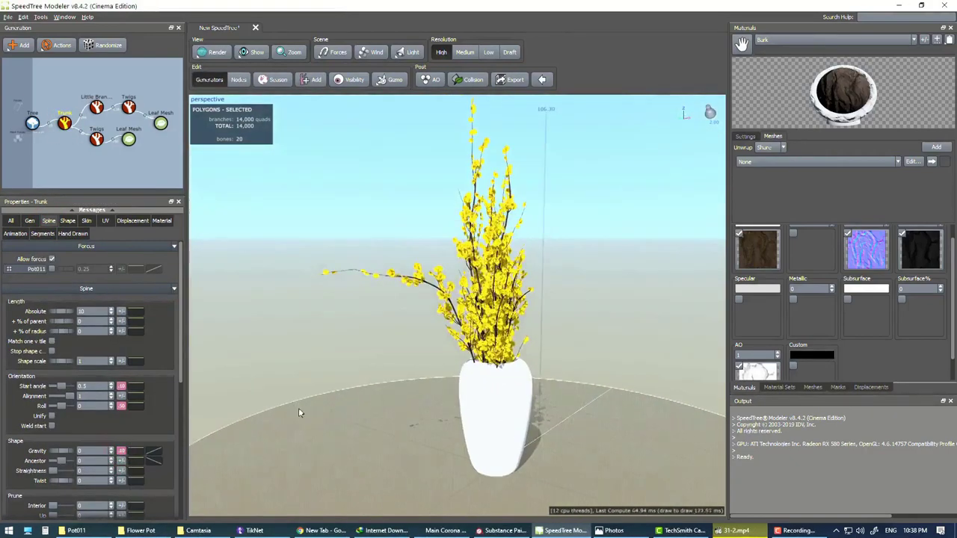
Move the trunk node's base to the vase bottom and start the mesh Export
{"action": "left_click_drag", "start_coordinate": [448, 336], "coordinate": [442, 373]}
{"action": "left_click", "coordinate": [237, 83]}
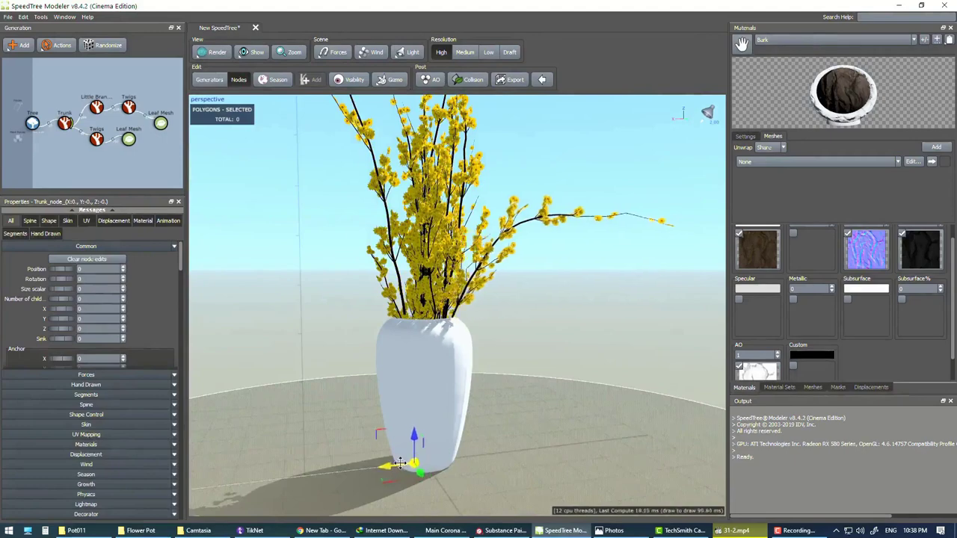
{"action": "left_click_drag", "start_coordinate": [418, 337], "coordinate": [467, 235]}
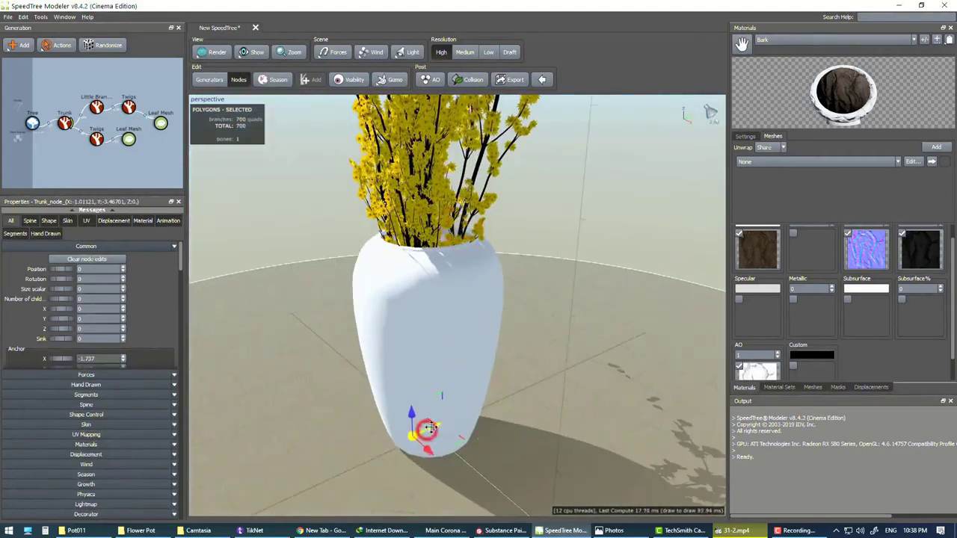
{"action": "left_click_drag", "start_coordinate": [418, 430], "coordinate": [439, 435]}
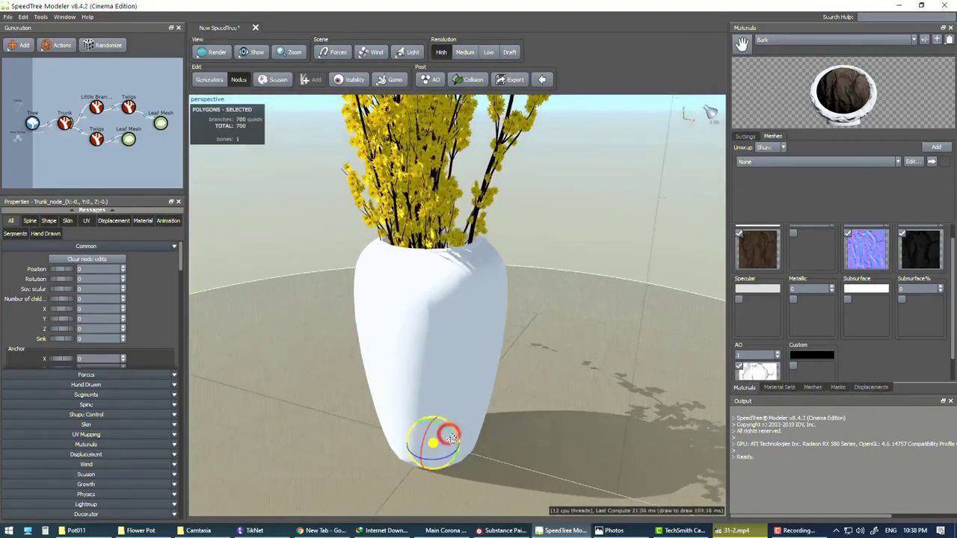
{"action": "mouse_move", "coordinate": [448, 336]}
{"action": "left_mouse_down"}
{"action": "mouse_move", "coordinate": [592, 249]}
{"action": "mouse_move", "coordinate": [474, 333]}
{"action": "left_mouse_up"}
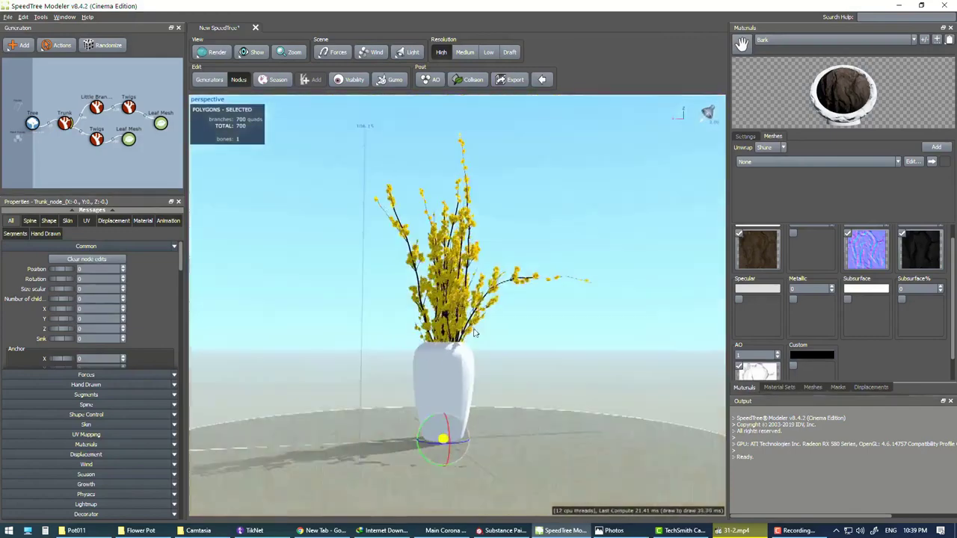
{"action": "left_click", "coordinate": [510, 79]}
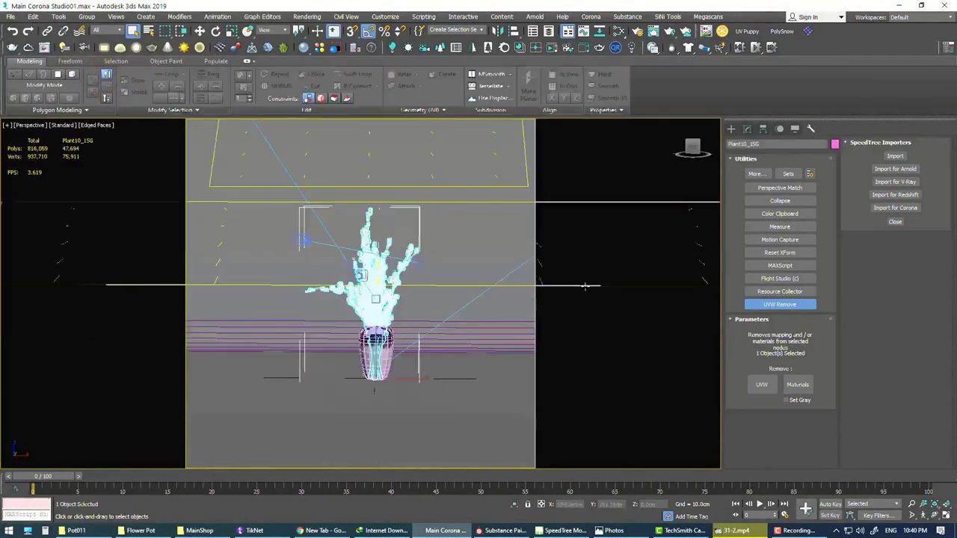
Check the imported plant in the vase in side and perspective views, then start a Corona render
{"action": "key", "text": "F4"}
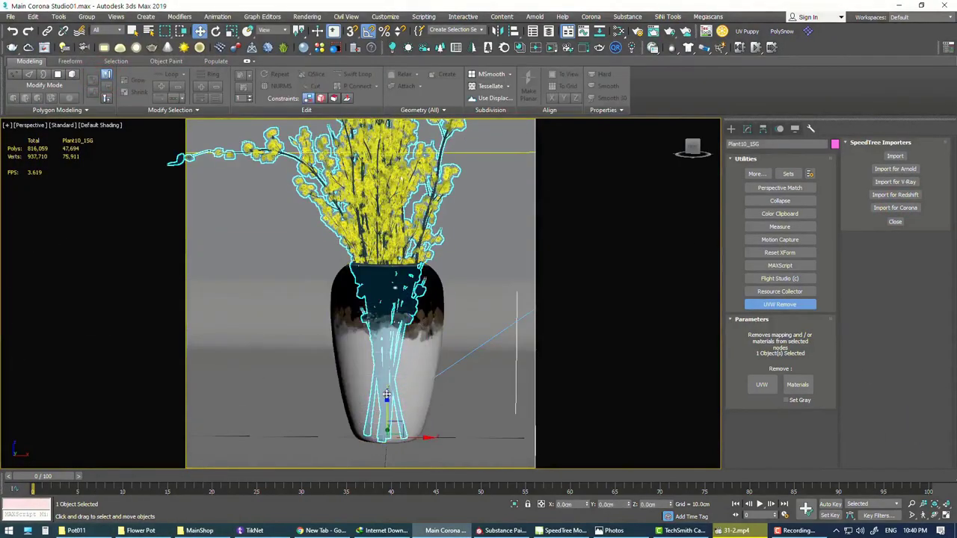
{"action": "key", "text": "alt+w"}
{"action": "key", "text": "alt+w"}
{"action": "key", "text": "alt+q"}
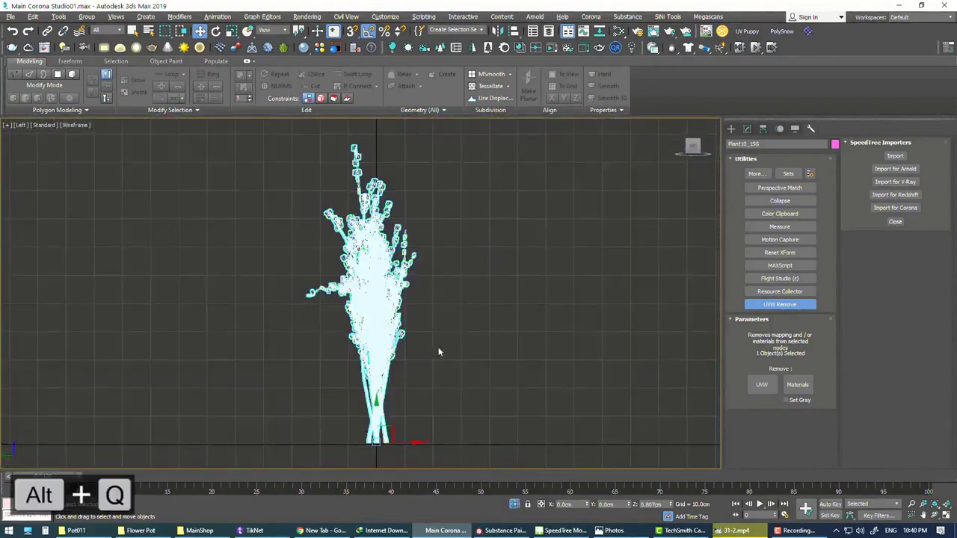
{"action": "key", "text": "alt+q"}
{"action": "key", "text": "alt+w"}
{"action": "left_click", "coordinate": [570, 209]}
{"action": "key", "text": "z"}
{"action": "key", "text": "p"}
{"action": "key", "text": "F3"}
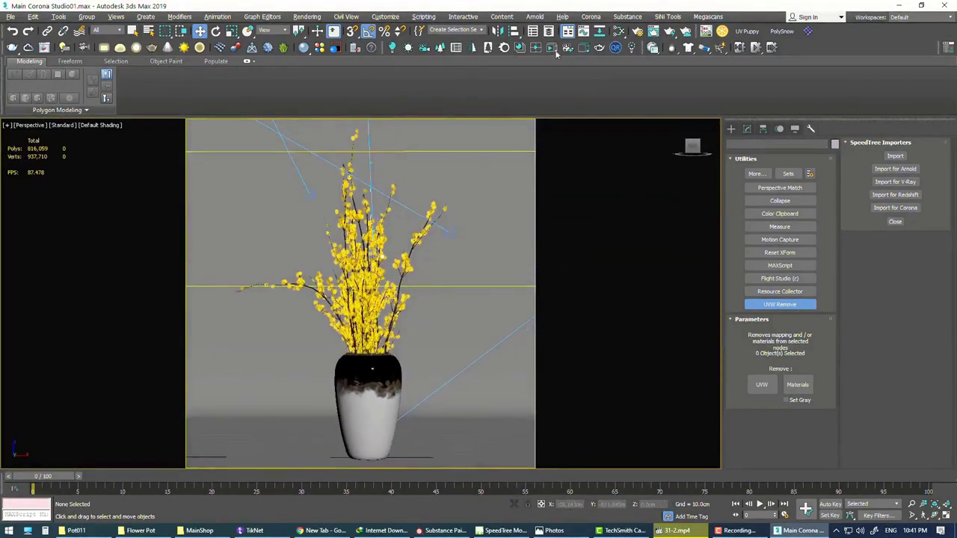
{"action": "key", "text": "shift+q"}
In Slate, reload the Bark_Gloss bitmap image with overridden gamma
{"action": "key", "text": "m"}
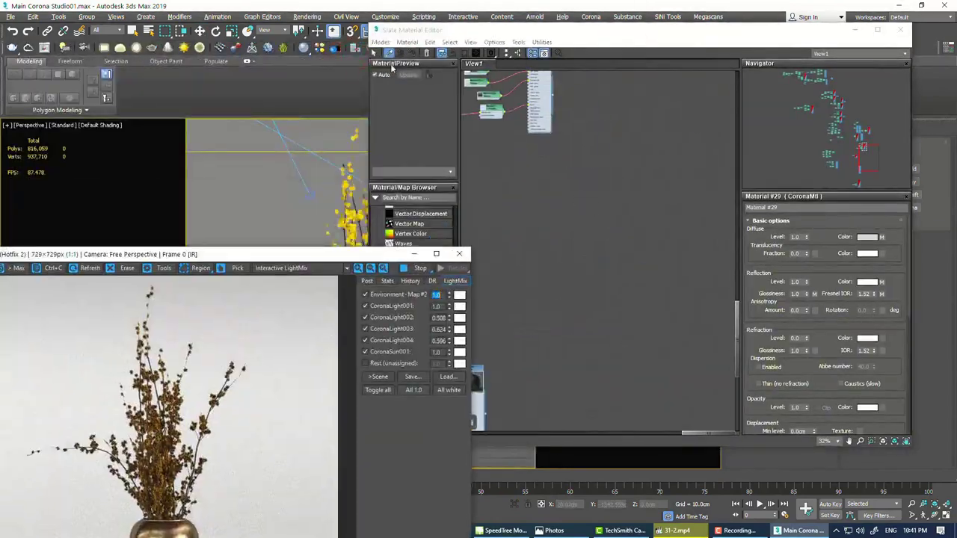
{"action": "left_click_drag", "start_coordinate": [586, 38], "coordinate": [657, 39]}
{"action": "scroll", "coordinate": [626, 229], "scroll_direction": "up", "scroll_amount": 3}
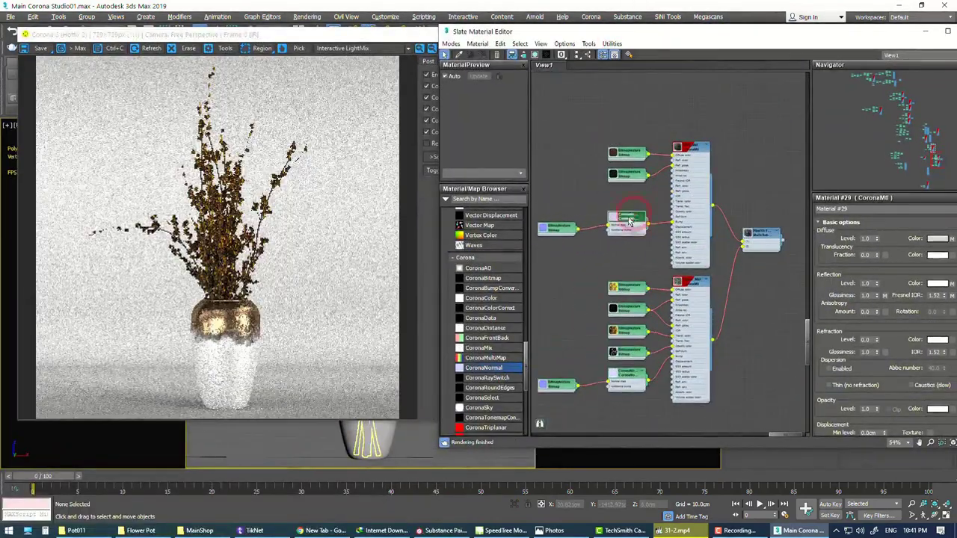
{"action": "double_click", "coordinate": [559, 226]}
{"action": "double_click", "coordinate": [628, 173]}
{"action": "left_click", "coordinate": [509, 313]}
{"action": "key", "text": "Return"}
Add Falloff and Color Correction maps and wire the bitmap into the Color Correction
{"action": "scroll", "coordinate": [486, 314], "scroll_direction": "down", "scroll_amount": 1}
{"action": "double_click", "coordinate": [478, 325]}
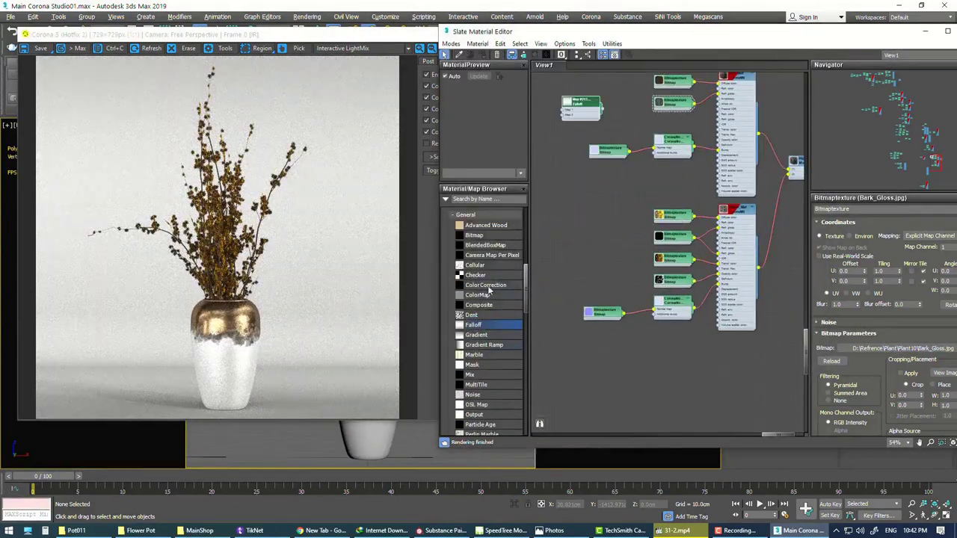
{"action": "double_click", "coordinate": [486, 285]}
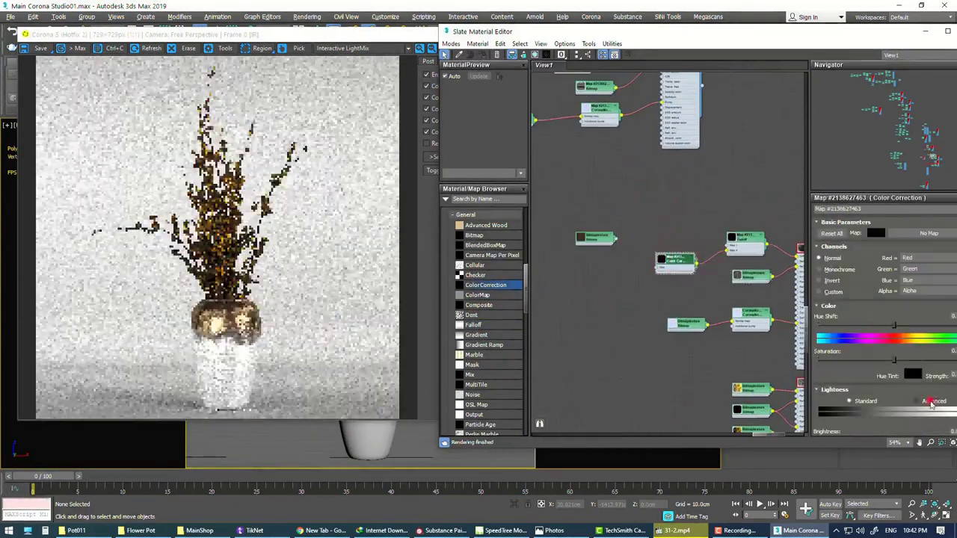
{"action": "left_click_drag", "start_coordinate": [652, 236], "coordinate": [615, 237]}
{"action": "scroll", "coordinate": [665, 280], "scroll_direction": "up", "scroll_amount": 3}
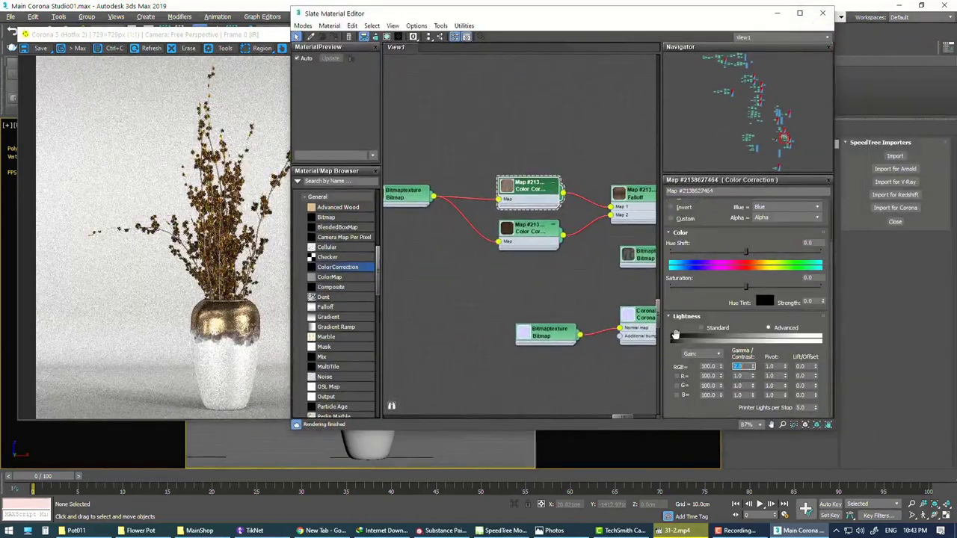
{"action": "scroll", "coordinate": [452, 295], "scroll_direction": "down", "scroll_amount": 3}
{"action": "scroll", "coordinate": [452, 295], "scroll_direction": "down", "scroll_amount": 3}
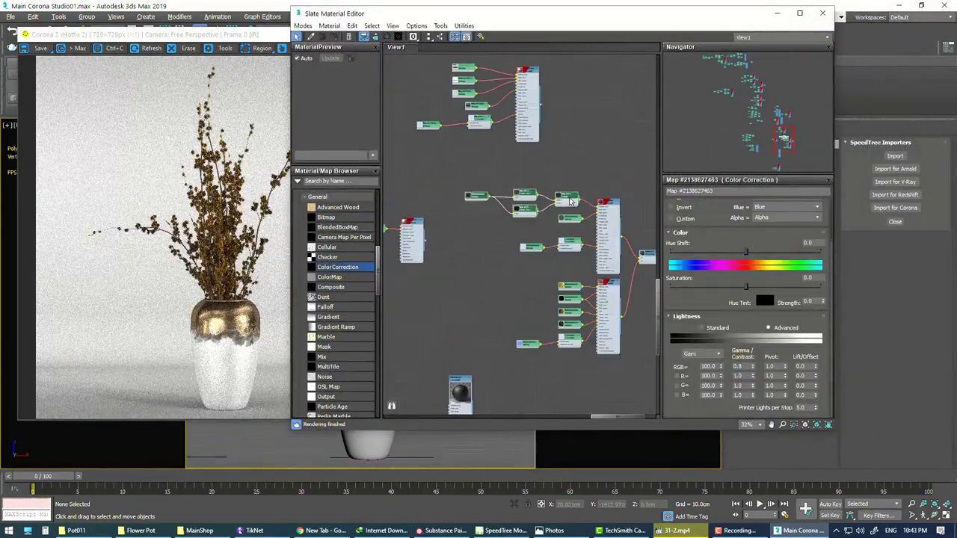
{"action": "scroll", "coordinate": [453, 295], "scroll_direction": "up", "scroll_amount": 2}
{"action": "scroll", "coordinate": [444, 284], "scroll_direction": "up", "scroll_amount": 1}
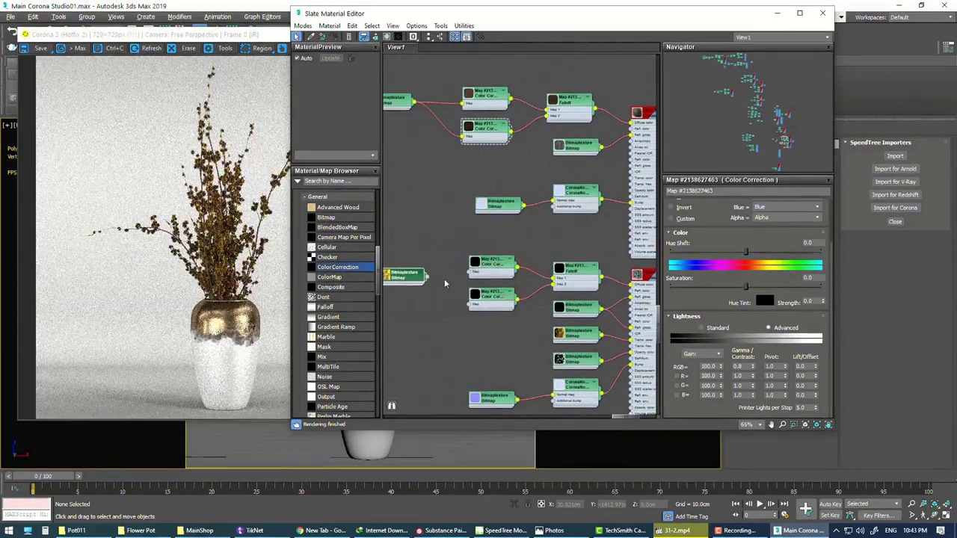
Inspect Flower_Mat's gloss and Flower_Normal.jpg normal bitmap settings
{"action": "middle_click_drag", "start_coordinate": [471, 310], "coordinate": [392, 269]}
{"action": "left_click", "coordinate": [571, 75]}
{"action": "left_click", "coordinate": [566, 251]}
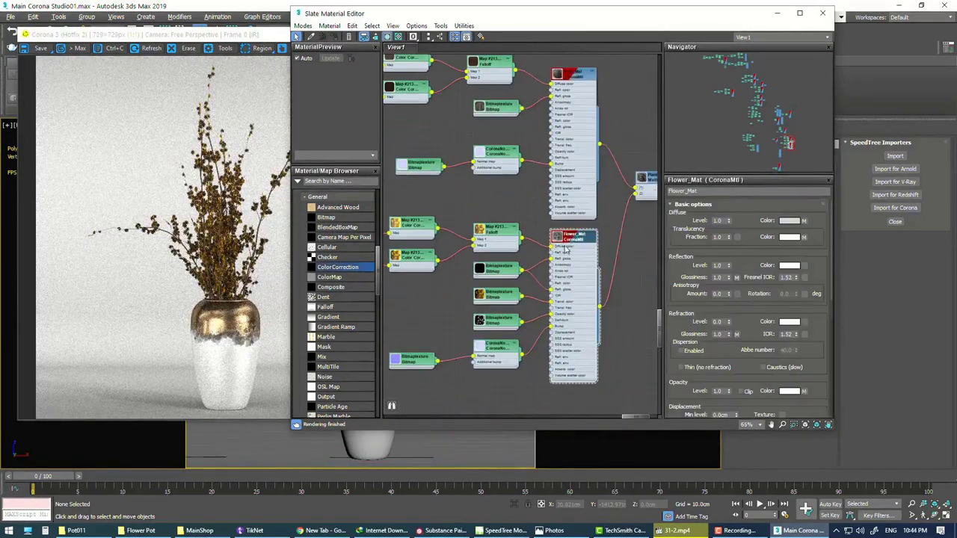
{"action": "double_click", "coordinate": [495, 272]}
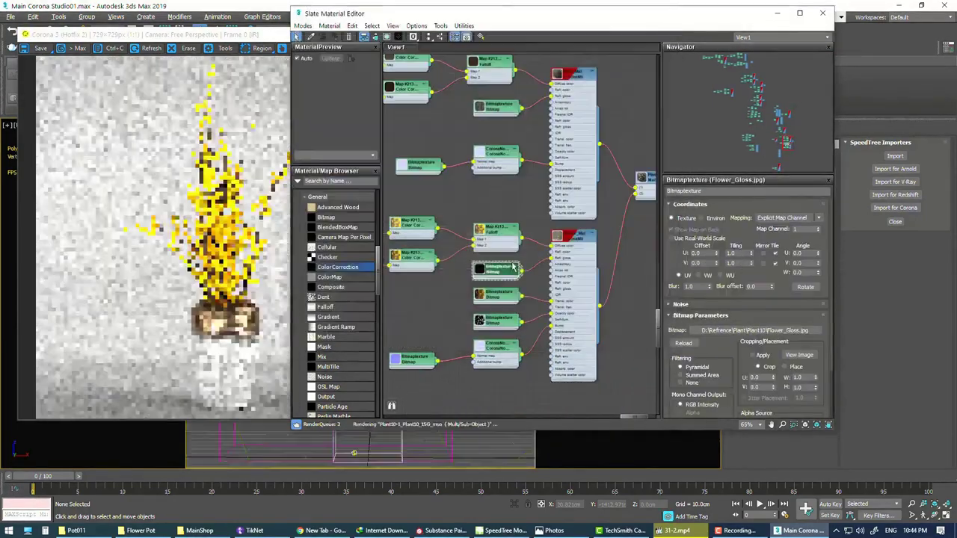
{"action": "double_click", "coordinate": [496, 351]}
{"action": "double_click", "coordinate": [400, 160]}
{"action": "key", "text": "Escape"}
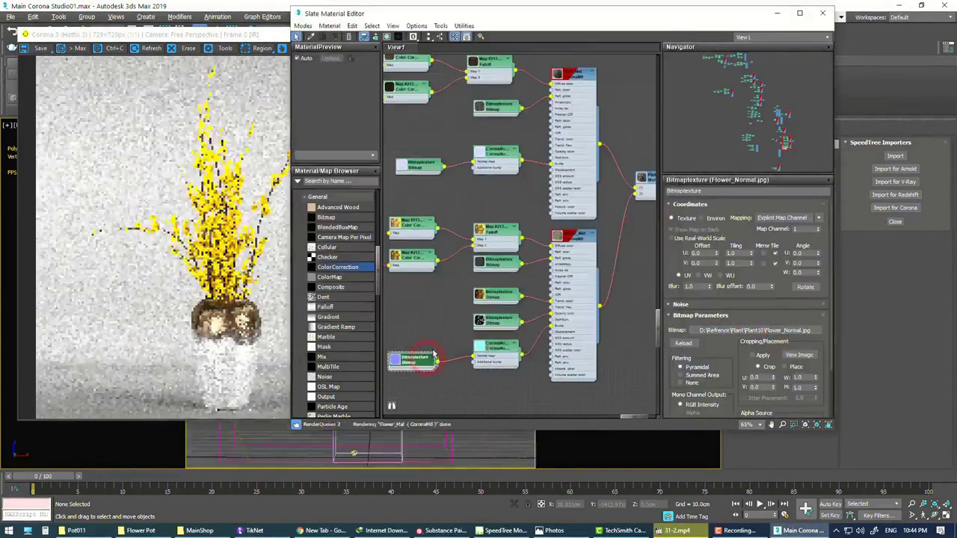
{"action": "left_click", "coordinate": [292, 153]}
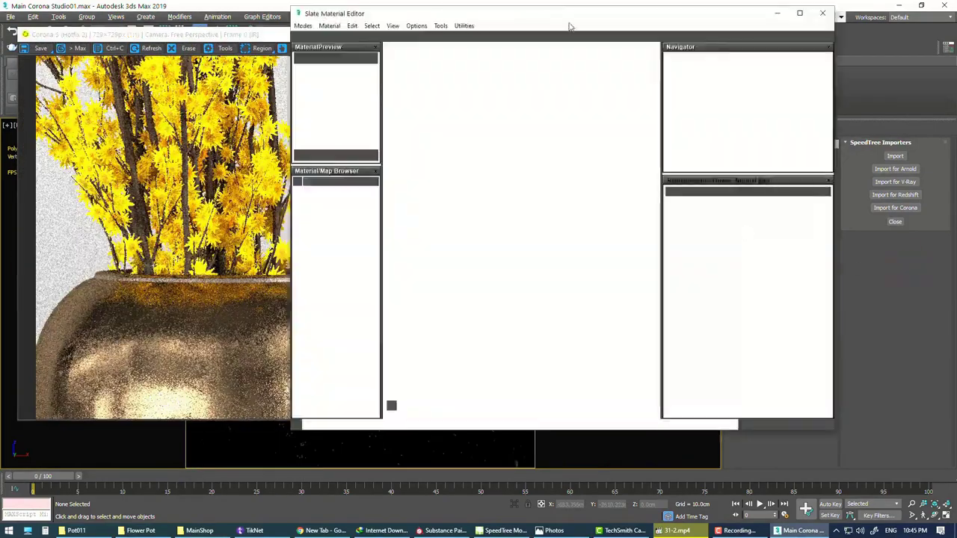
Raise the left point of the flower Falloff's Mix Curve and check the Flower.jpg output
{"action": "left_click", "coordinate": [625, 238]}
{"action": "left_click_drag", "start_coordinate": [770, 384], "coordinate": [774, 338]}
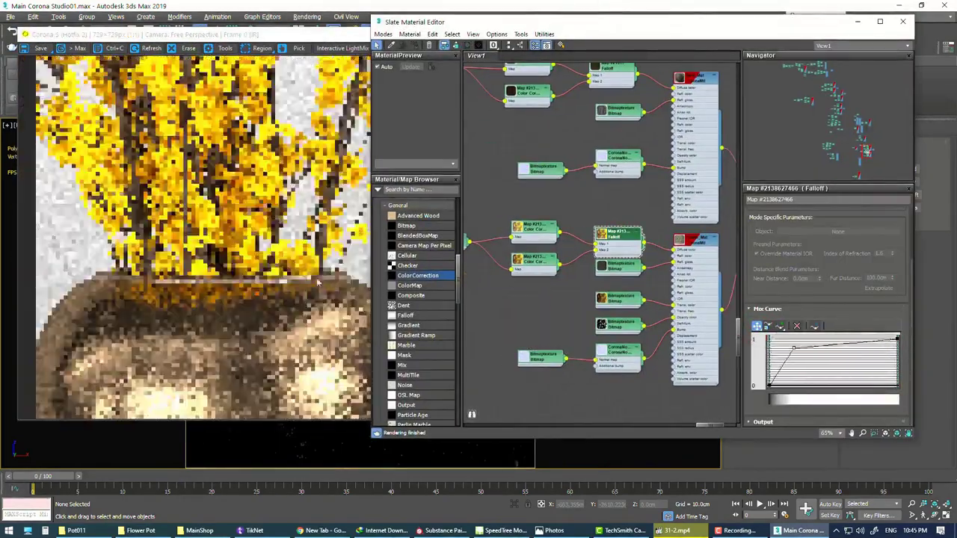
{"action": "left_click", "coordinate": [542, 237]}
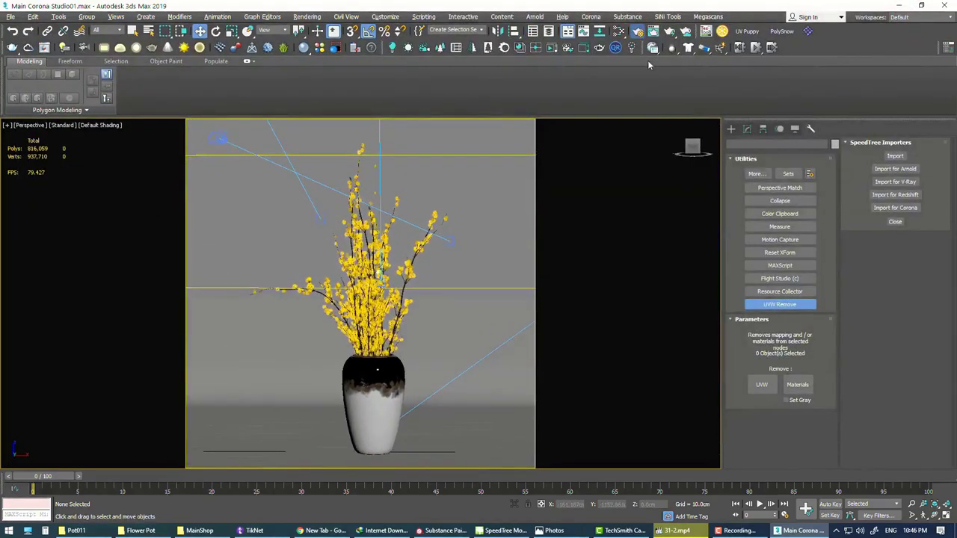
Launch a 1500×1500 Corona production render of the vase scene
{"action": "key", "text": "F10"}
{"action": "left_click", "coordinate": [629, 177]}
{"action": "left_click", "coordinate": [675, 361]}
{"action": "key", "text": "shift+q"}
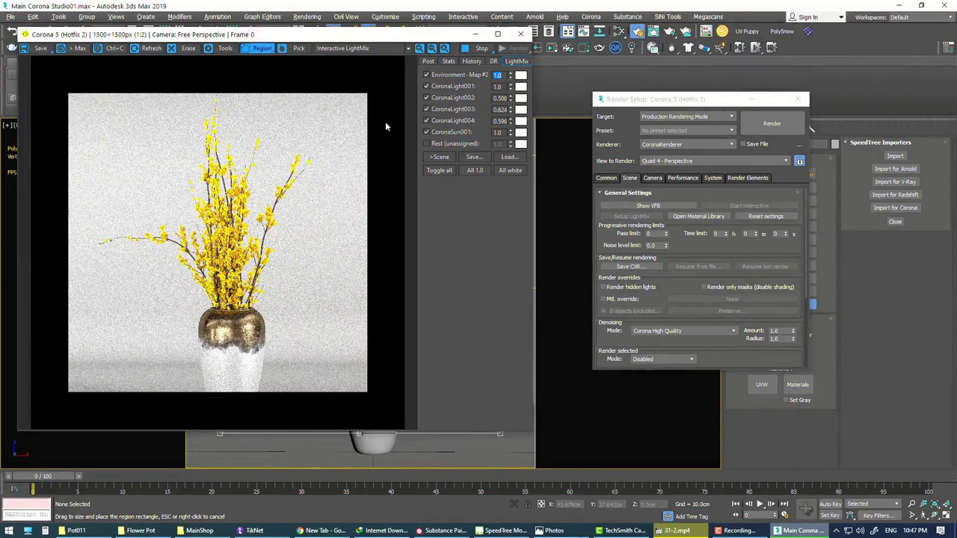
Re-run the Corona render, save it as 001.png in 044-Flower Pot 04, and open it in Photoshop
{"action": "left_click", "coordinate": [521, 35]}
{"action": "left_click", "coordinate": [444, 206]}
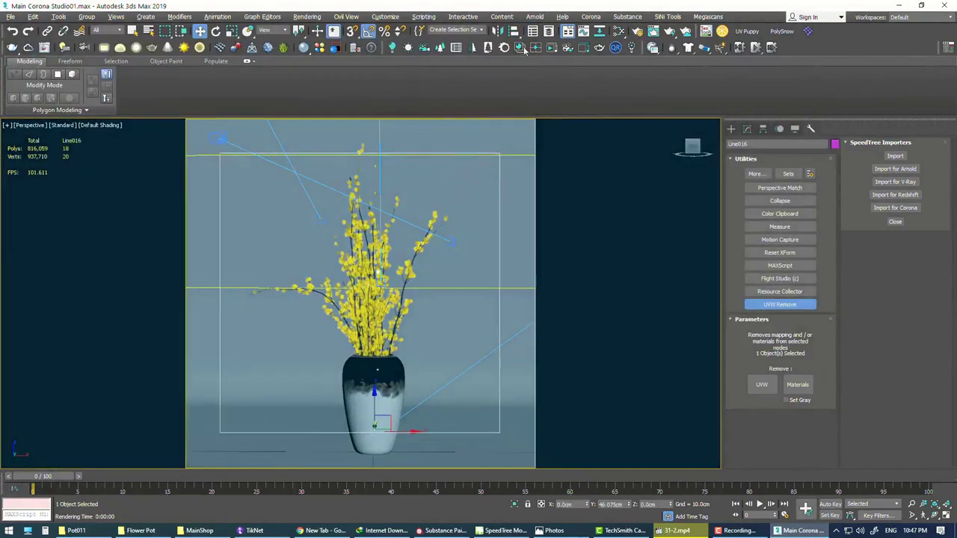
{"action": "key", "text": "shift+q"}
{"action": "left_click", "coordinate": [263, 48]}
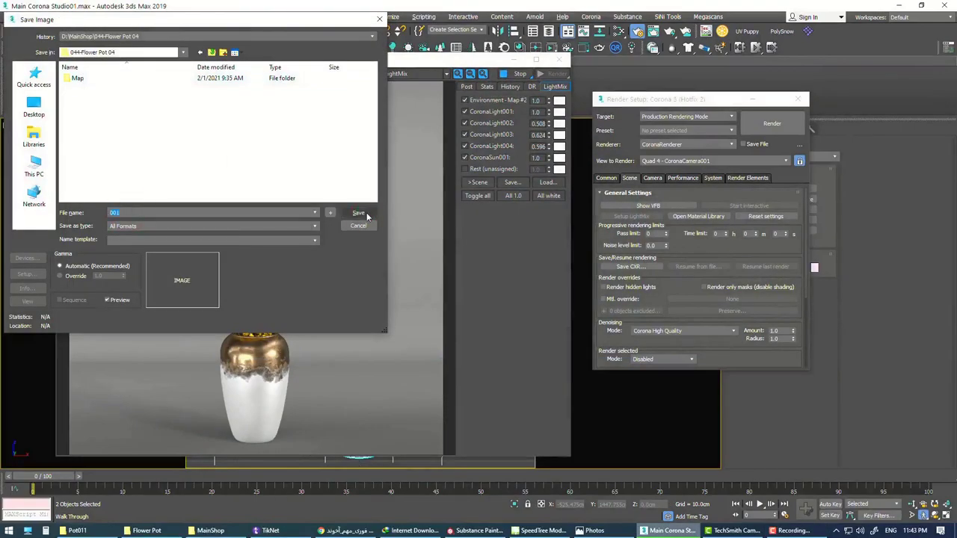
{"action": "left_click", "coordinate": [365, 215]}
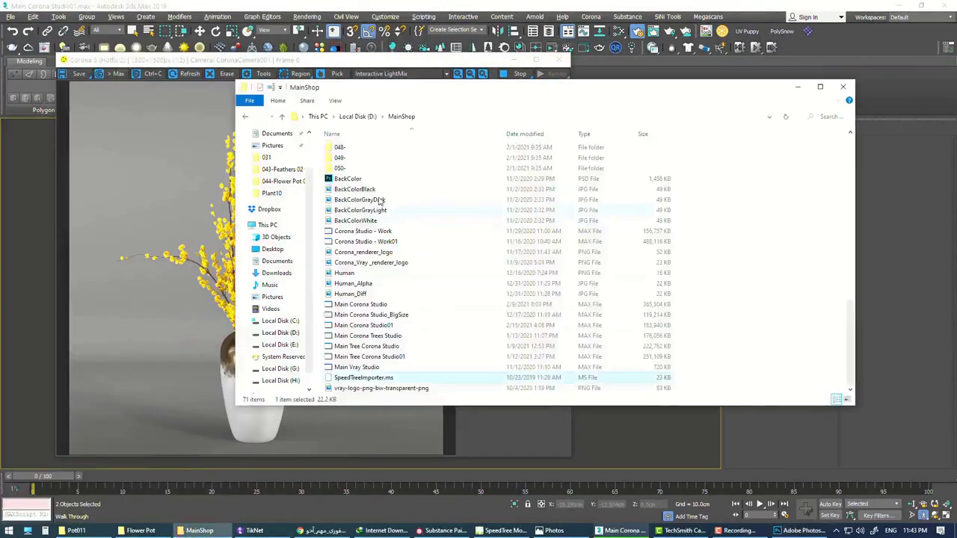
{"action": "double_click", "coordinate": [346, 159]}
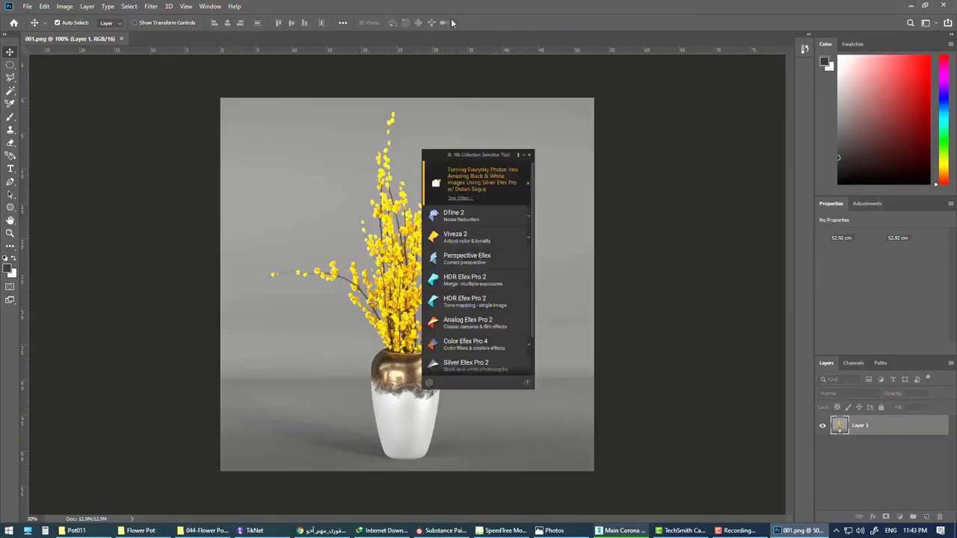
Apply Smart Sharpen to the render at 355%
{"action": "left_click", "coordinate": [150, 5]}
{"action": "left_click", "coordinate": [303, 206]}
{"action": "left_click_drag", "start_coordinate": [732, 180], "coordinate": [748, 179]}
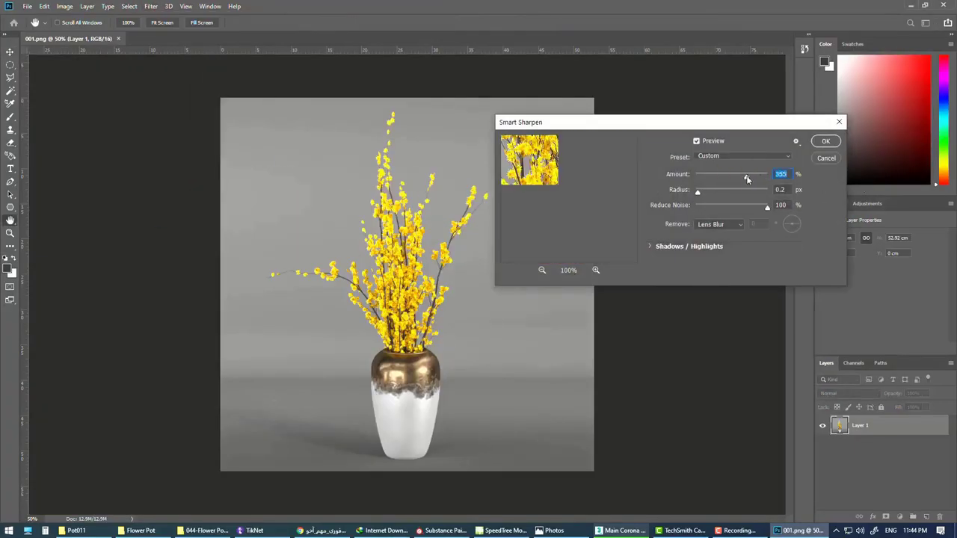
{"action": "key", "text": "Return"}
{"action": "key", "text": "ctrl+0"}
{"action": "key", "text": "ctrl+1"}
{"action": "key", "text": "ctrl+0"}
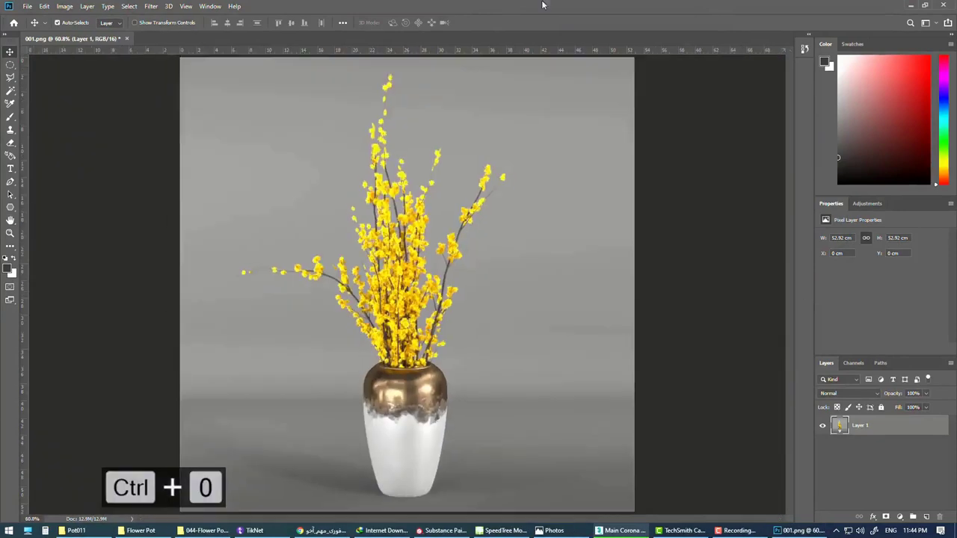
Raise Clarity and Dehaze in the Camera Raw Filter
{"action": "left_click", "coordinate": [151, 5]}
{"action": "left_click", "coordinate": [172, 76]}
{"action": "left_click", "coordinate": [176, 65]}
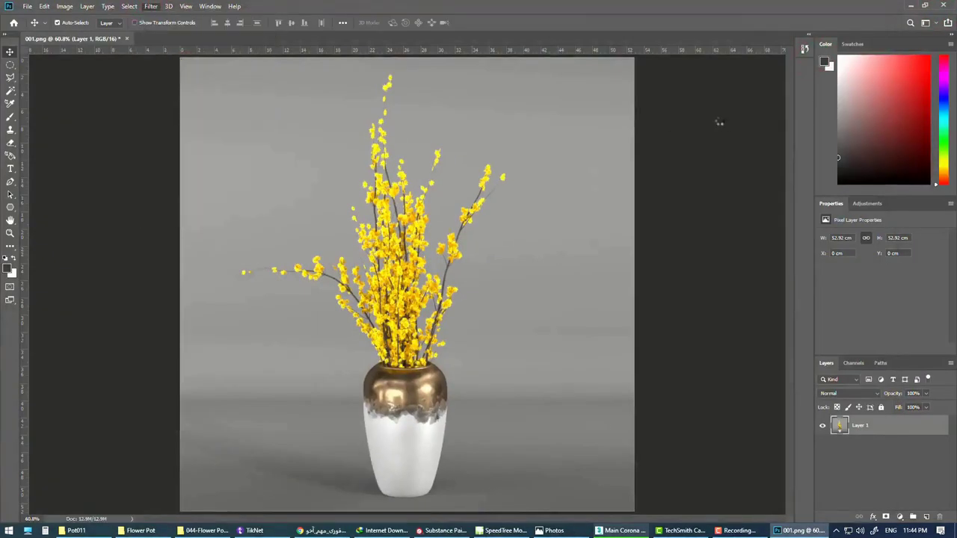
{"action": "left_click_drag", "start_coordinate": [659, 375], "coordinate": [689, 362]}
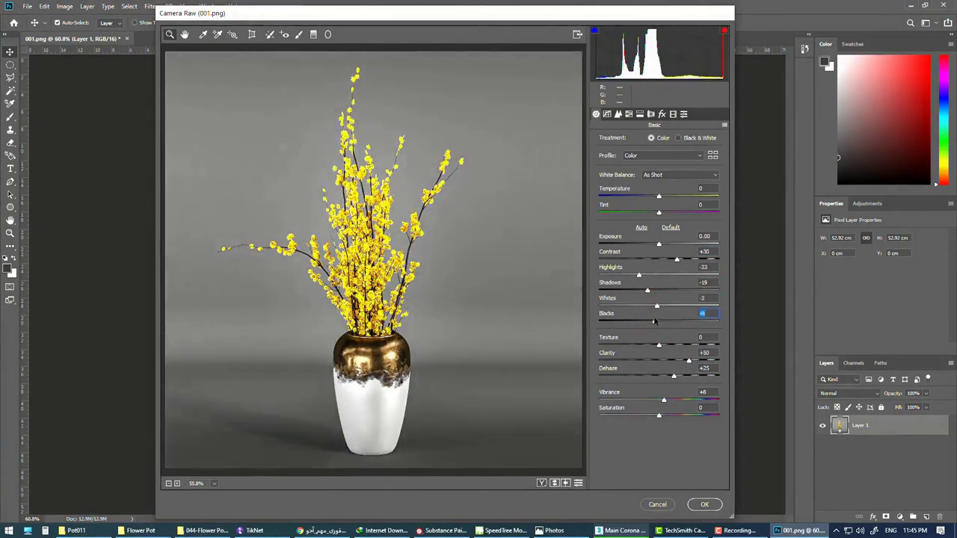
{"action": "key", "text": "Return"}
{"action": "key", "text": "ctrl+0"}
Save the edited image as 001.png
{"action": "left_click", "coordinate": [27, 6]}
{"action": "left_click", "coordinate": [34, 114]}
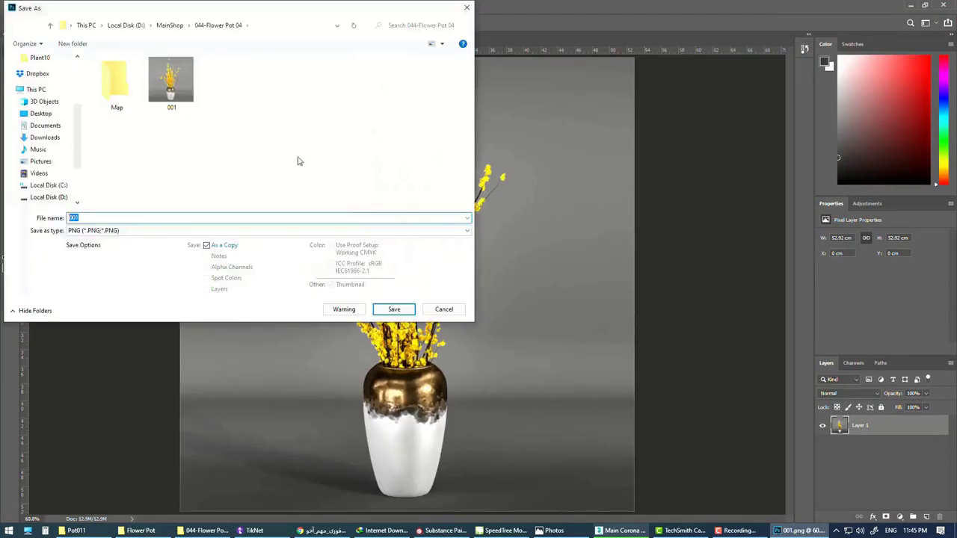
{"action": "type", "text": "0"}
{"action": "key", "text": "Return"}
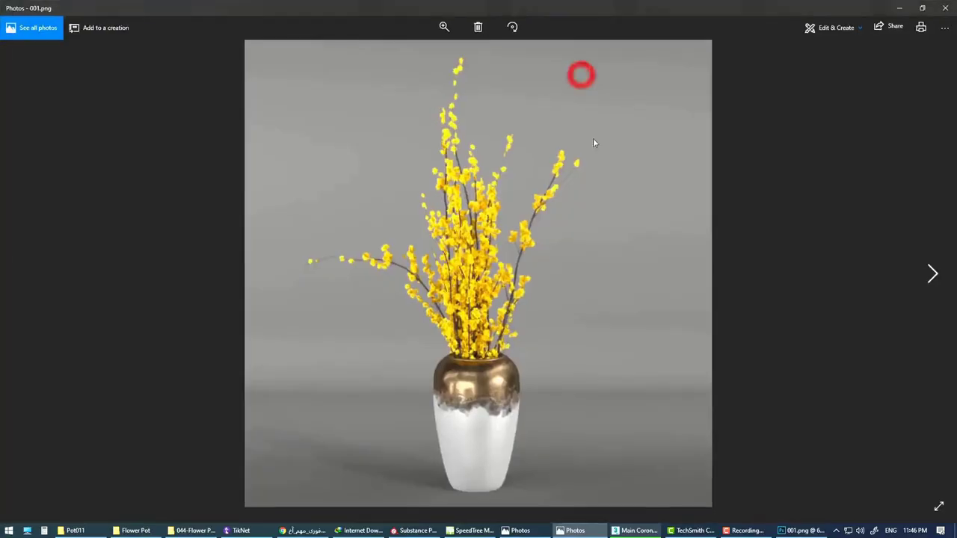